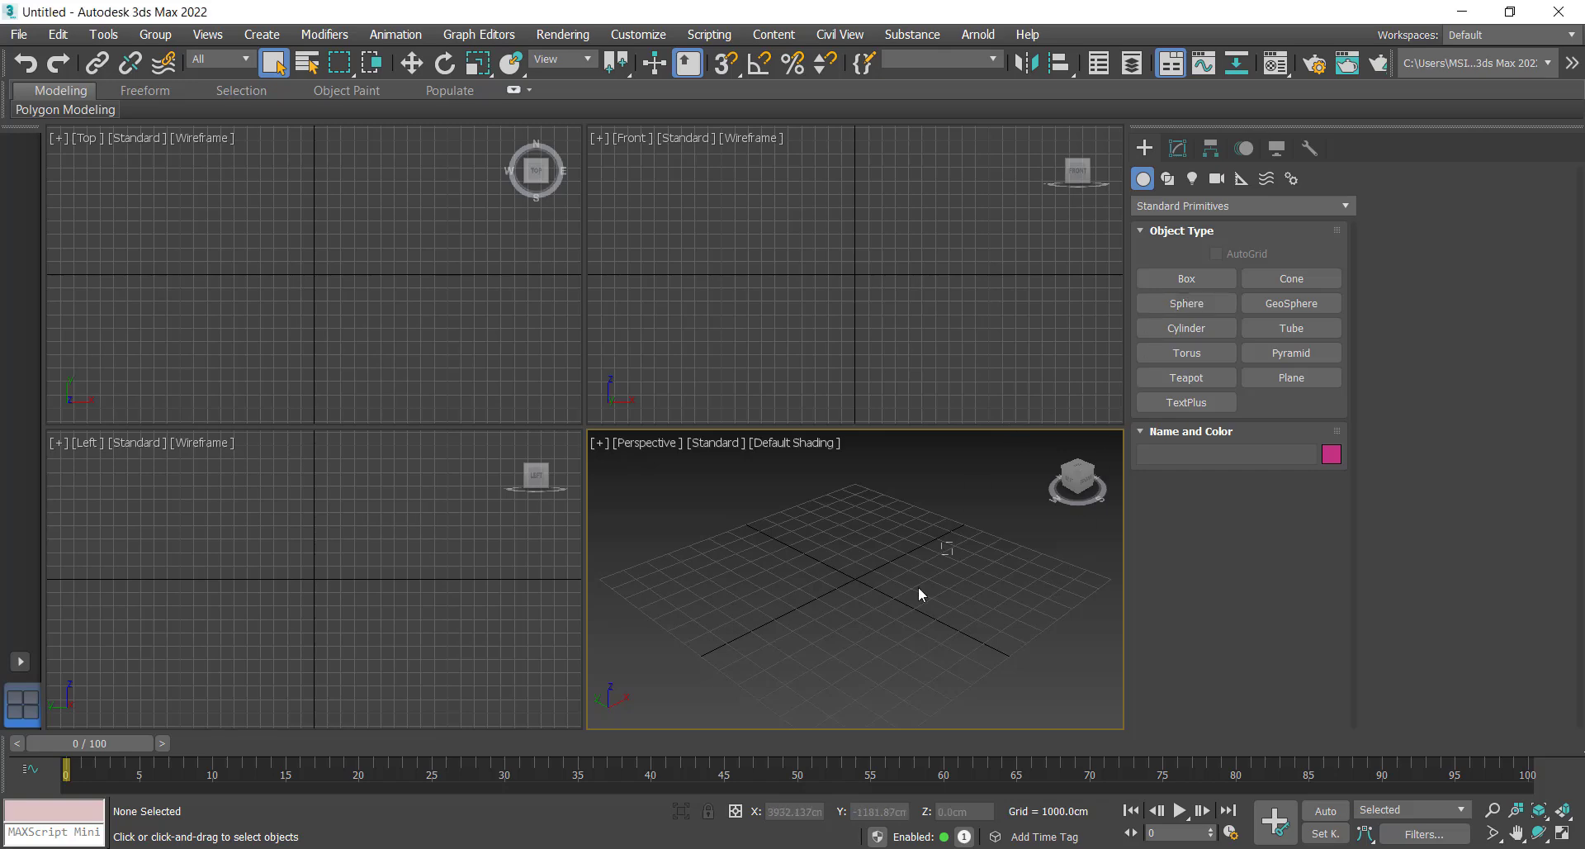
# Create a cube primitive at the centre of the grid in the maximized Perspective view
pyautogui.hotkey('alt', 'w')
pyautogui.click(1180, 280)
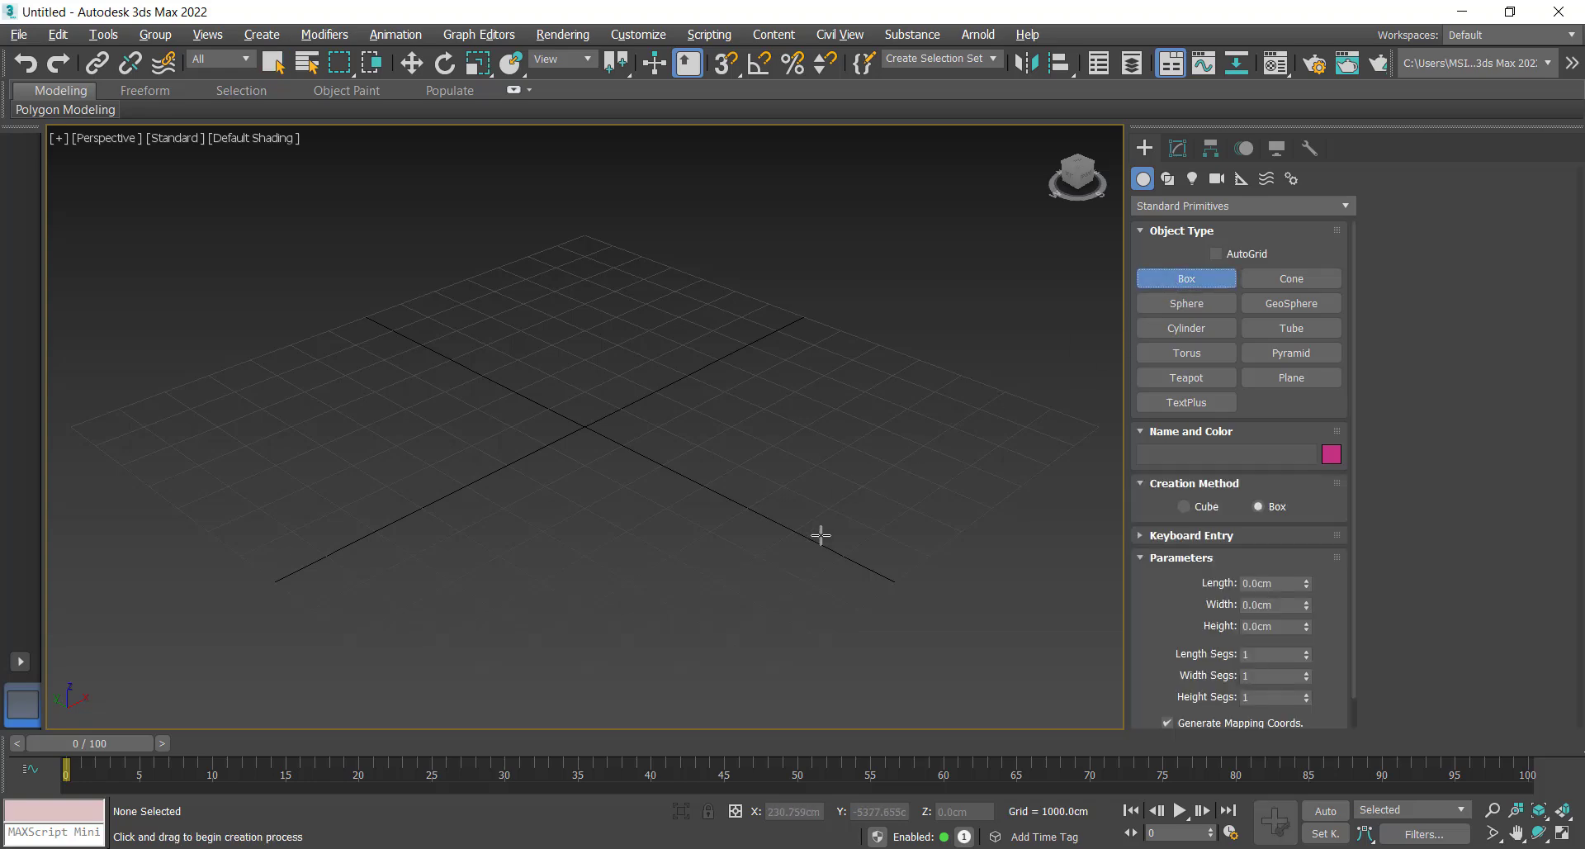
pyautogui.click(1199, 508)
pyautogui.moveTo(597, 424); pyautogui.dragTo(632, 462)
pyautogui.rightClick(649, 540)
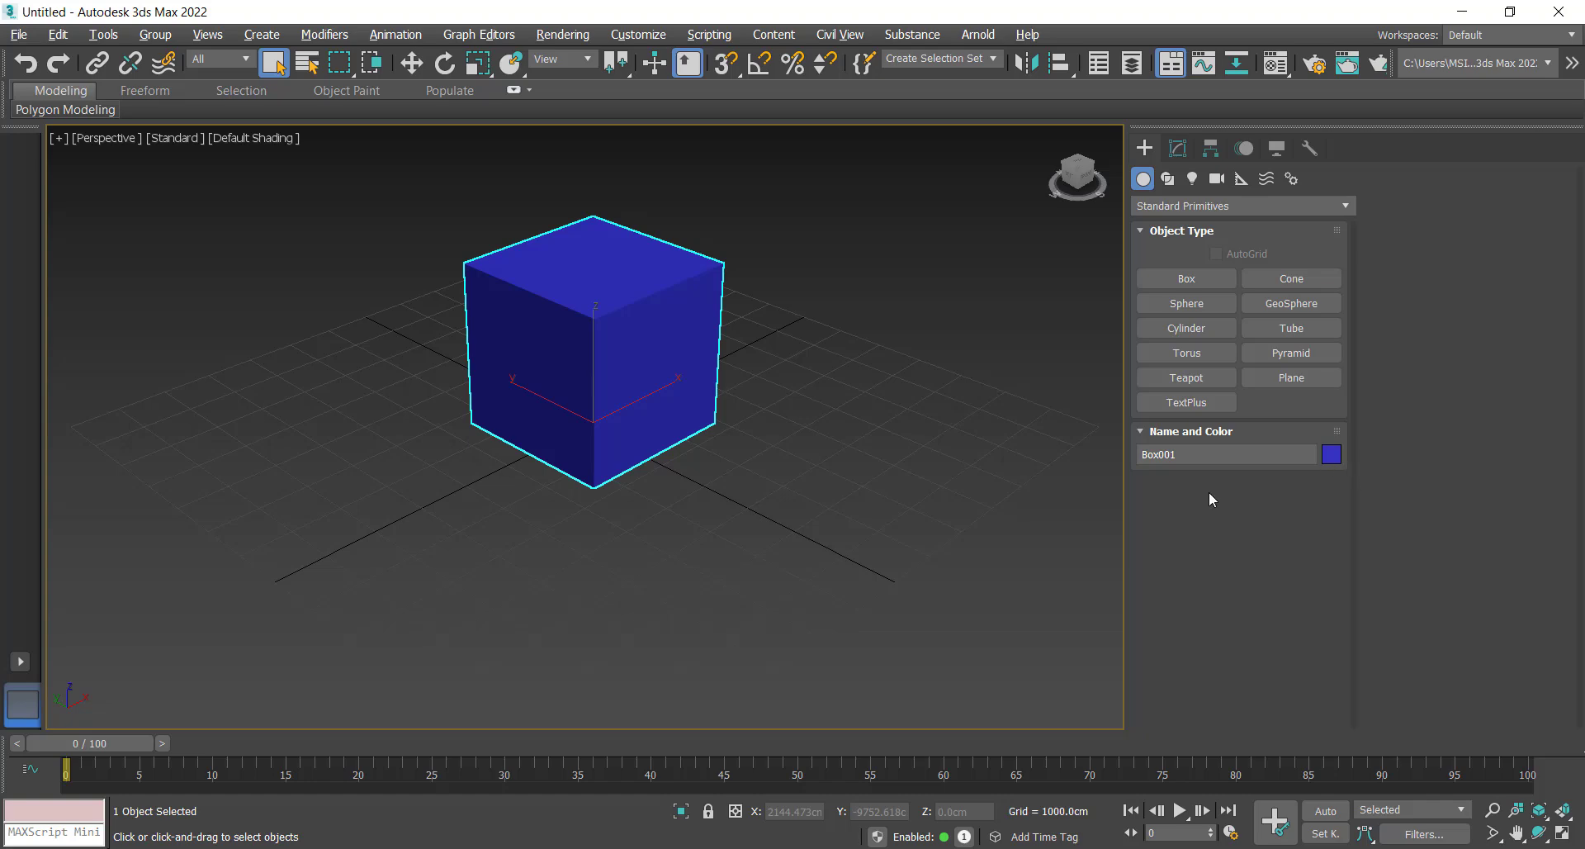
# Give the cube a light gray object color, show edged faces, and frame it in the view
pyautogui.click(937, 482)
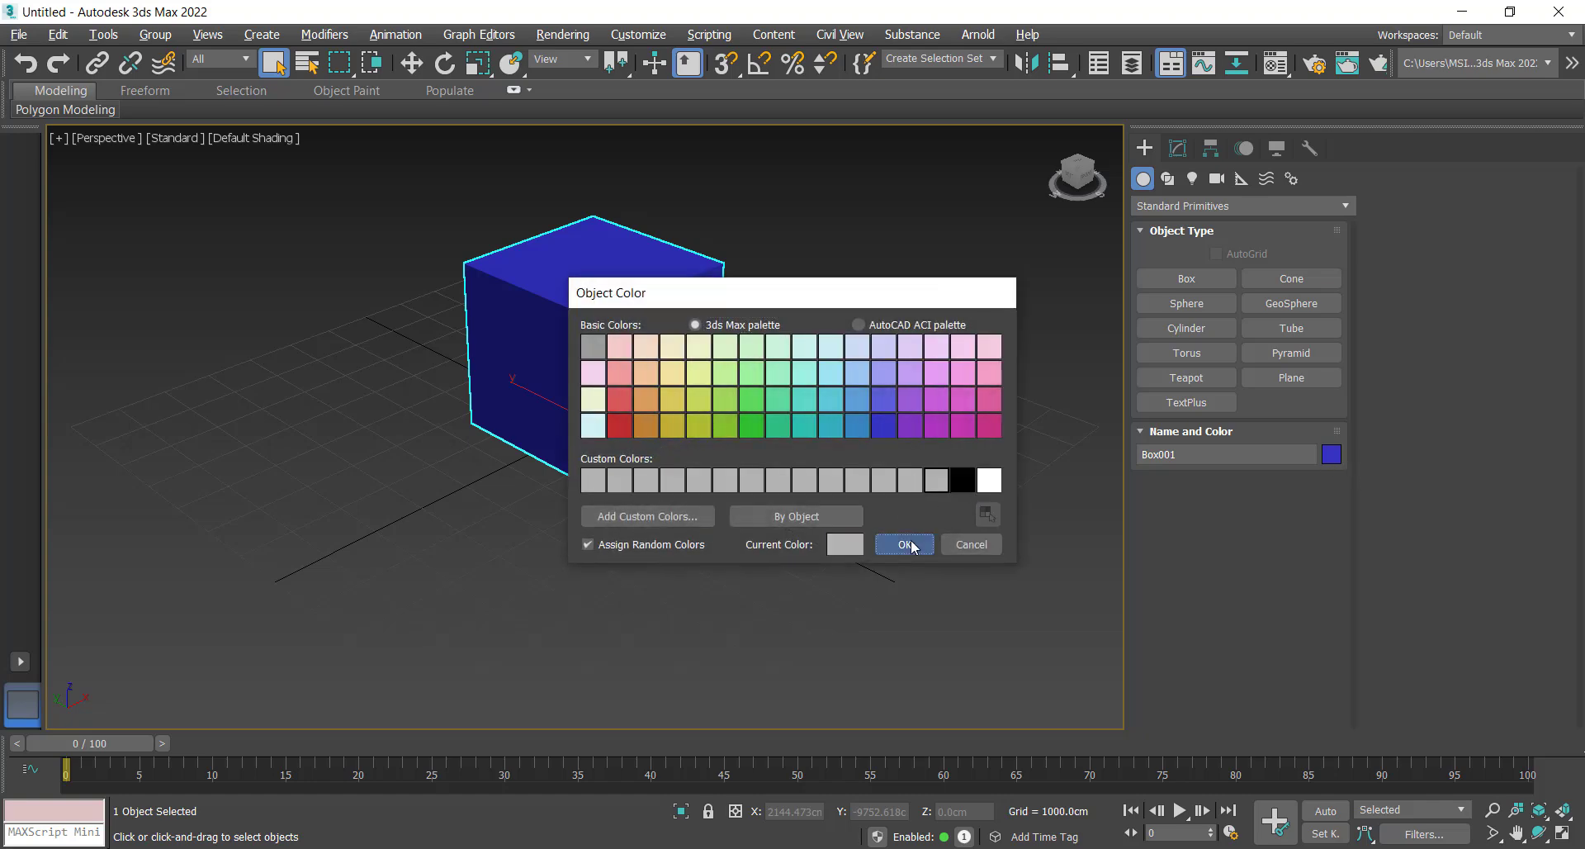
pyautogui.click(902, 543)
pyautogui.press('F4')
pyautogui.press('z')
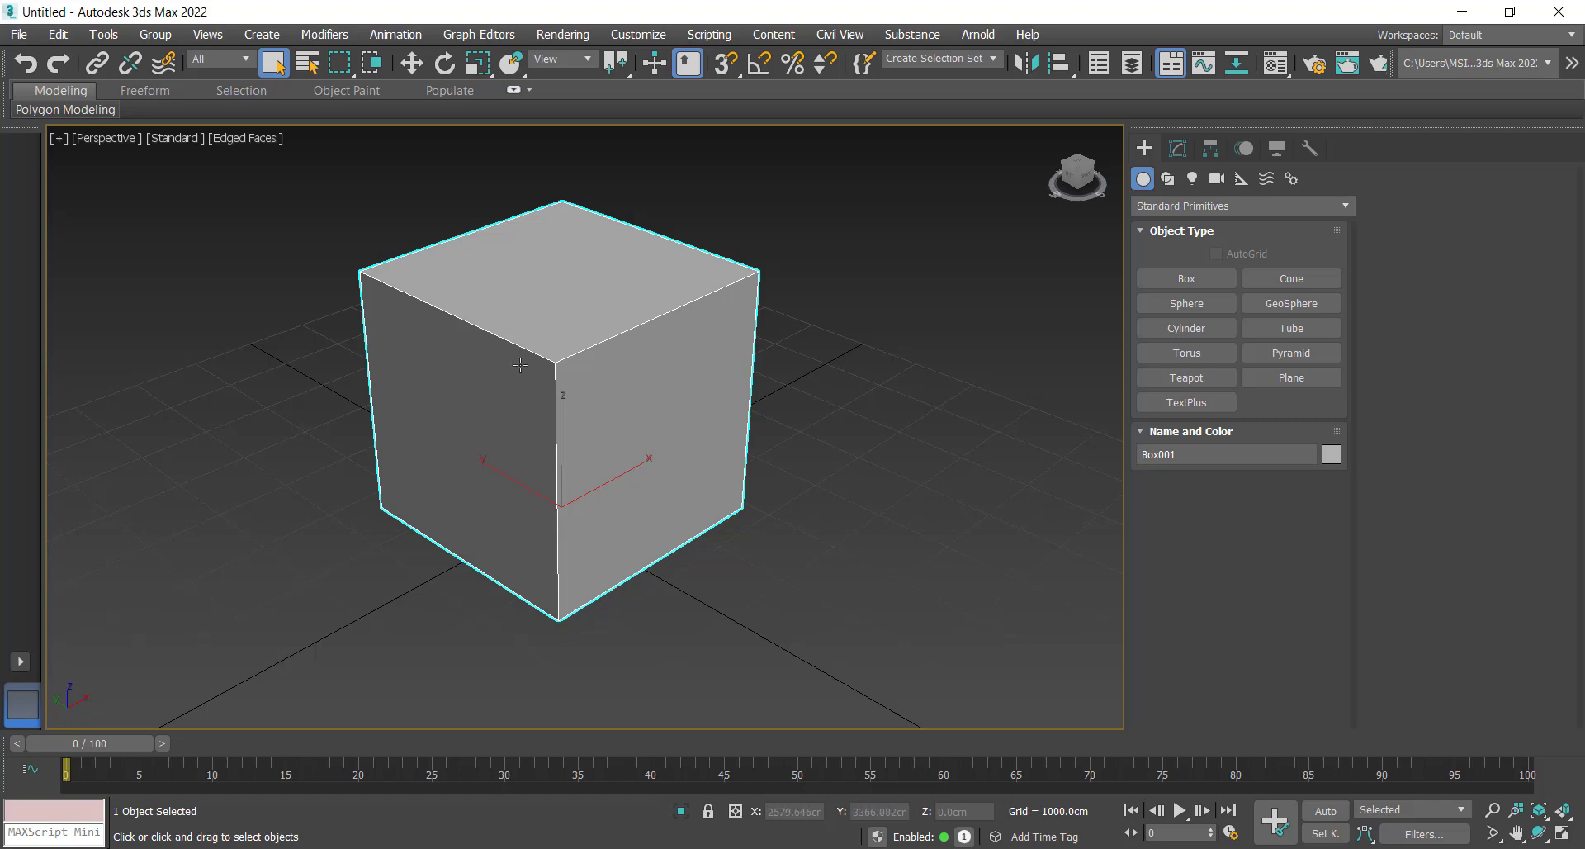
# Run the VORONOI 1.ms script from the SCRIPTS folder in the 3ds Max scene and put the file window away
pyautogui.hotkey('alt', 'Tab')
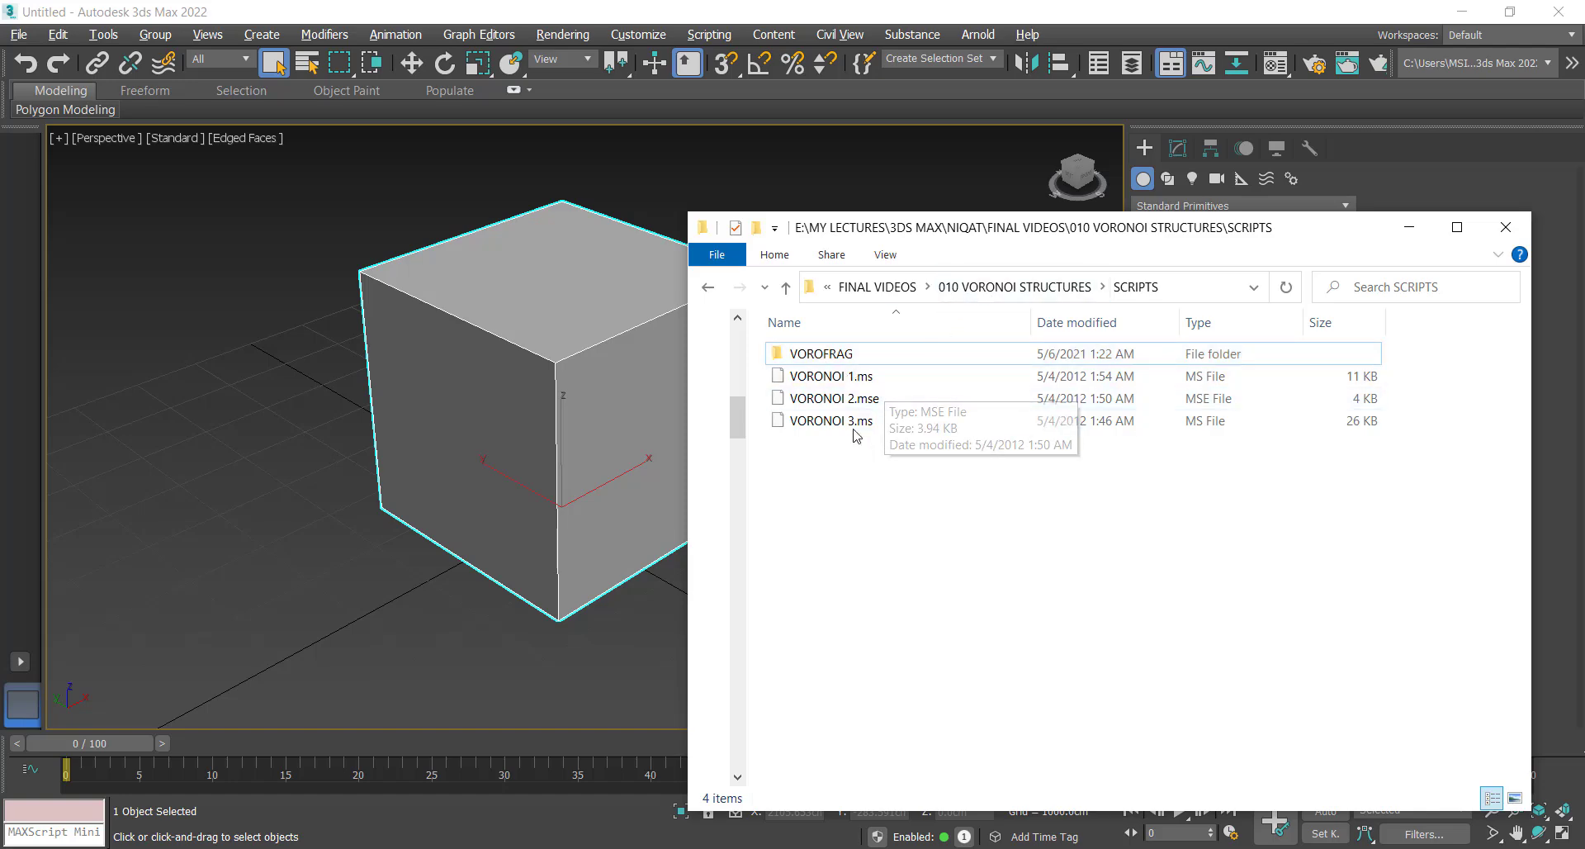
pyautogui.click(853, 381)
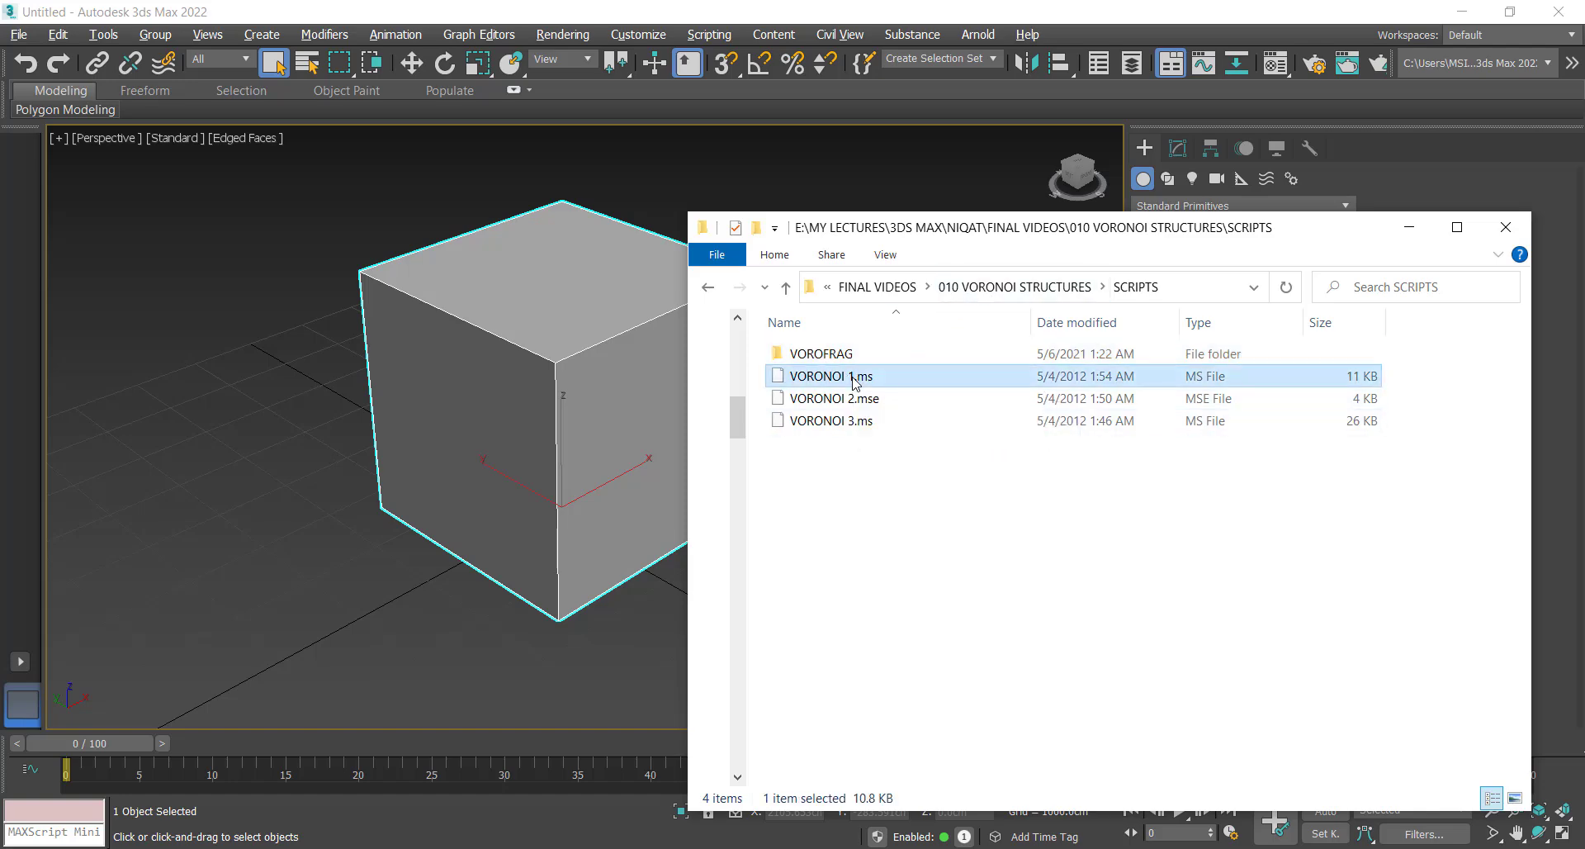
pyautogui.moveTo(854, 380); pyautogui.dragTo(462, 424)
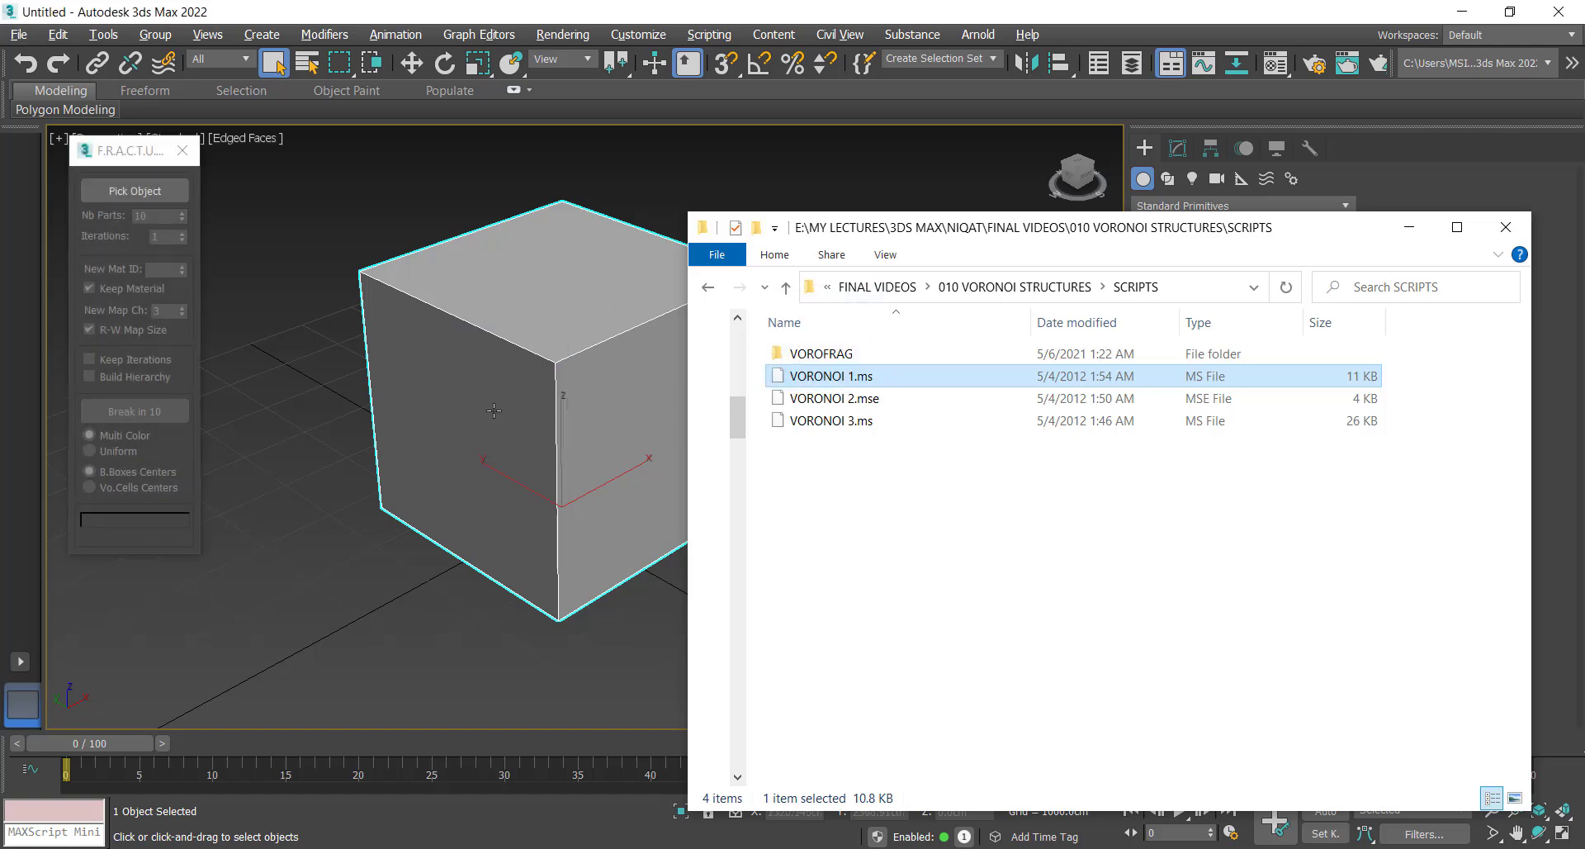
pyautogui.click(1409, 227)
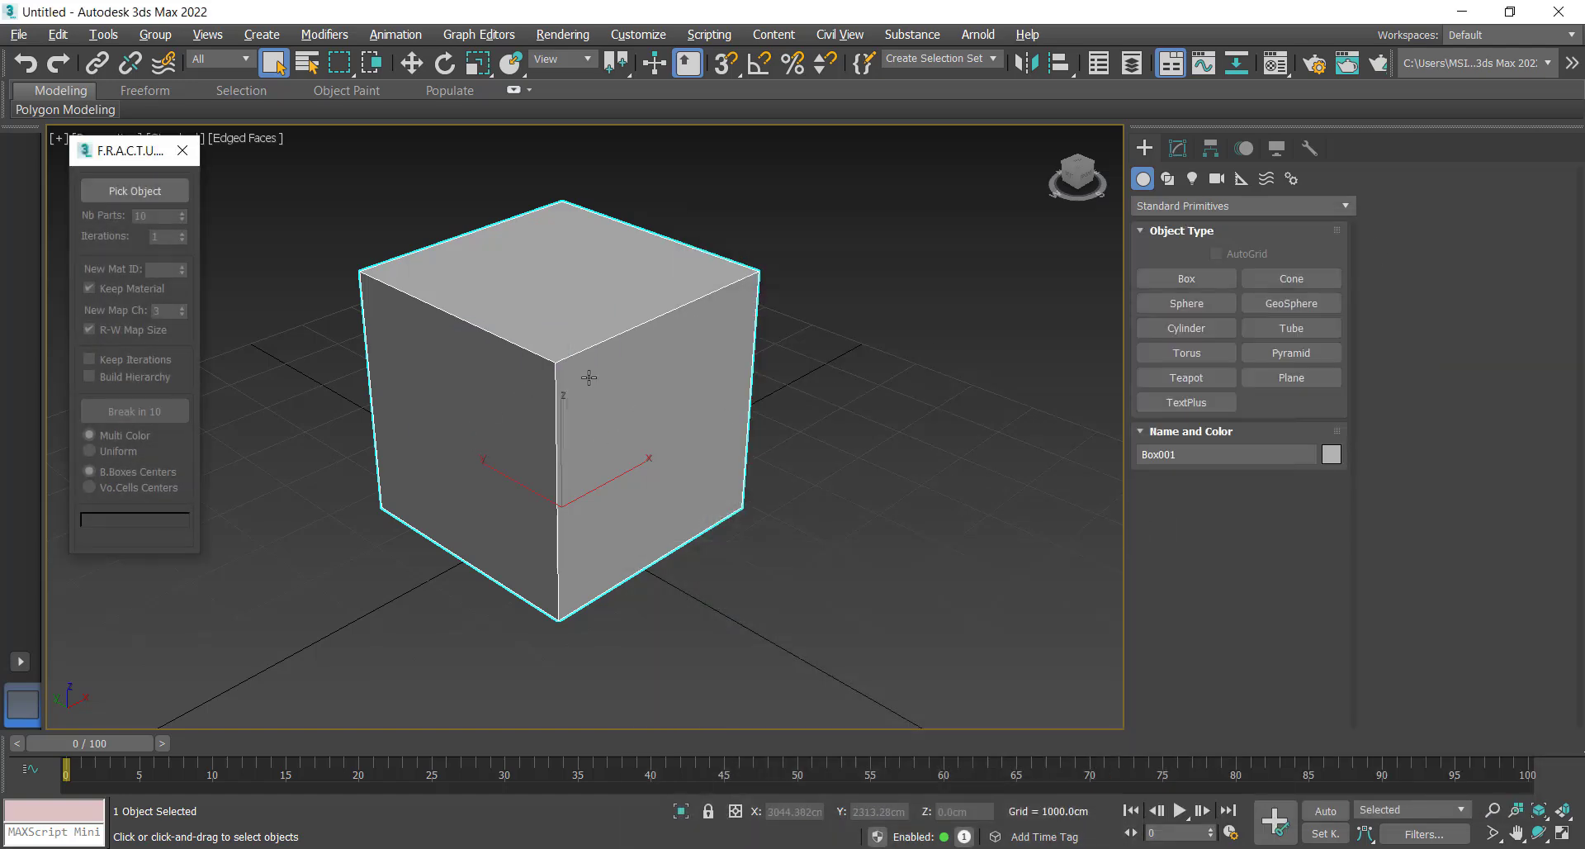
# Pick the cube as the fracture script's object and break it into 10 parts
pyautogui.moveTo(577, 417); pyautogui.dragTo(645, 426, button='middle')
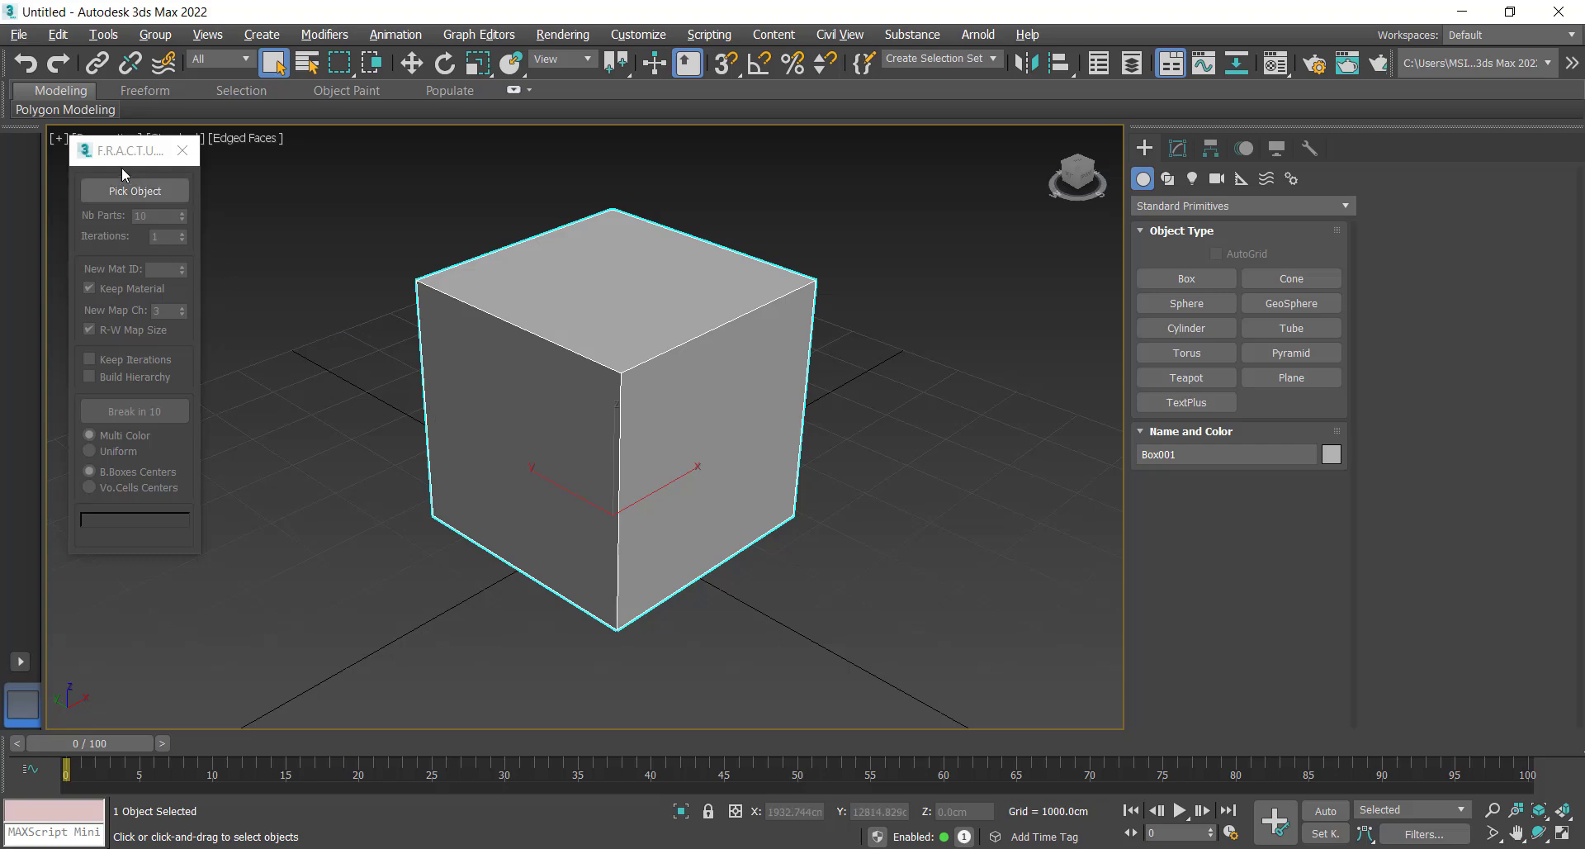
pyautogui.moveTo(131, 155); pyautogui.dragTo(162, 199)
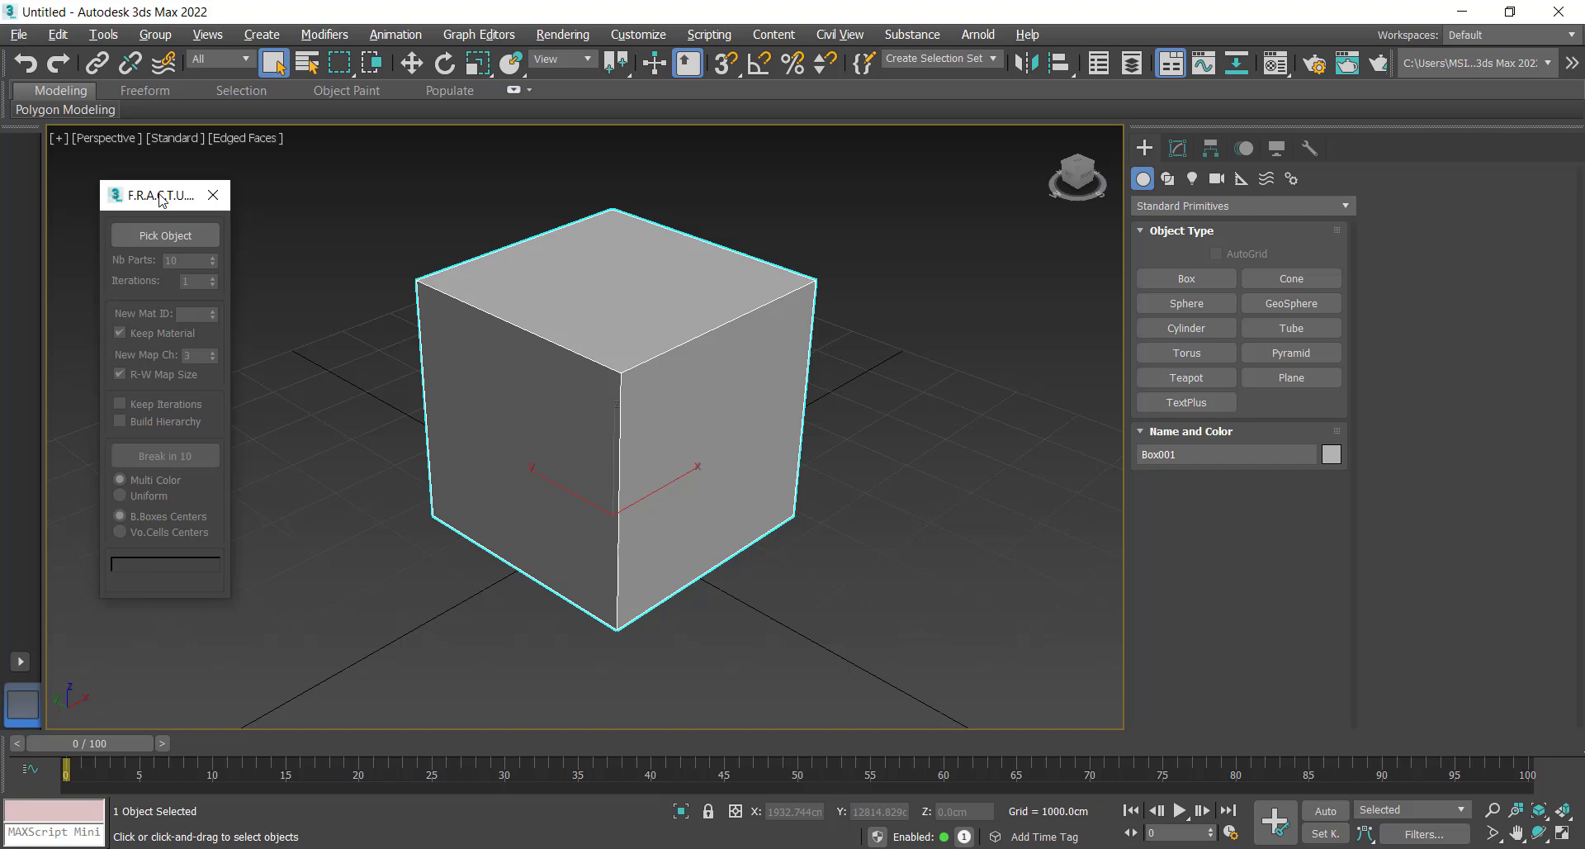
pyautogui.click(169, 234)
pyautogui.click(524, 344)
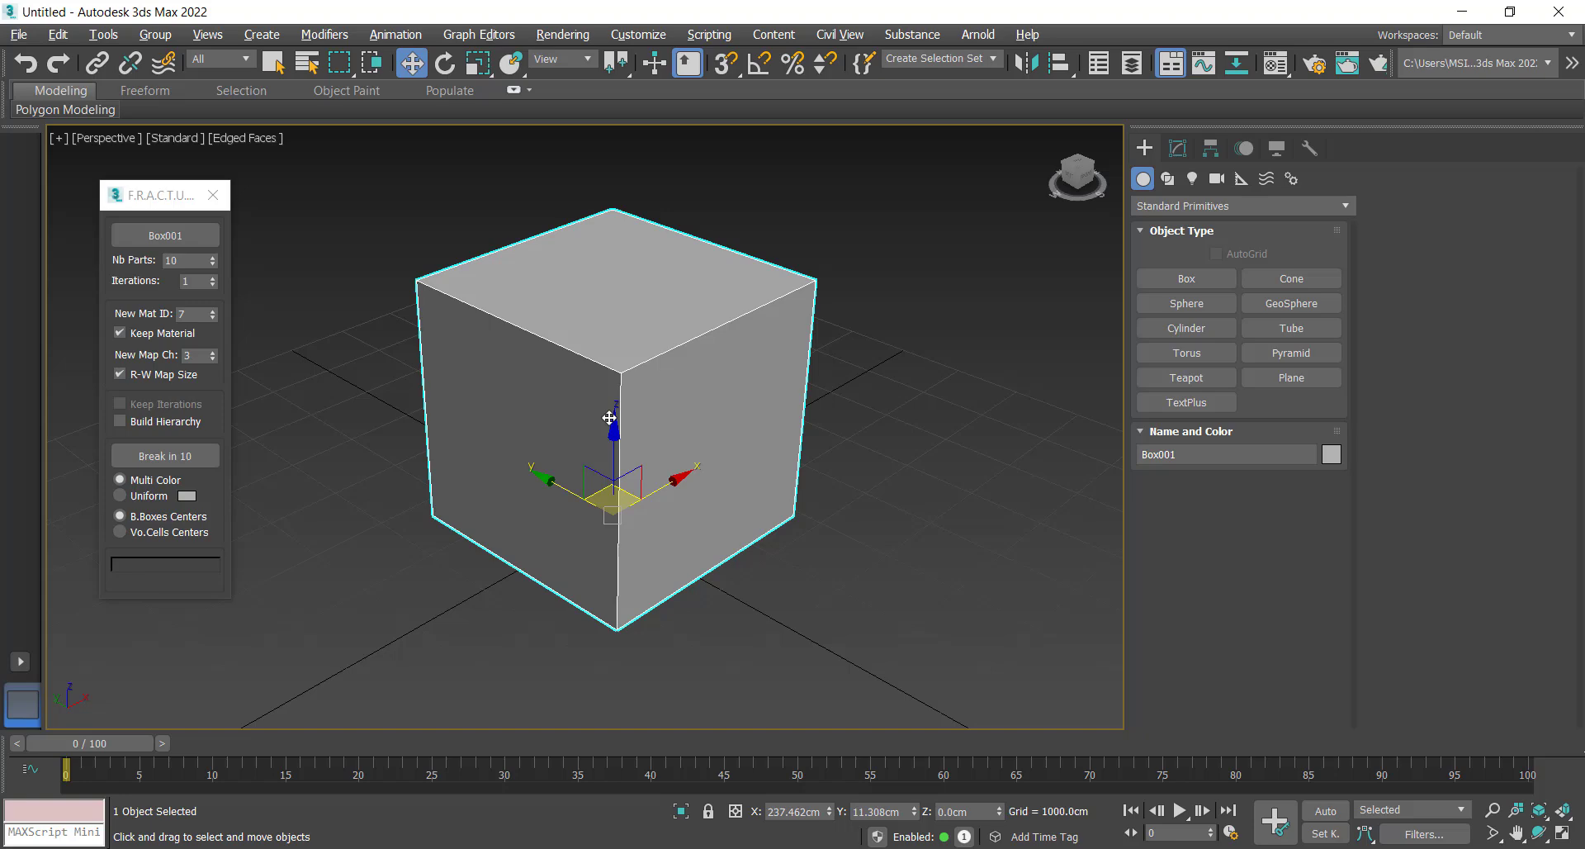
pyautogui.click(211, 459)
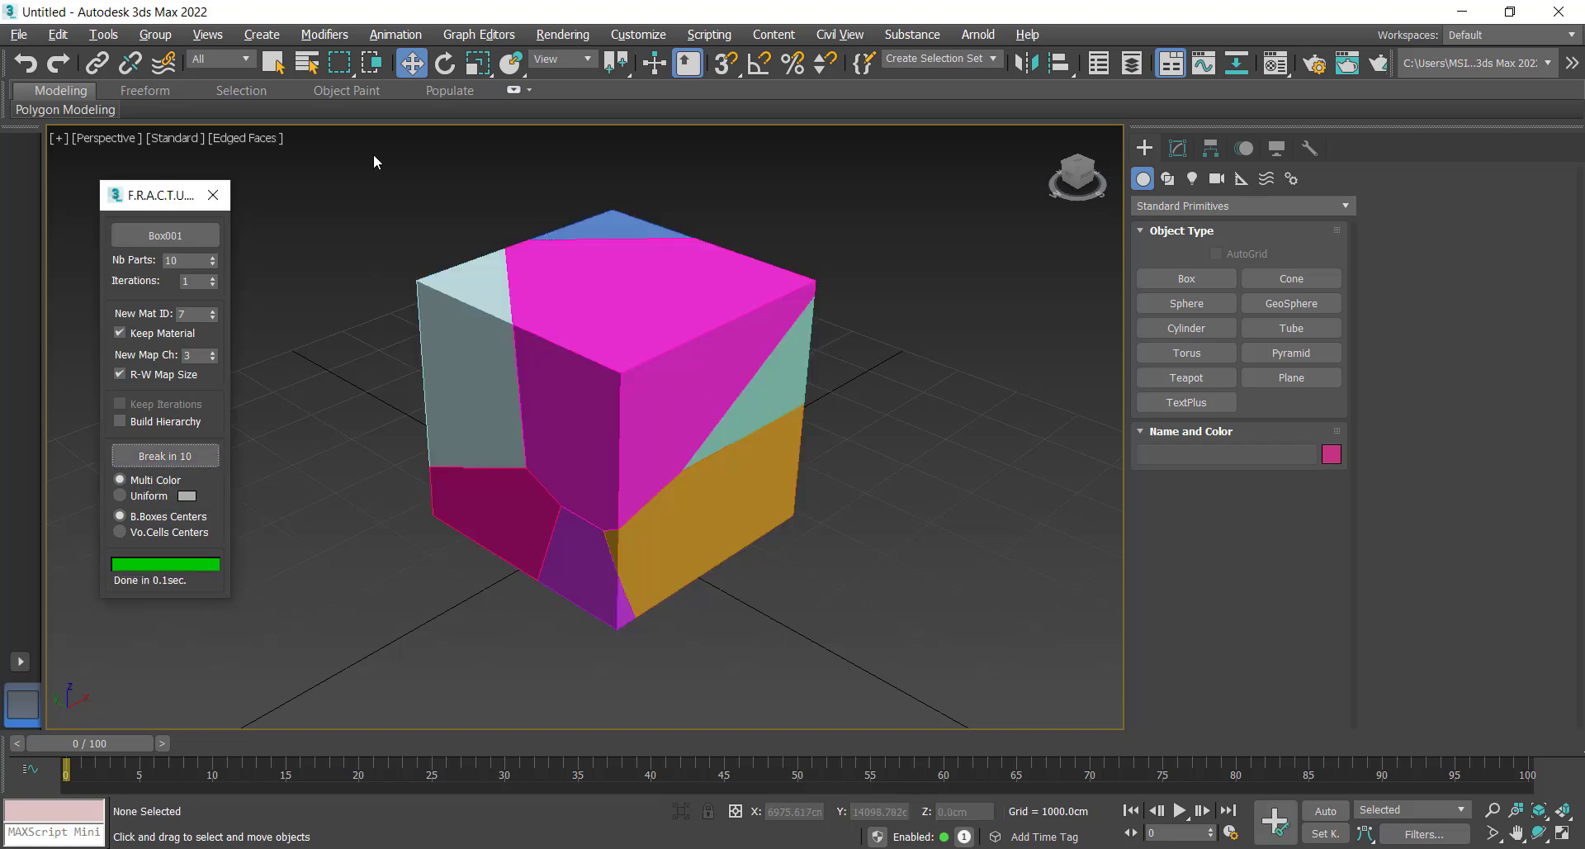
# Select all the cube's fragments and give them the same light gray object color
pyautogui.moveTo(569, 477); pyautogui.dragTo(846, 681)
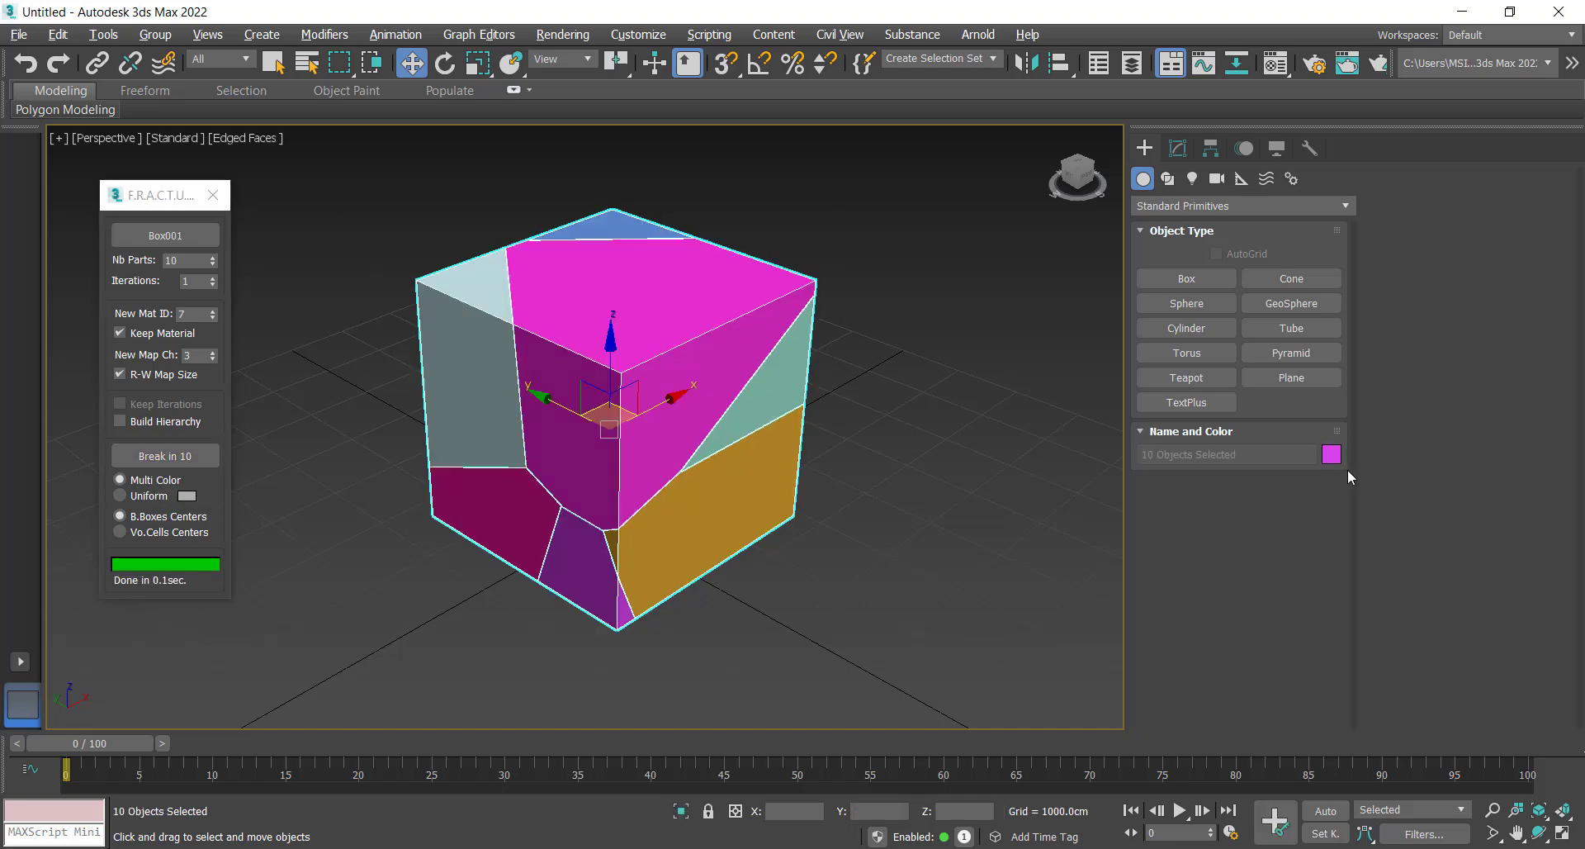
pyautogui.click(1330, 454)
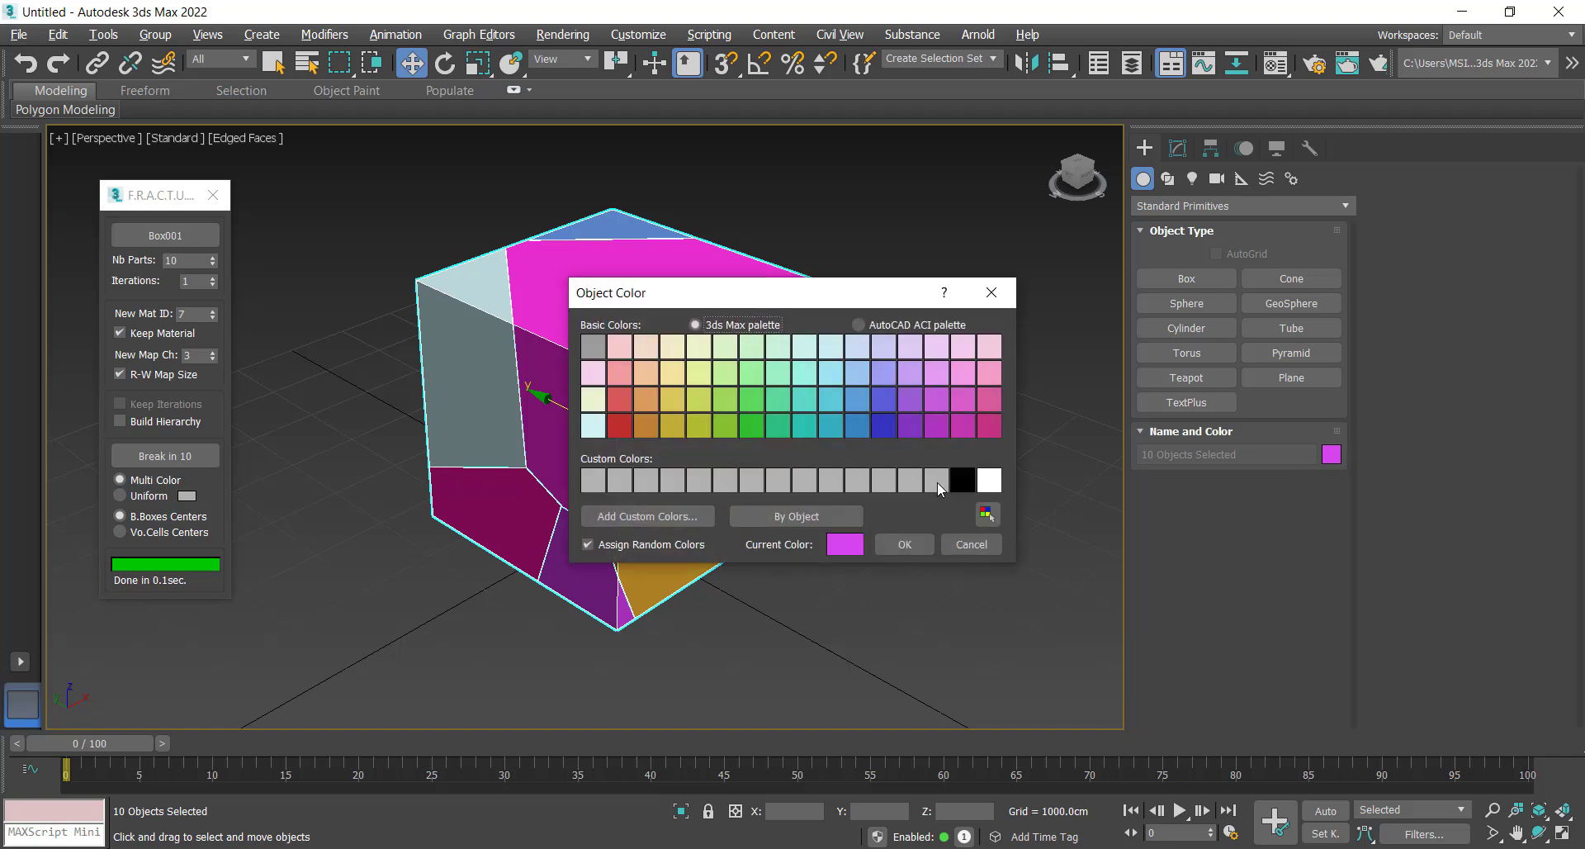
pyautogui.click(938, 482)
pyautogui.click(913, 547)
# Scale all fragments down slightly and uniformly about their own pivot points to open gaps between them
pyautogui.click(478, 65)
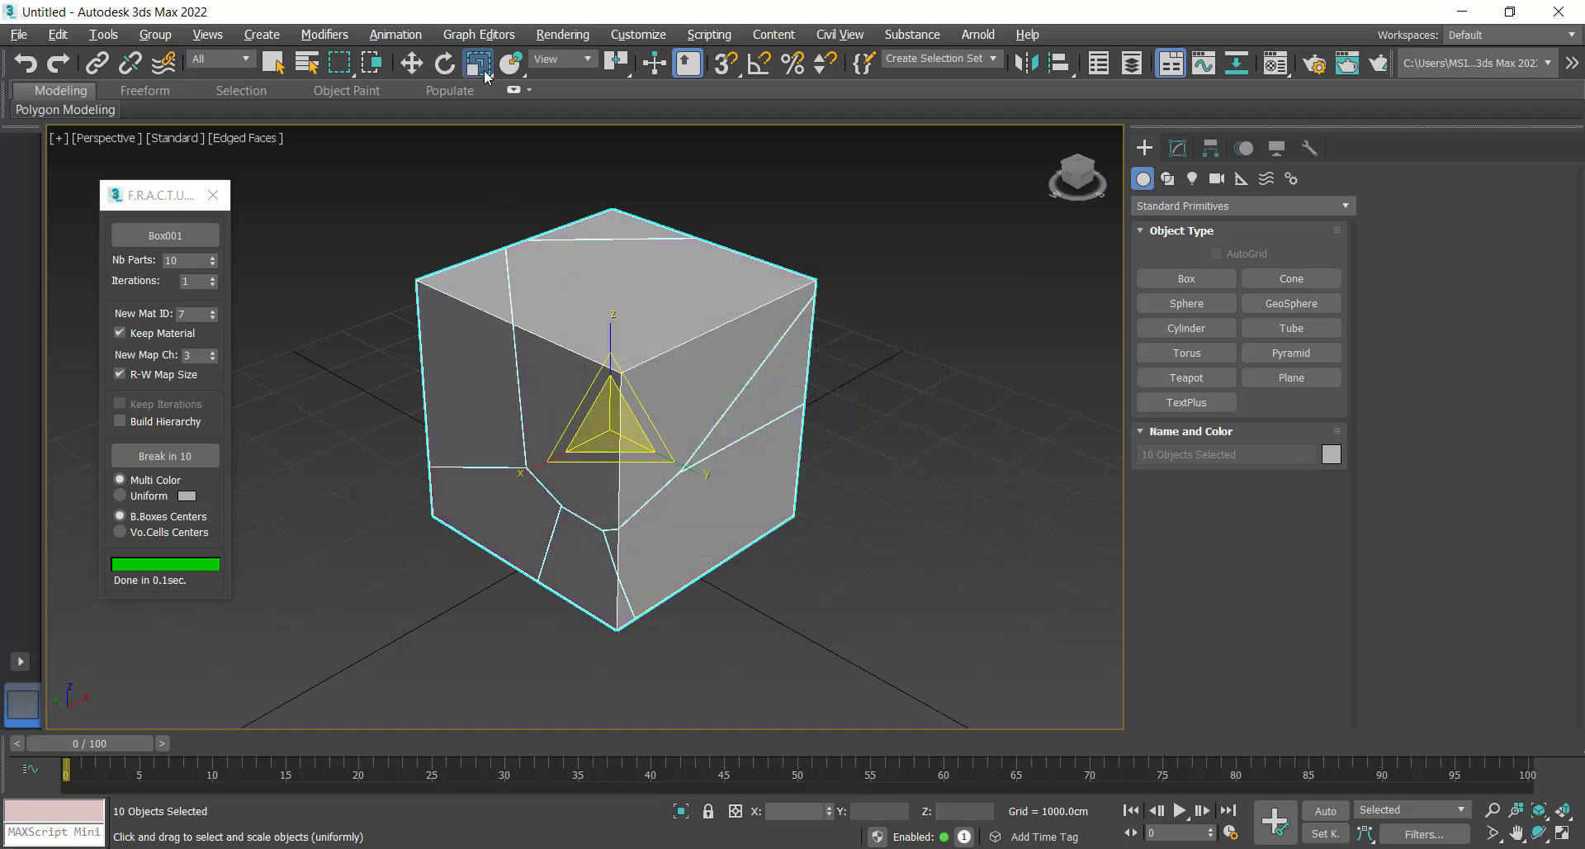
pyautogui.moveTo(623, 77); pyautogui.dragTo(623, 107)
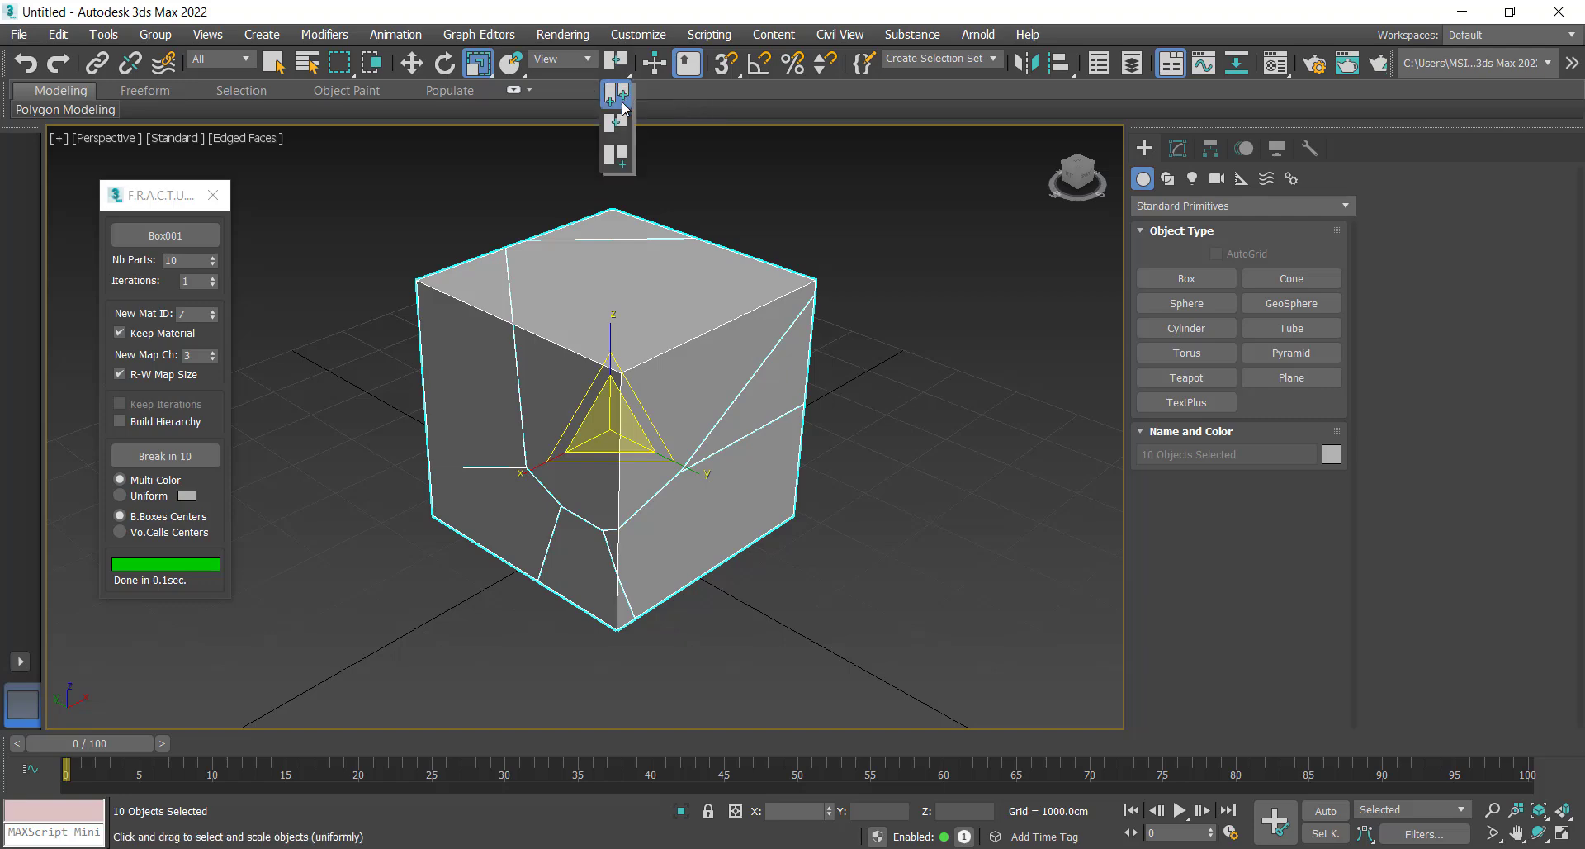
pyautogui.moveTo(623, 107); pyautogui.dragTo(623, 108)
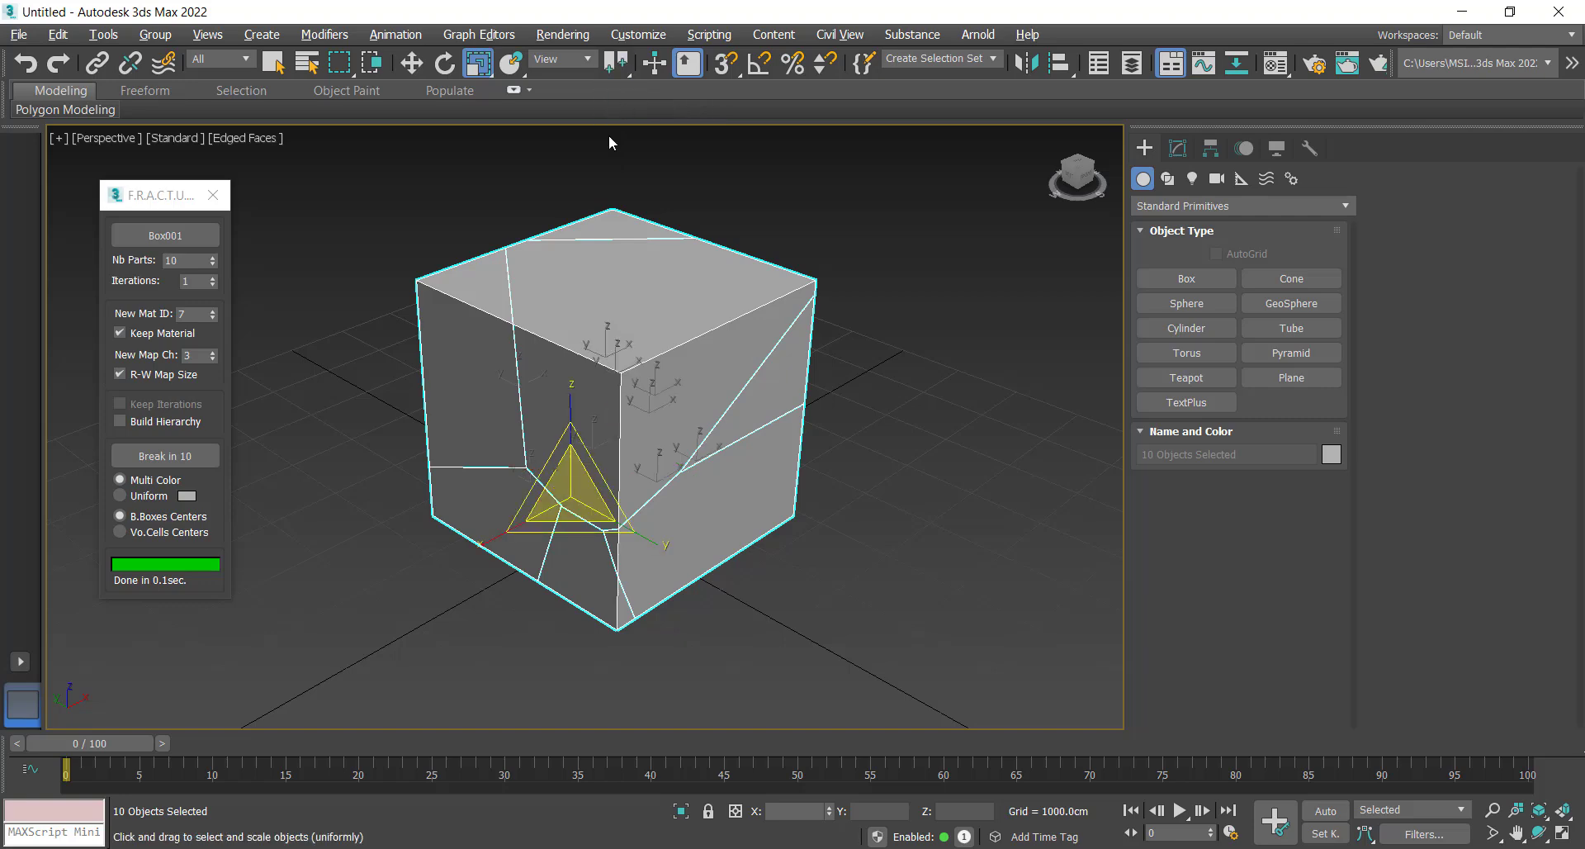
pyautogui.moveTo(564, 487); pyautogui.dragTo(564, 496)
pyautogui.keyDown('alt'); pyautogui.moveTo(564, 496); pyautogui.dragTo(587, 610, button='middle'); pyautogui.keyUp('alt')
pyautogui.scroll(6, 601, 593)
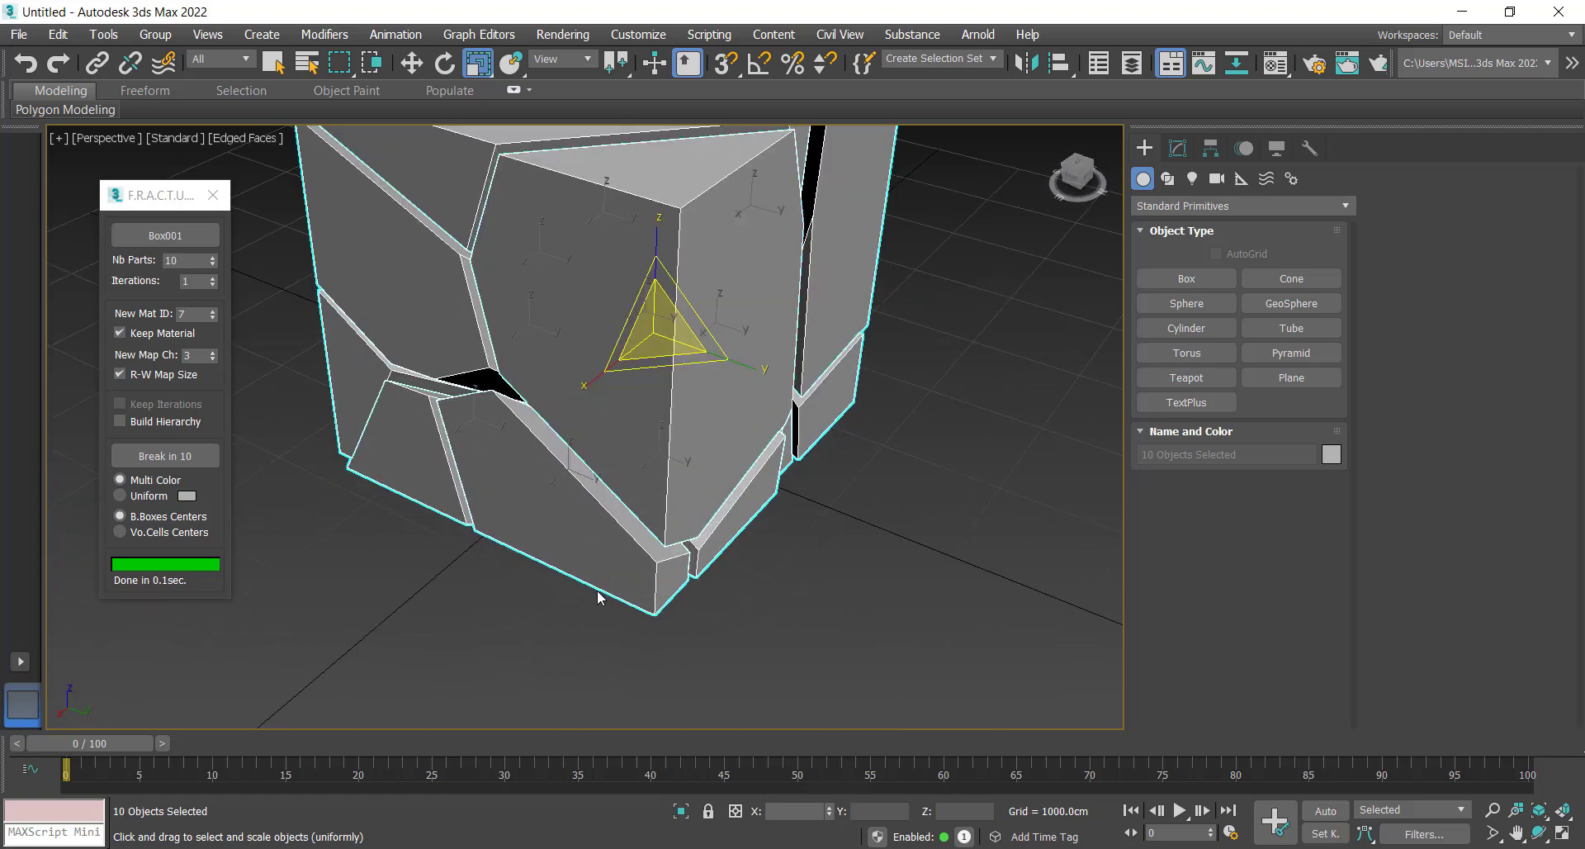
# Delete the small fragment at the cube's front bottom corner
pyautogui.click(603, 584)
pyautogui.click(579, 545)
pyautogui.press('Delete')
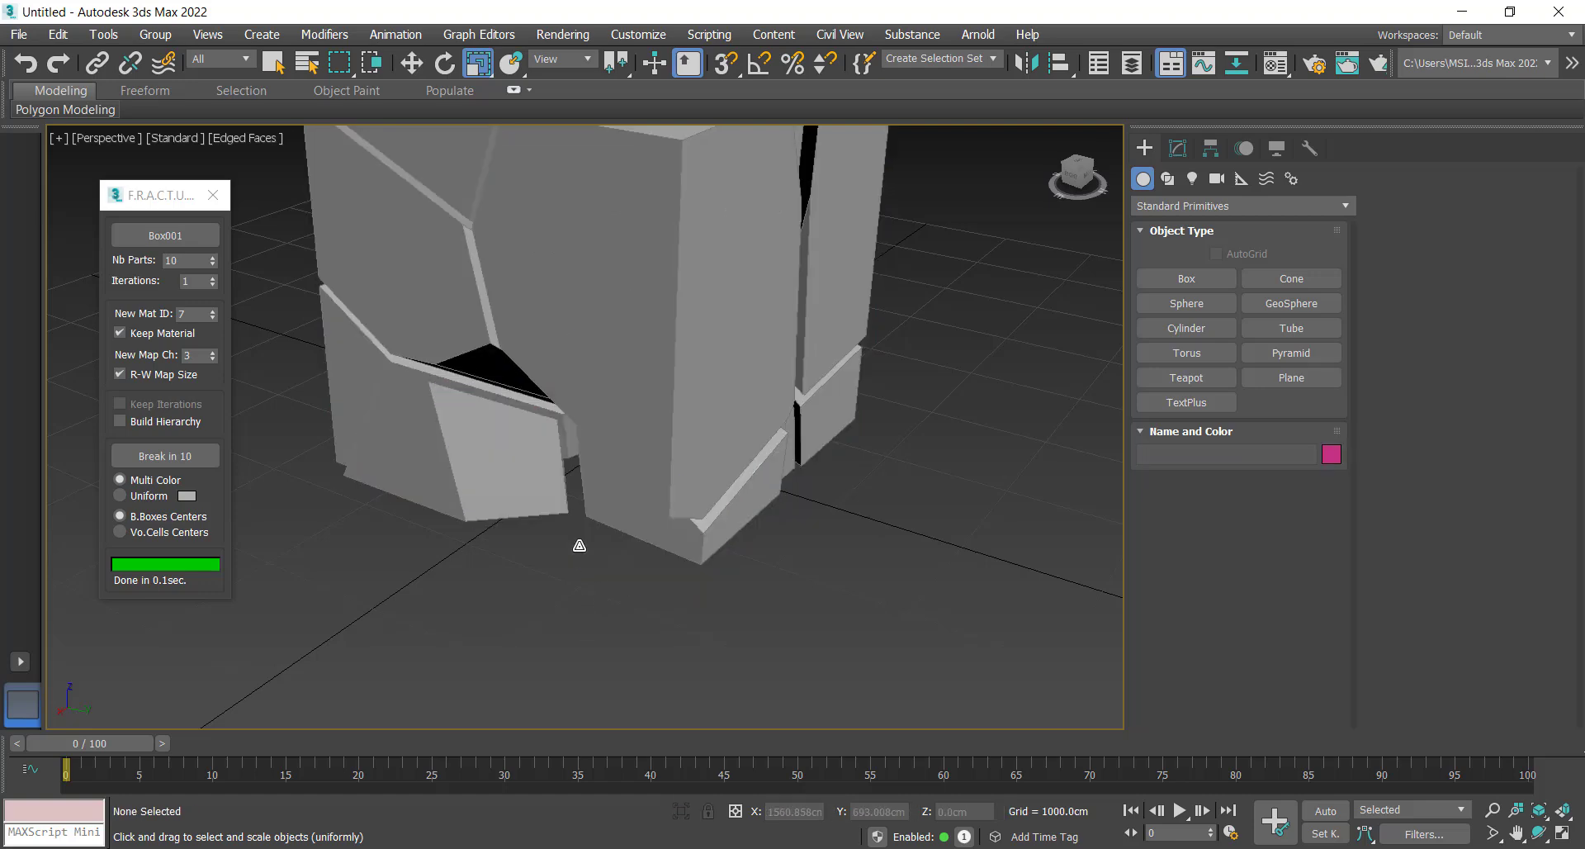
pyautogui.keyDown('alt'); pyautogui.moveTo(579, 552); pyautogui.dragTo(669, 438, button='middle'); pyautogui.keyUp('alt')
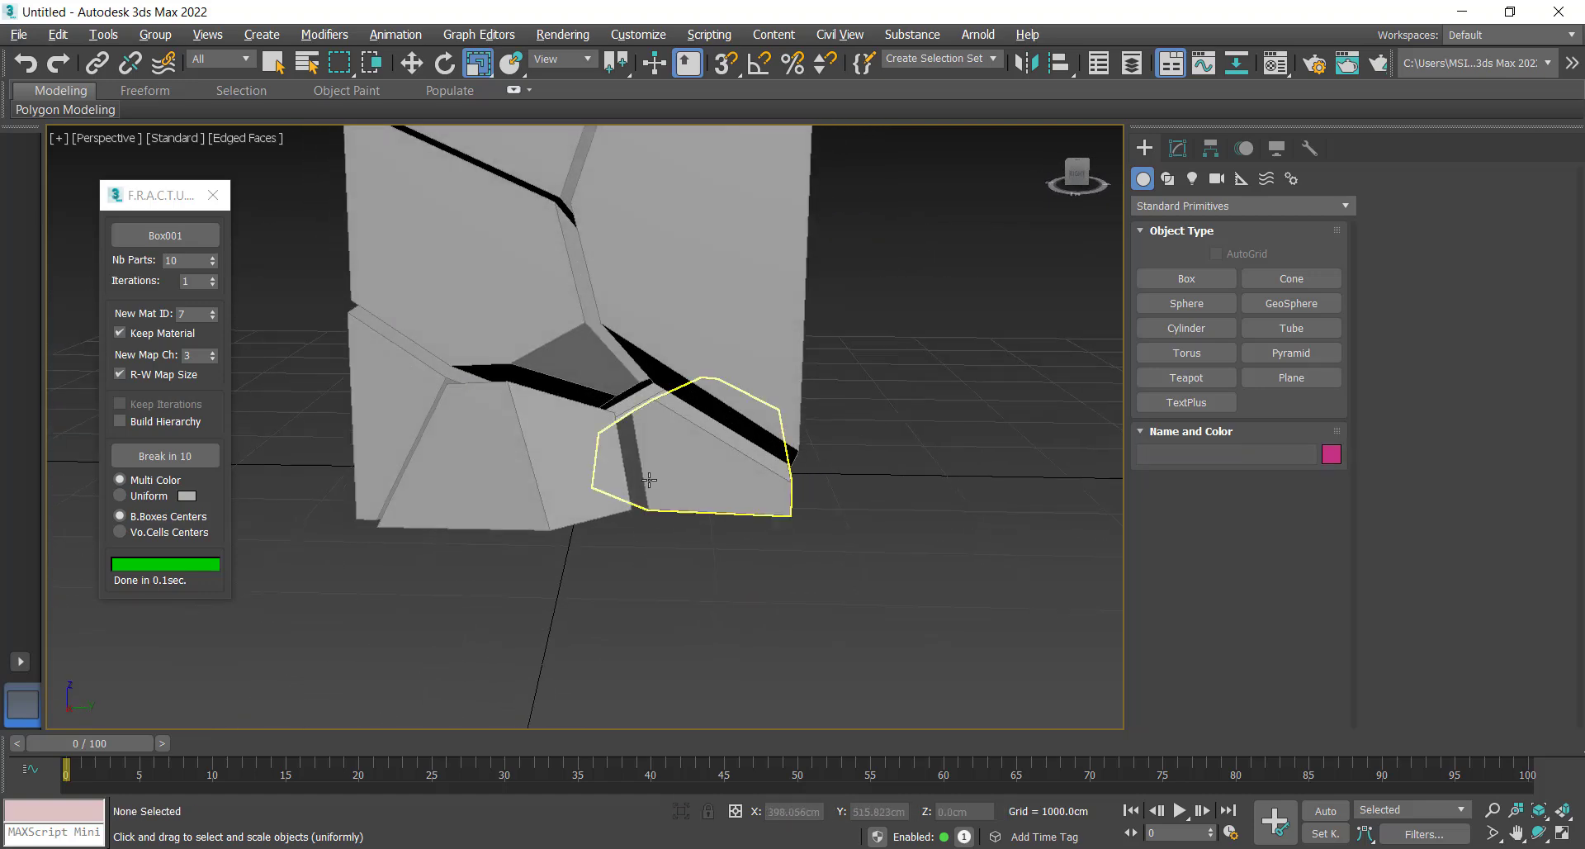
pyautogui.scroll(-5, 685, 479)
# Set the number of parts to 5 and fracture the large upper corner fragment above the deleted piece
pyautogui.click(672, 368)
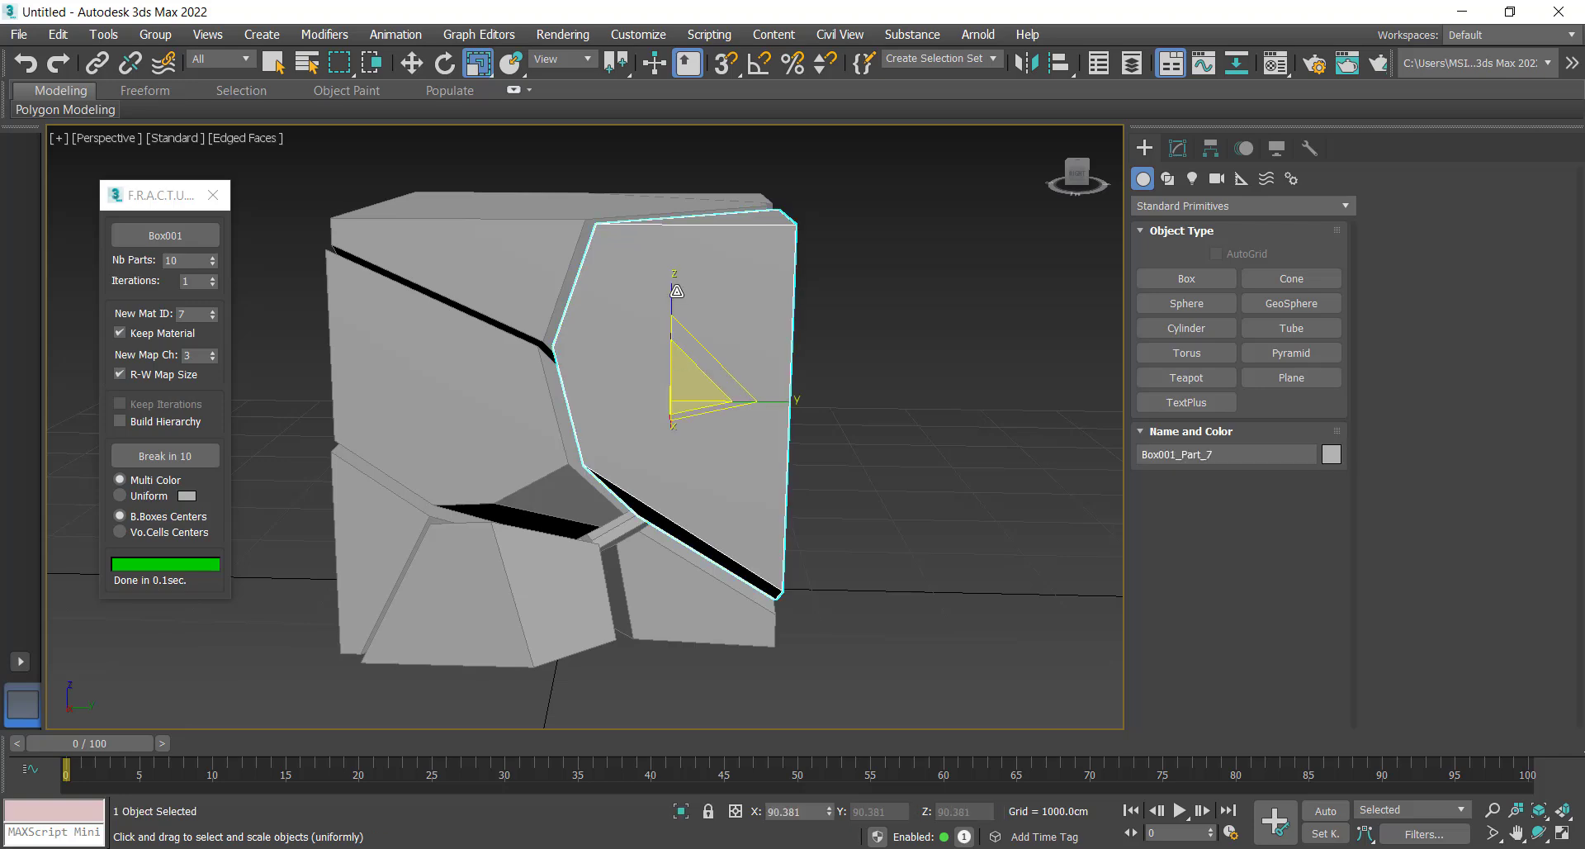
pyautogui.click(212, 257)
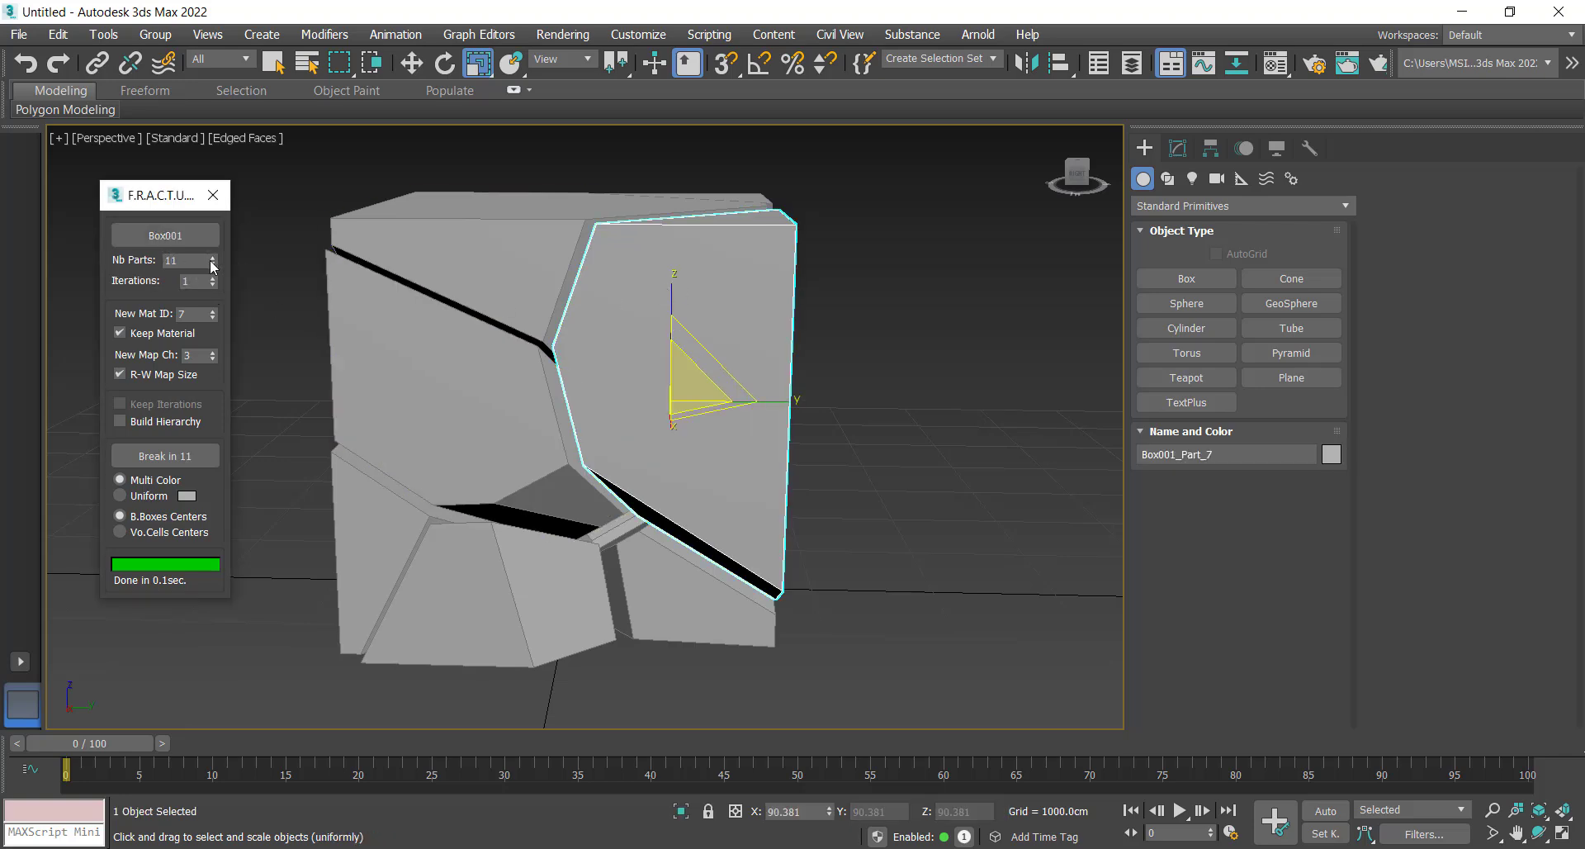
pyautogui.click(212, 264)
pyautogui.click(212, 264)
pyautogui.click(166, 235)
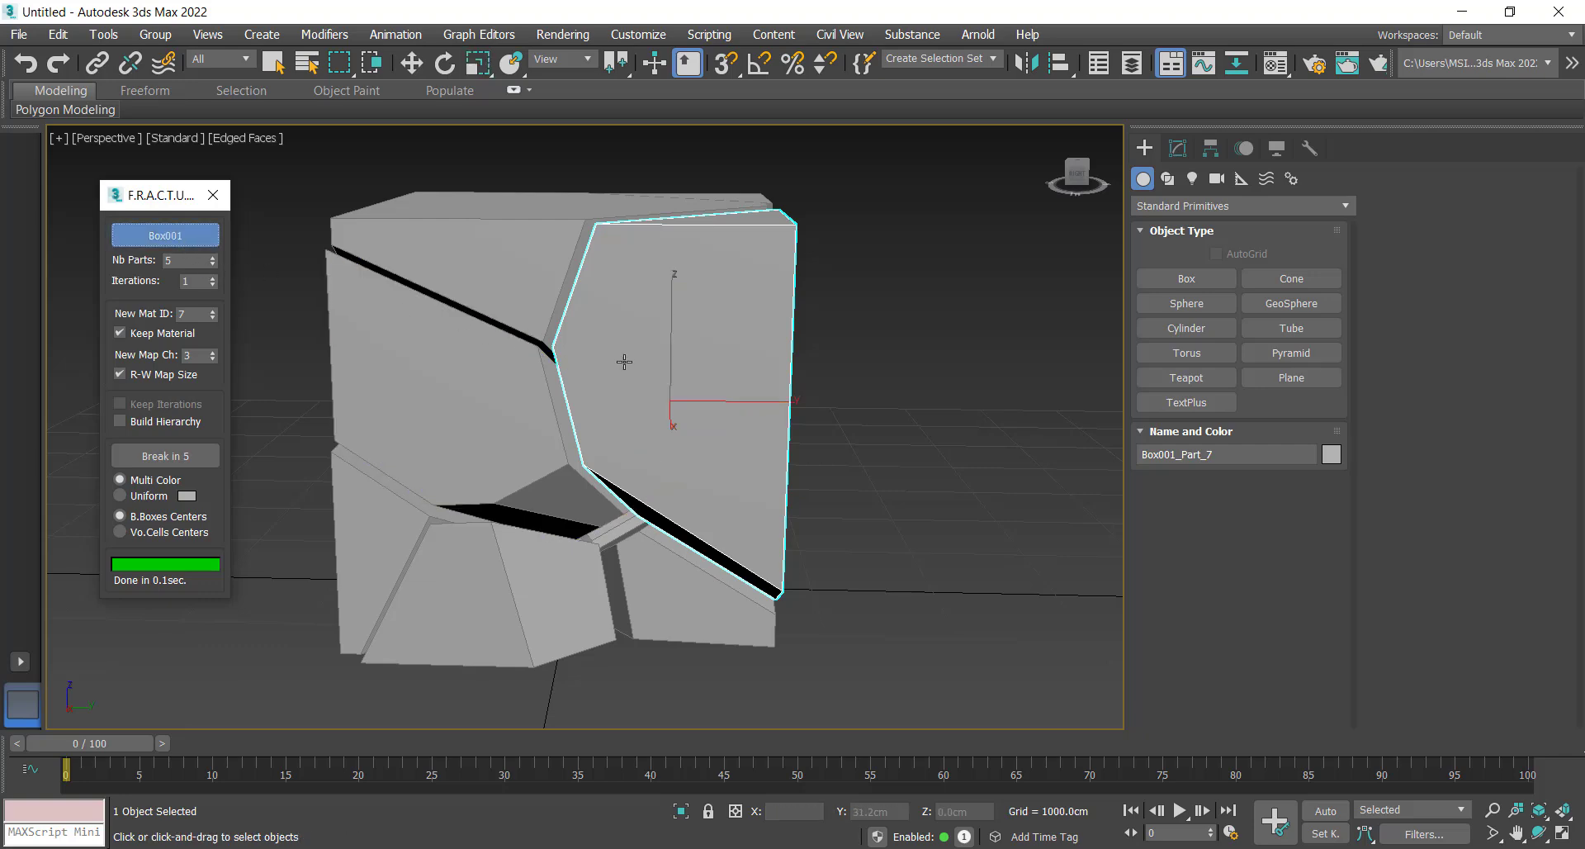
pyautogui.click(756, 360)
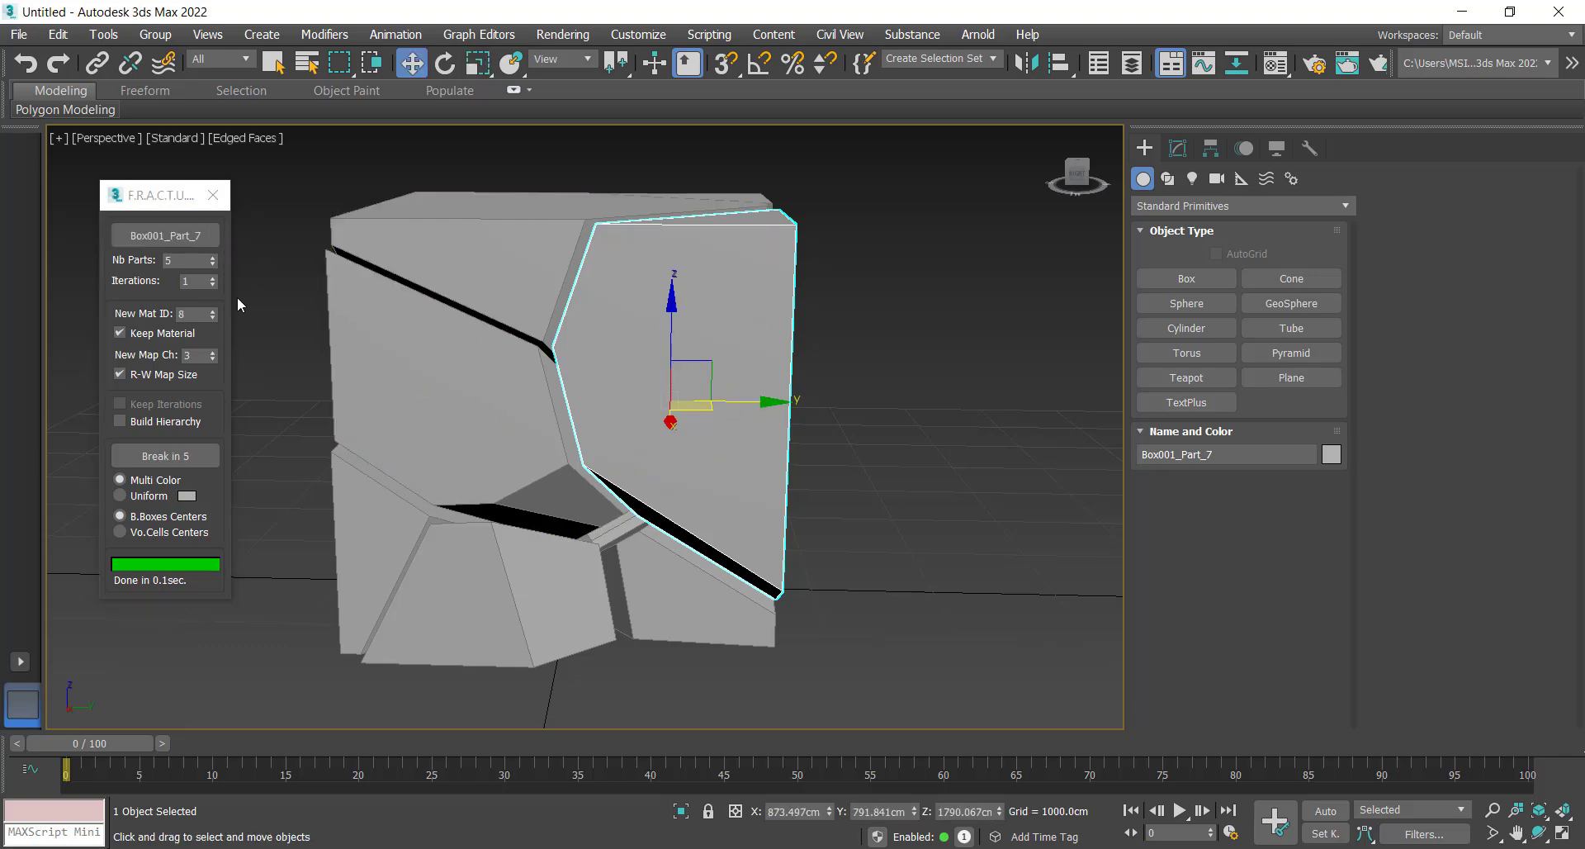
pyautogui.click(157, 457)
# Delete the green and light blue pieces of the newly fractured corner
pyautogui.keyDown('alt'); pyautogui.moveTo(472, 470); pyautogui.dragTo(612, 454, button='middle'); pyautogui.keyUp('alt')
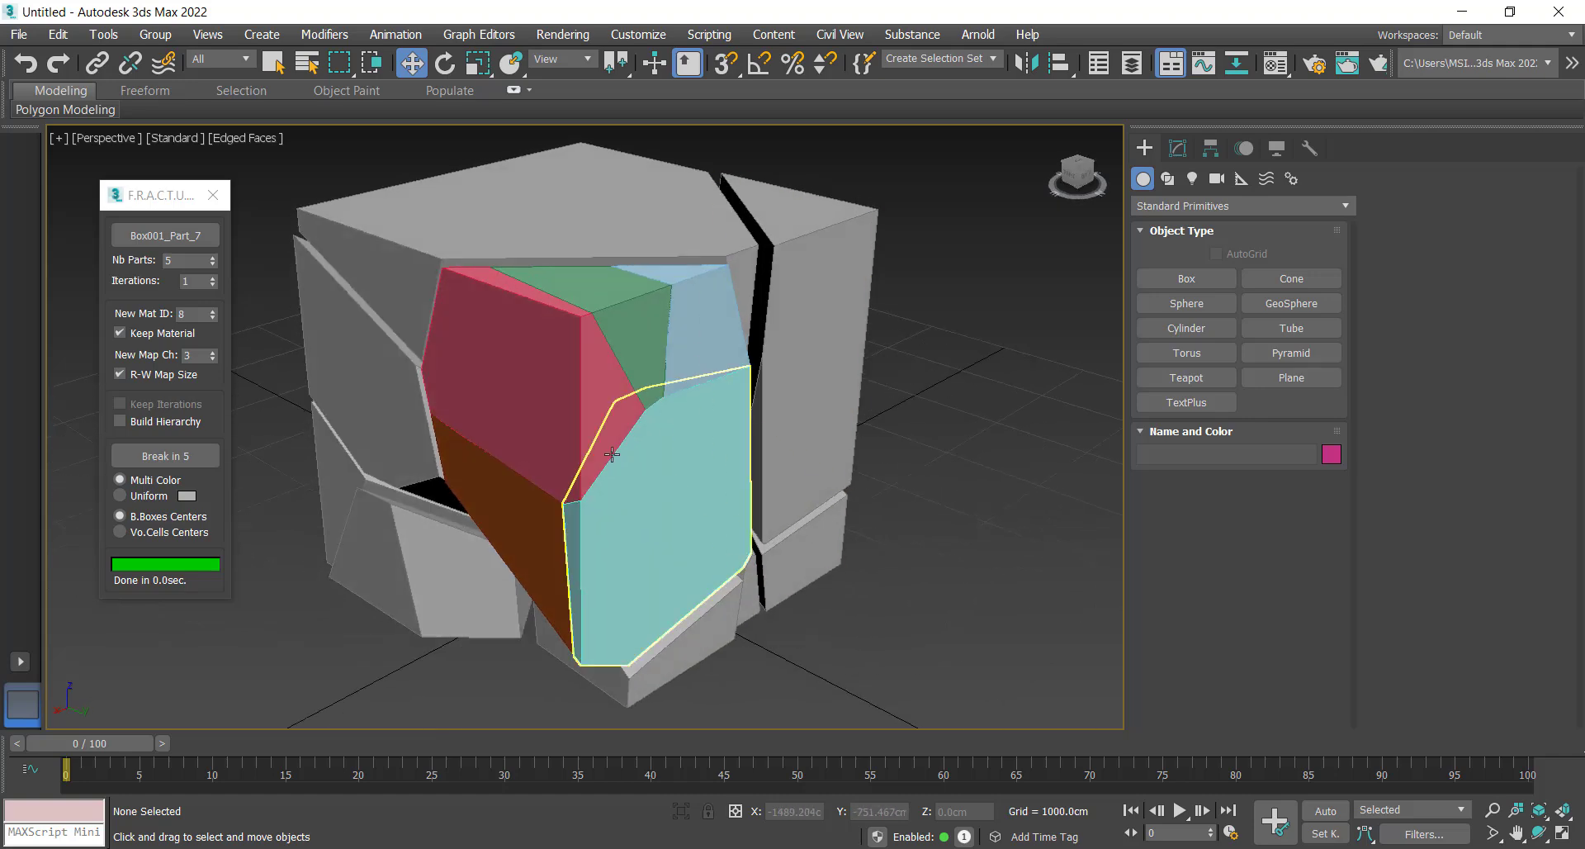
pyautogui.click(633, 341)
pyautogui.press('Delete')
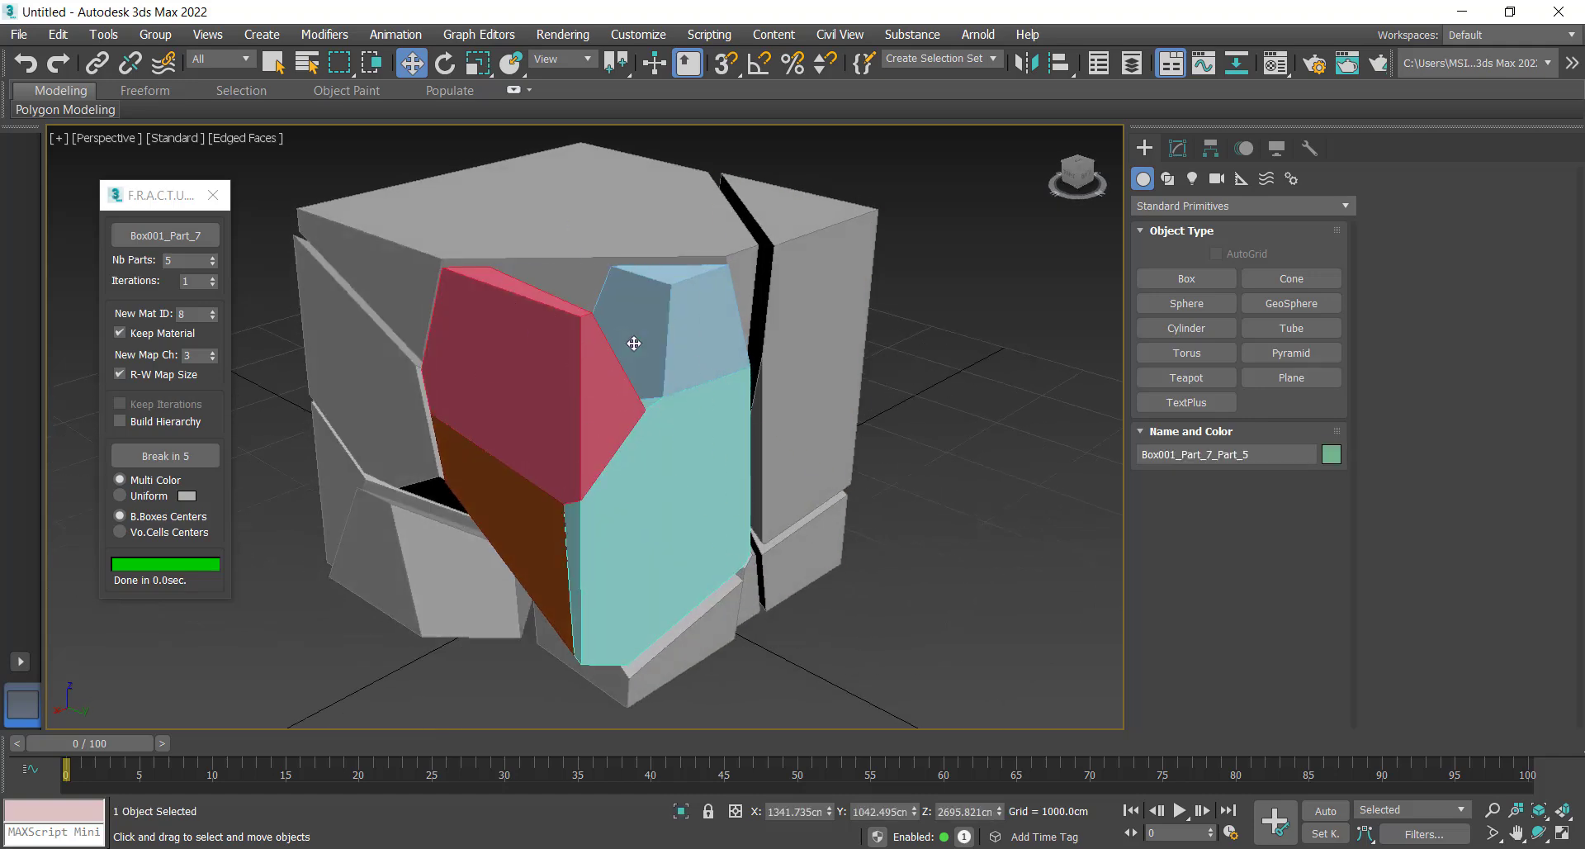
pyautogui.click(679, 330)
pyautogui.press('Delete')
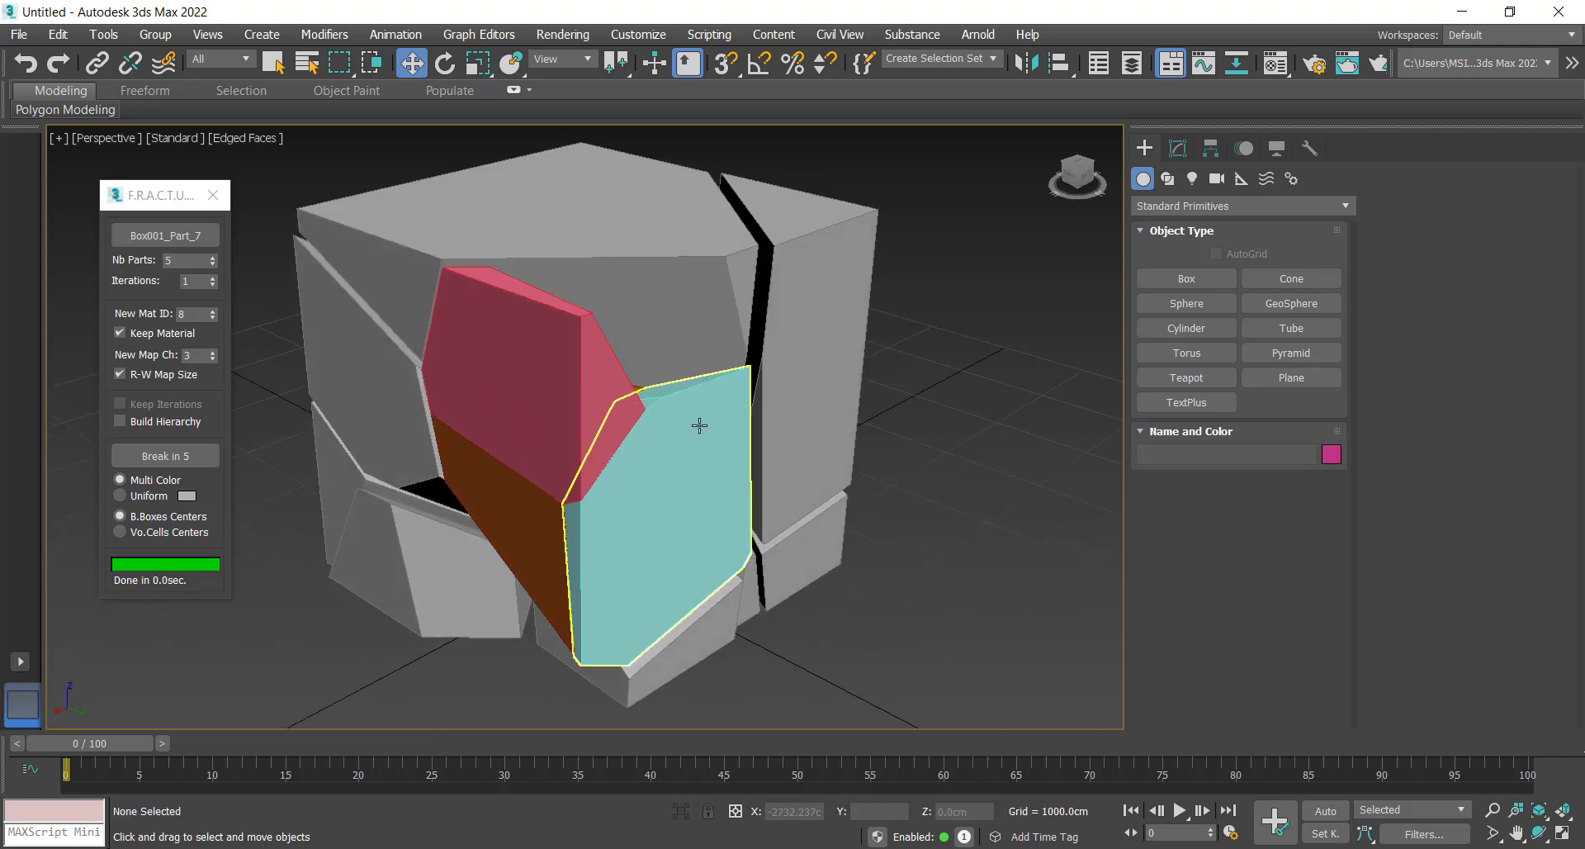
# Scale the turquoise piece along its Y axis to about 127%
pyautogui.keyDown('alt'); pyautogui.moveTo(700, 424); pyautogui.dragTo(615, 392, button='middle'); pyautogui.keyUp('alt')
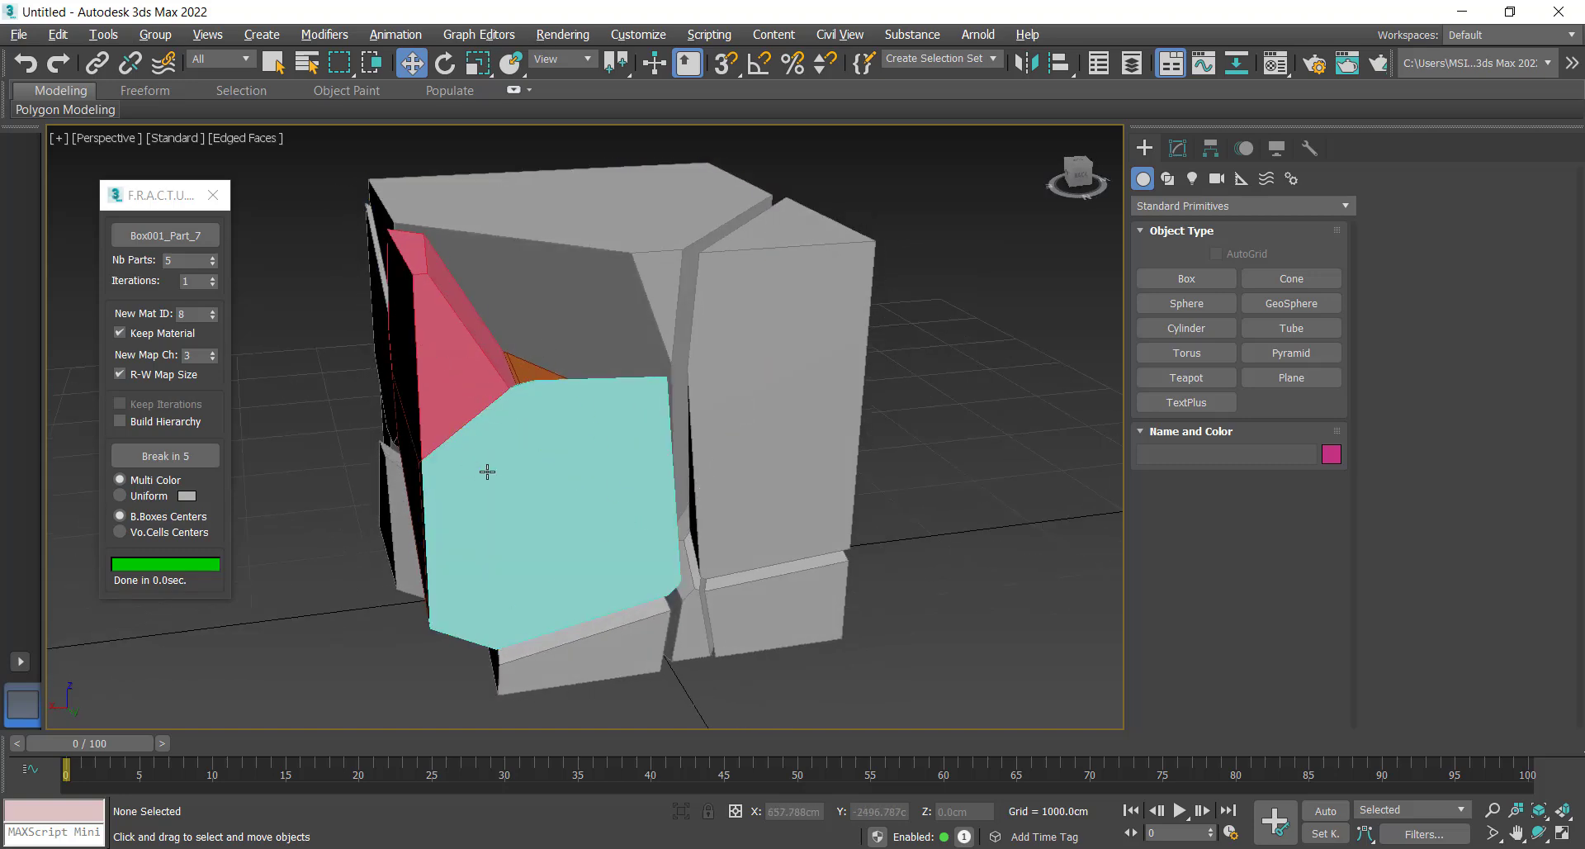
pyautogui.keyDown('alt'); pyautogui.moveTo(489, 470); pyautogui.dragTo(682, 459, button='middle'); pyautogui.keyUp('alt')
pyautogui.click(720, 459)
pyautogui.press('r')
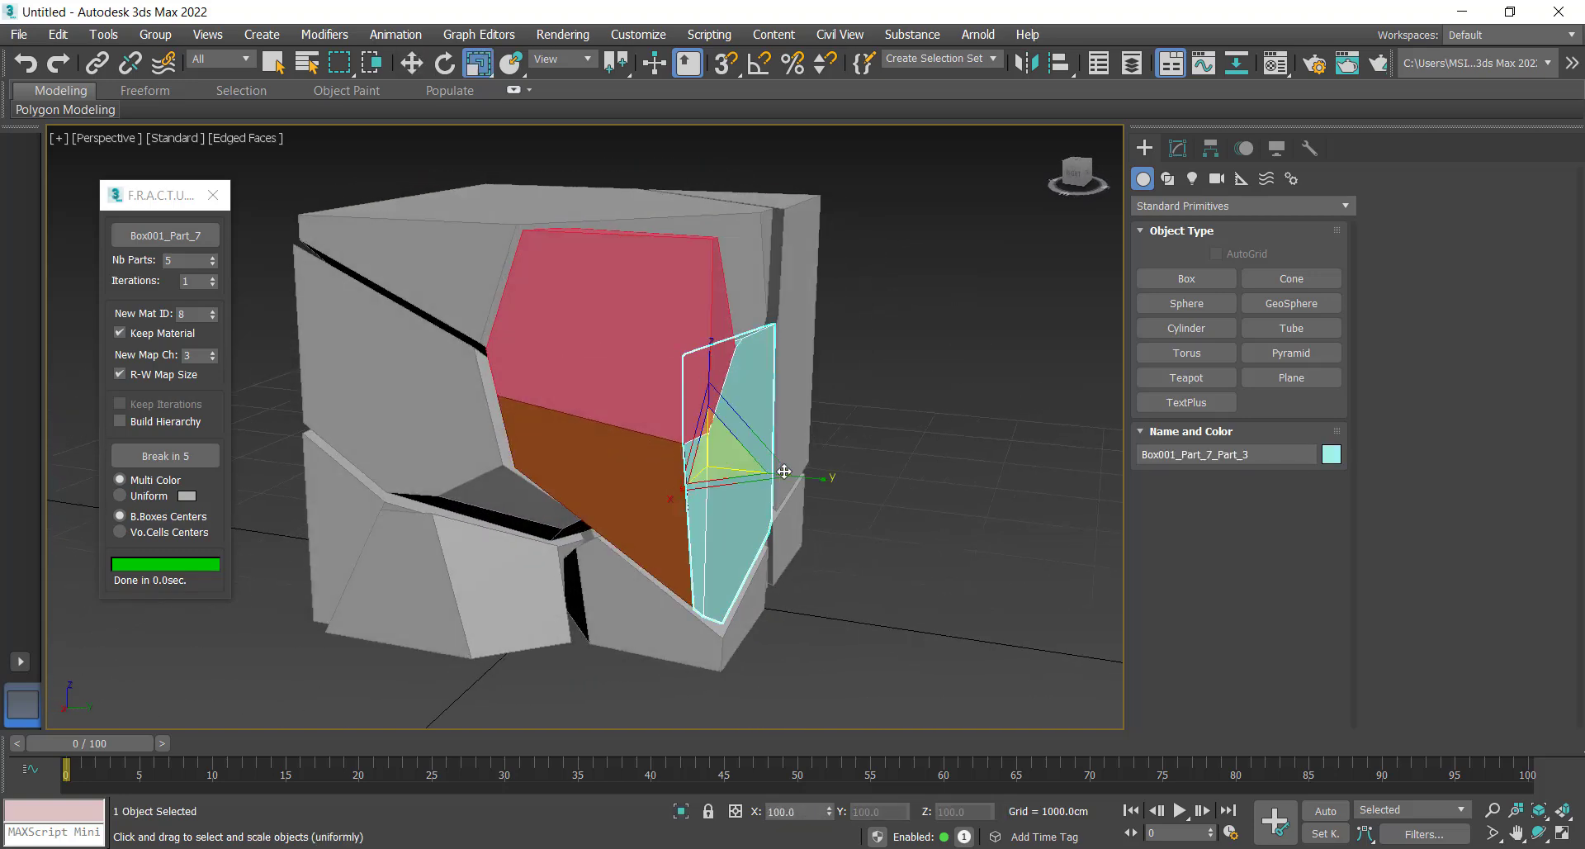
pyautogui.moveTo(814, 474); pyautogui.dragTo(830, 480)
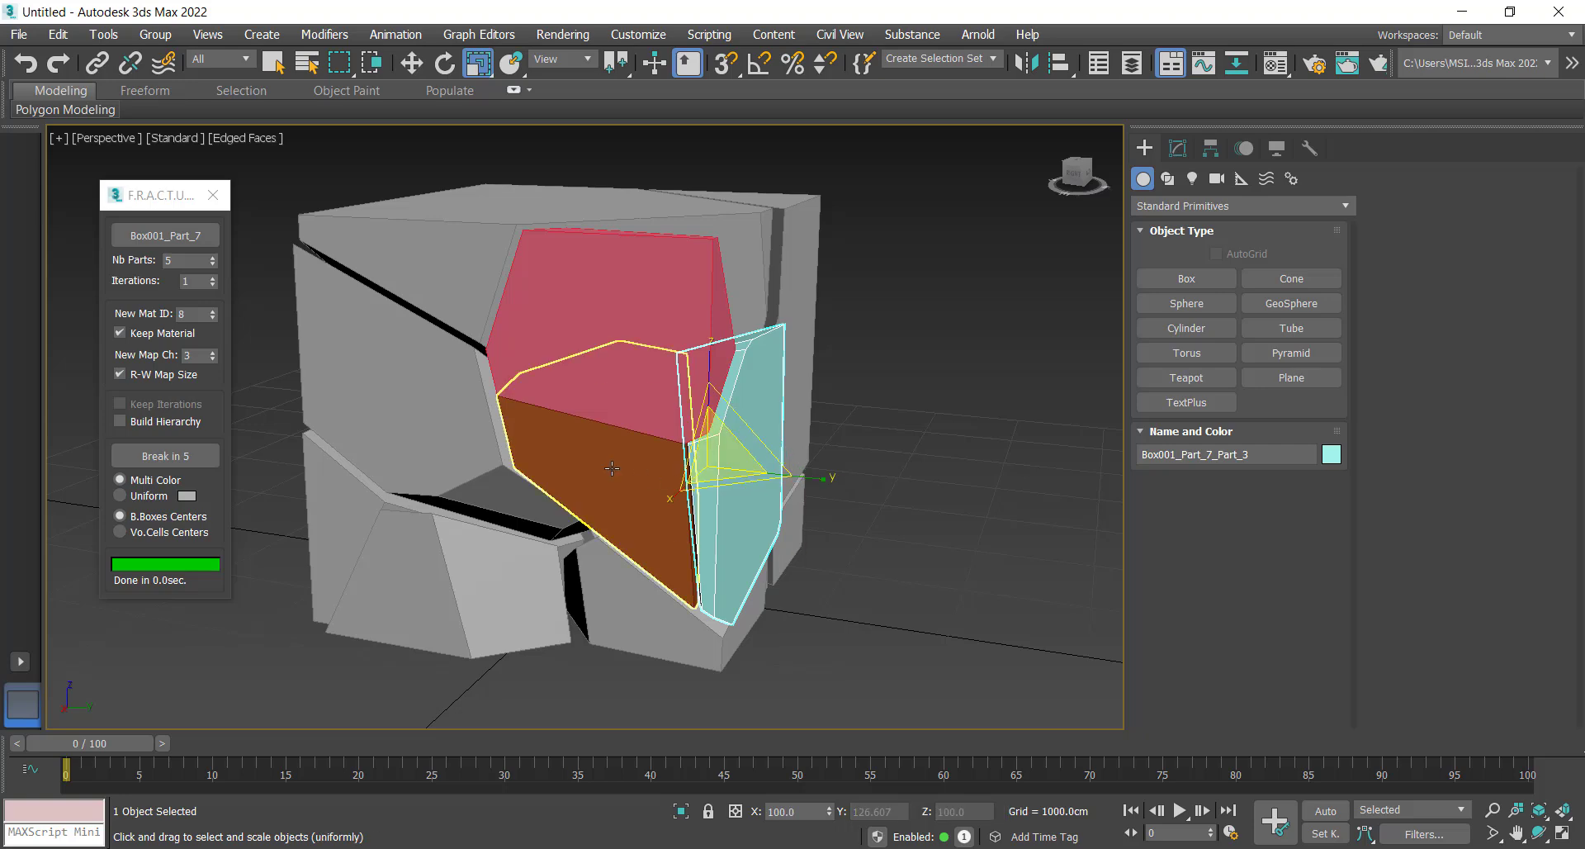
# Scale the brown piece to about 94% in Y and Z, and move it slightly inward along X
pyautogui.click(682, 431)
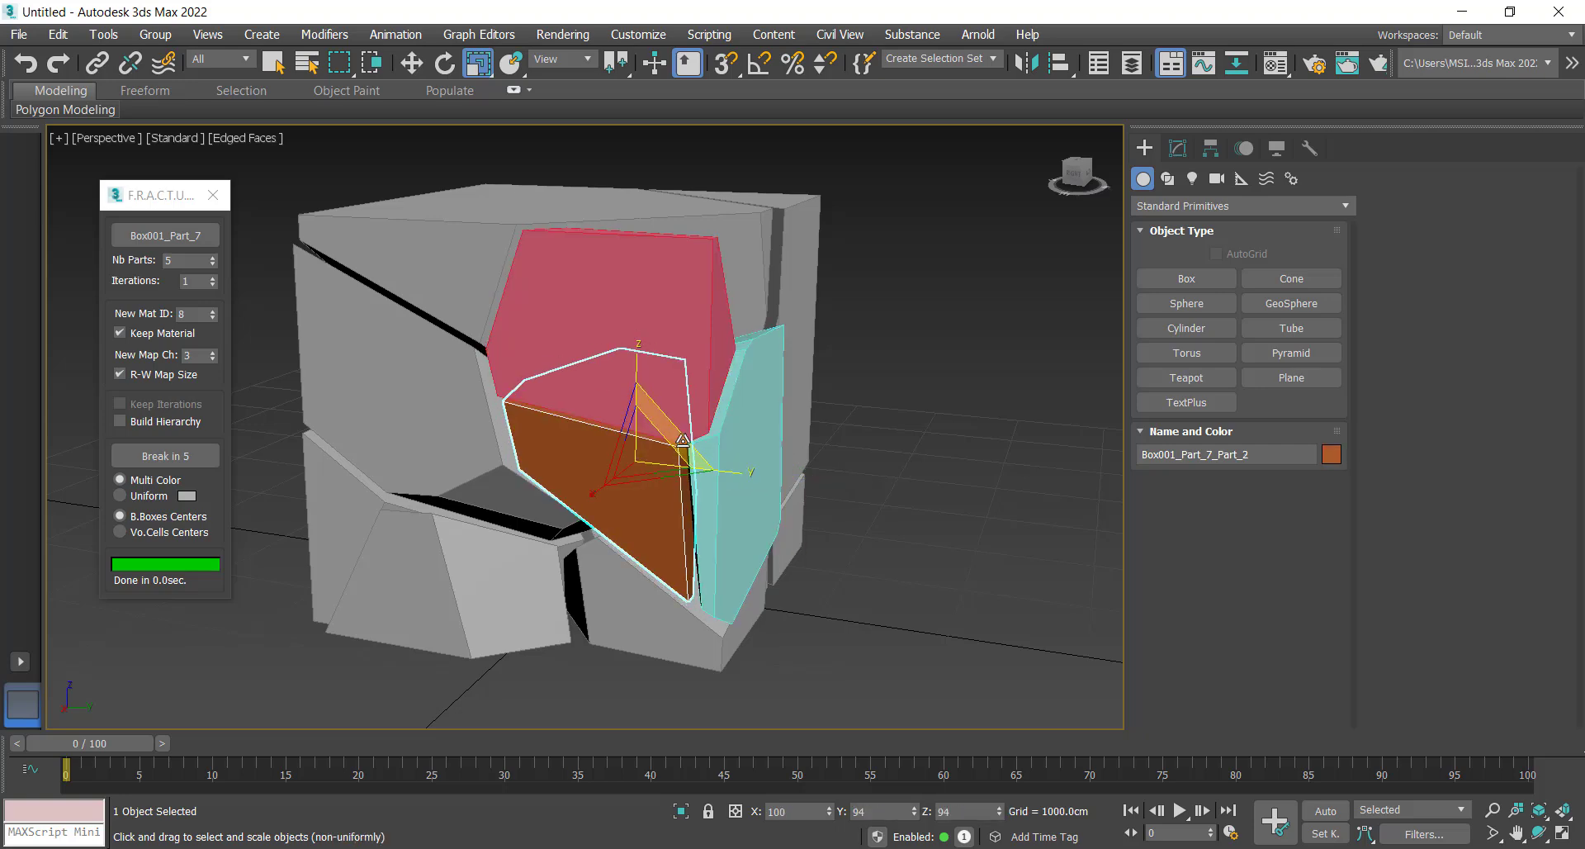
pyautogui.press('w')
pyautogui.keyDown('alt'); pyautogui.moveTo(644, 462); pyautogui.dragTo(658, 483, button='middle'); pyautogui.keyUp('alt')
pyautogui.moveTo(594, 483); pyautogui.dragTo(606, 481)
pyautogui.click(918, 596)
pyautogui.moveTo(918, 595)
pyautogui.keyDown('alt'); pyautogui.mouseDown(button='middle')
pyautogui.moveTo(964, 587)
pyautogui.moveTo(931, 599)
pyautogui.mouseUp(button='middle'); pyautogui.keyUp('alt')
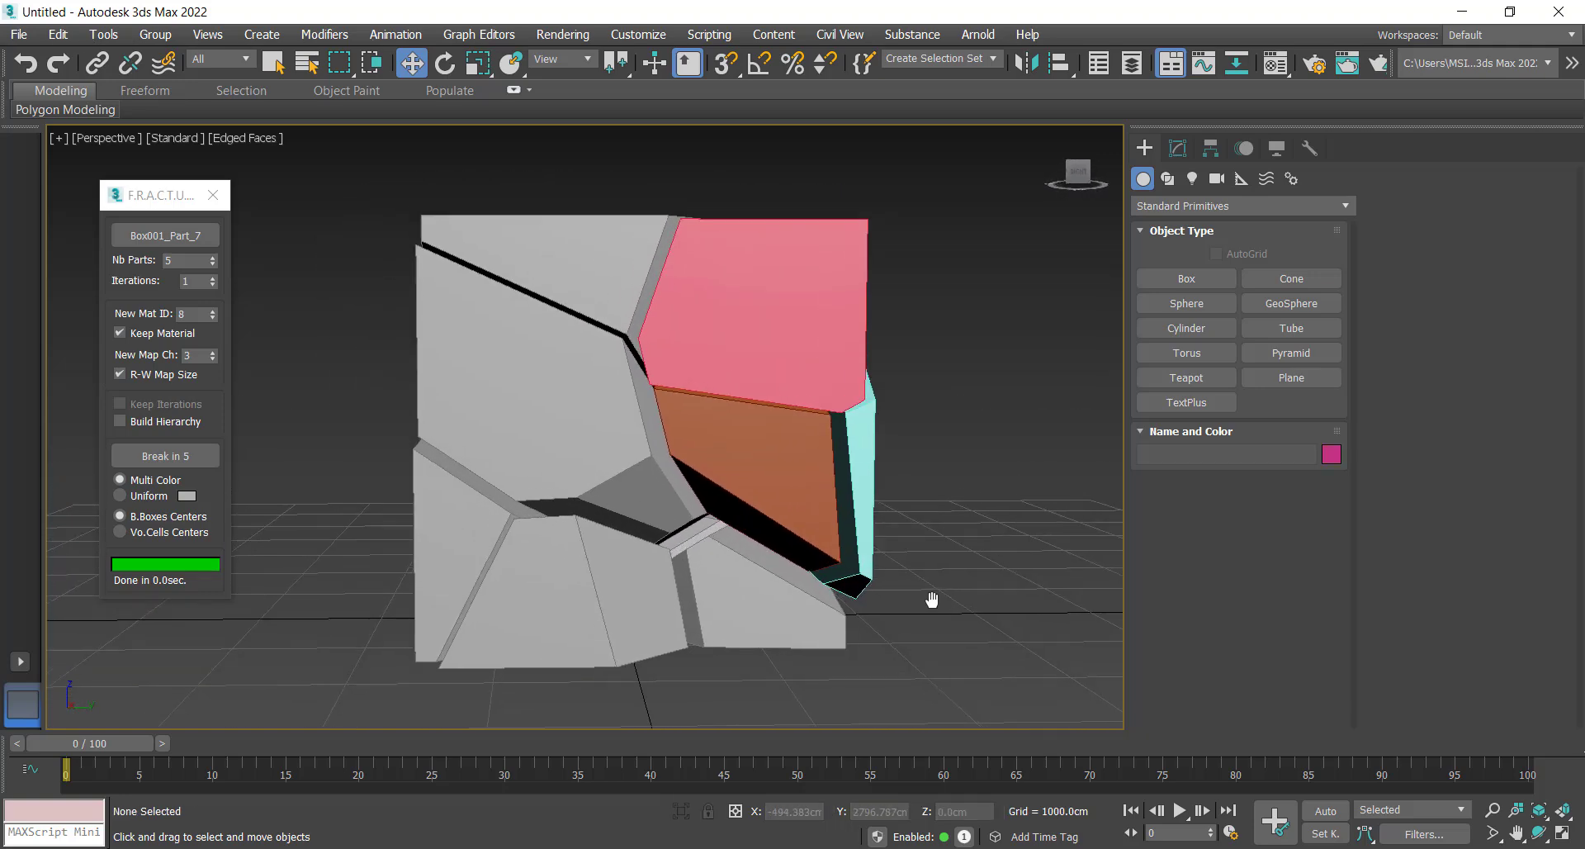
# Select all remaining fragments and assign them one light gray object color
pyautogui.hotkey('ctrl', 'a')
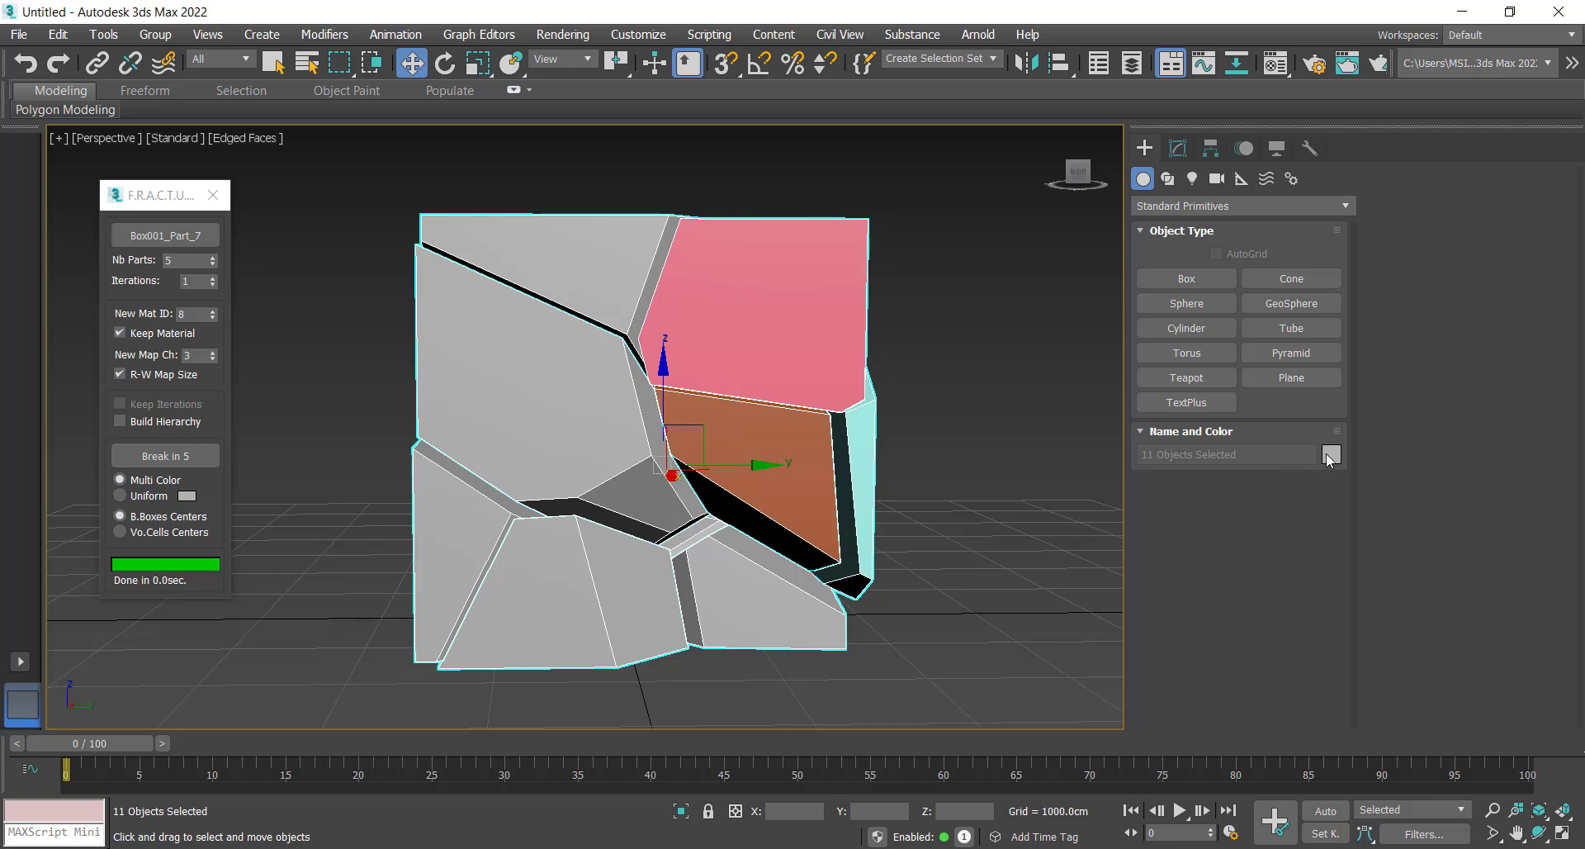
pyautogui.click(1329, 455)
pyautogui.click(908, 543)
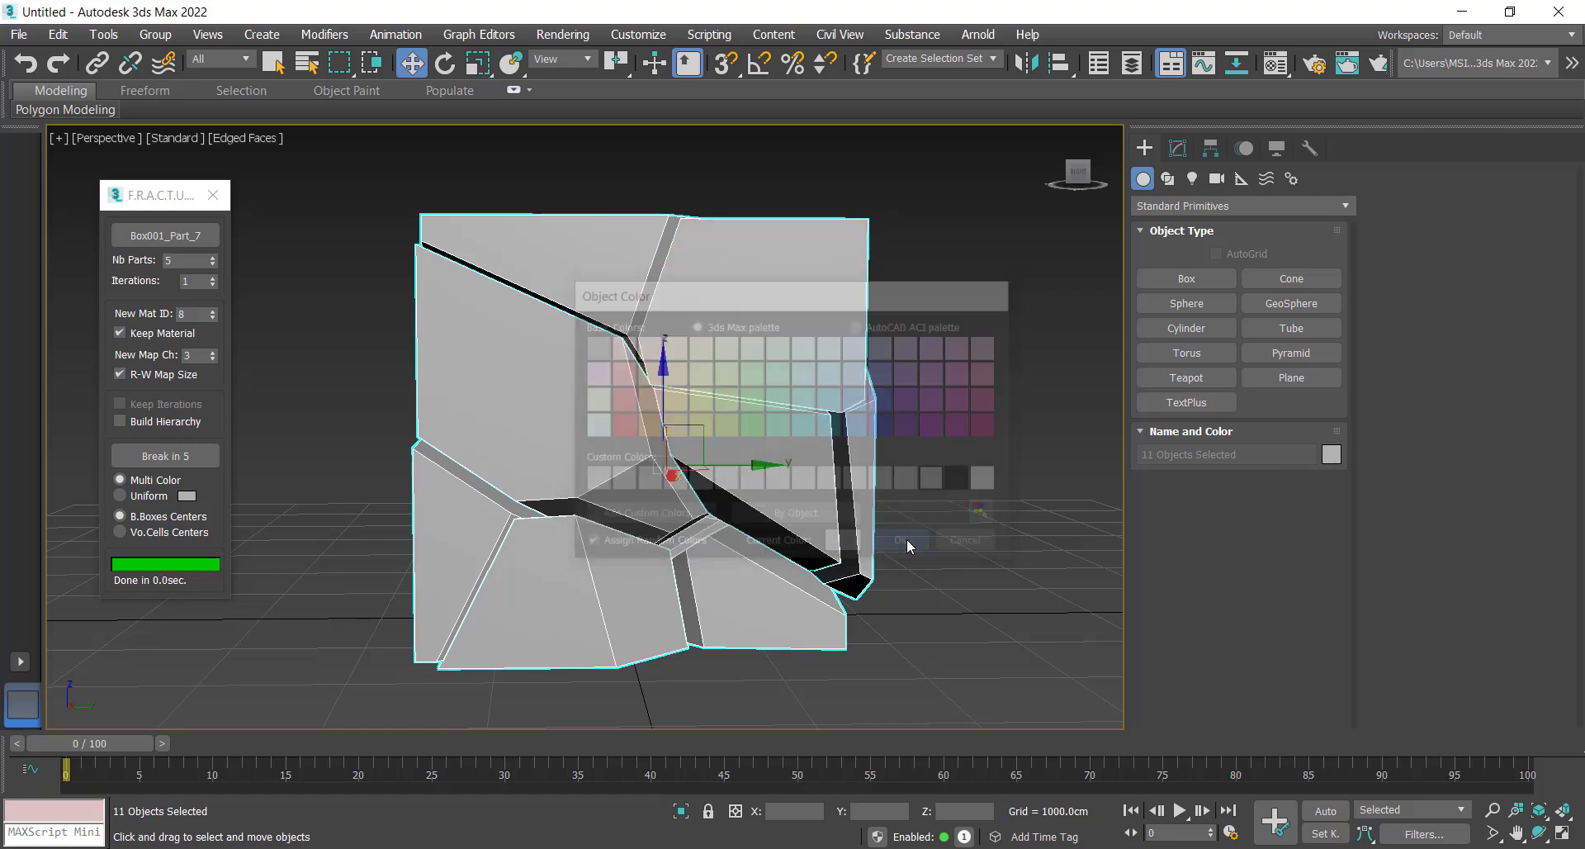
pyautogui.hotkey('alt', 'z')
pyautogui.moveTo(881, 514); pyautogui.dragTo(743, 518)
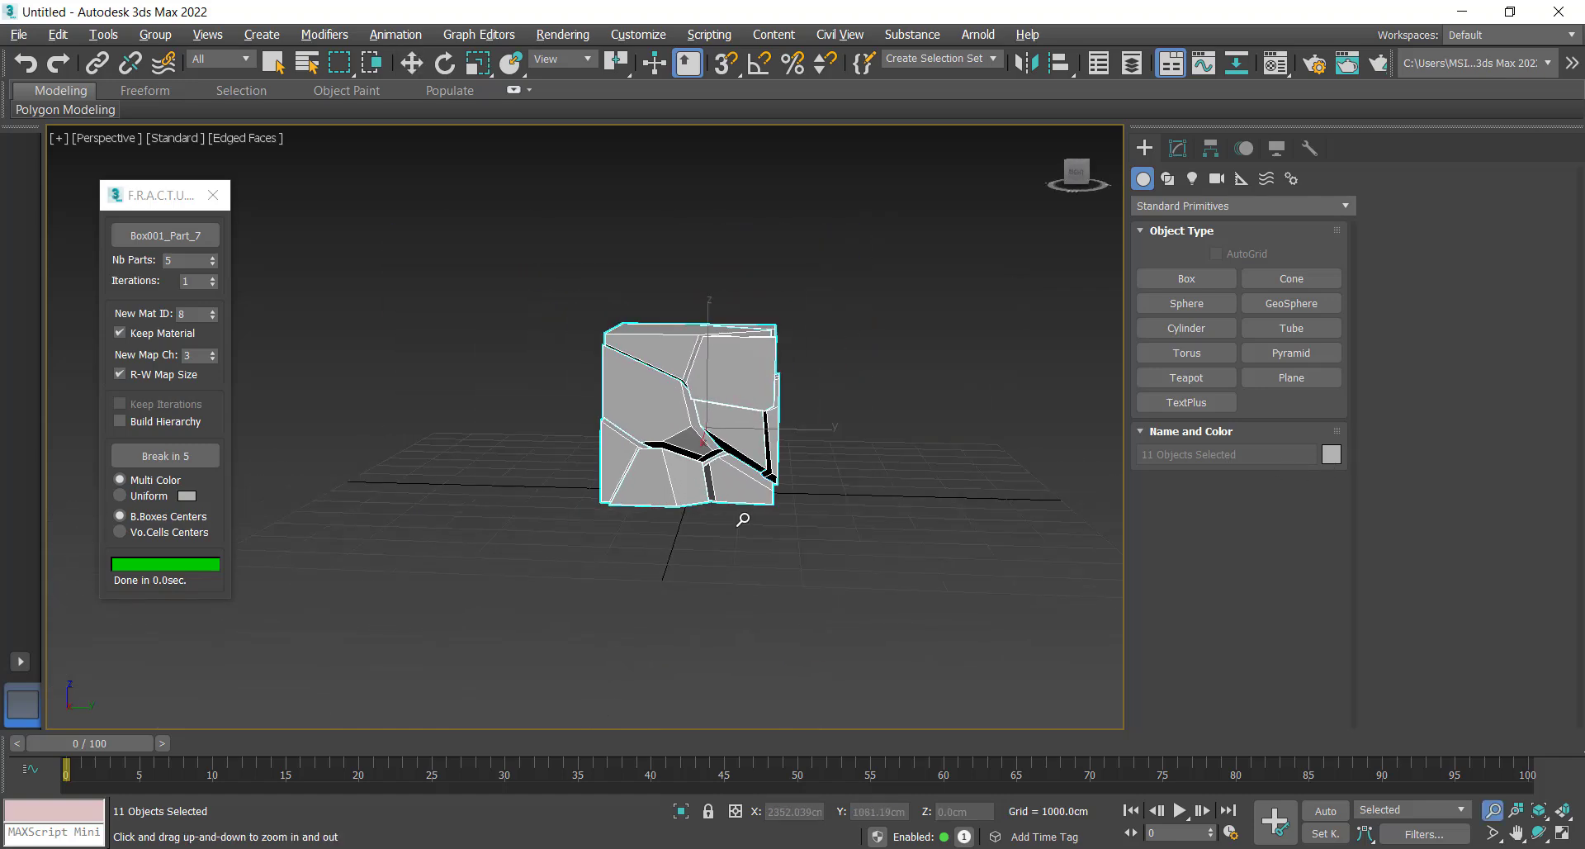
# Create a cube primitive about 2897 cm per side on the ground beside the fractured cube
pyautogui.press('w')
pyautogui.keyDown('alt'); pyautogui.moveTo(743, 519); pyautogui.dragTo(562, 498, button='middle'); pyautogui.keyUp('alt')
pyautogui.click(1186, 278)
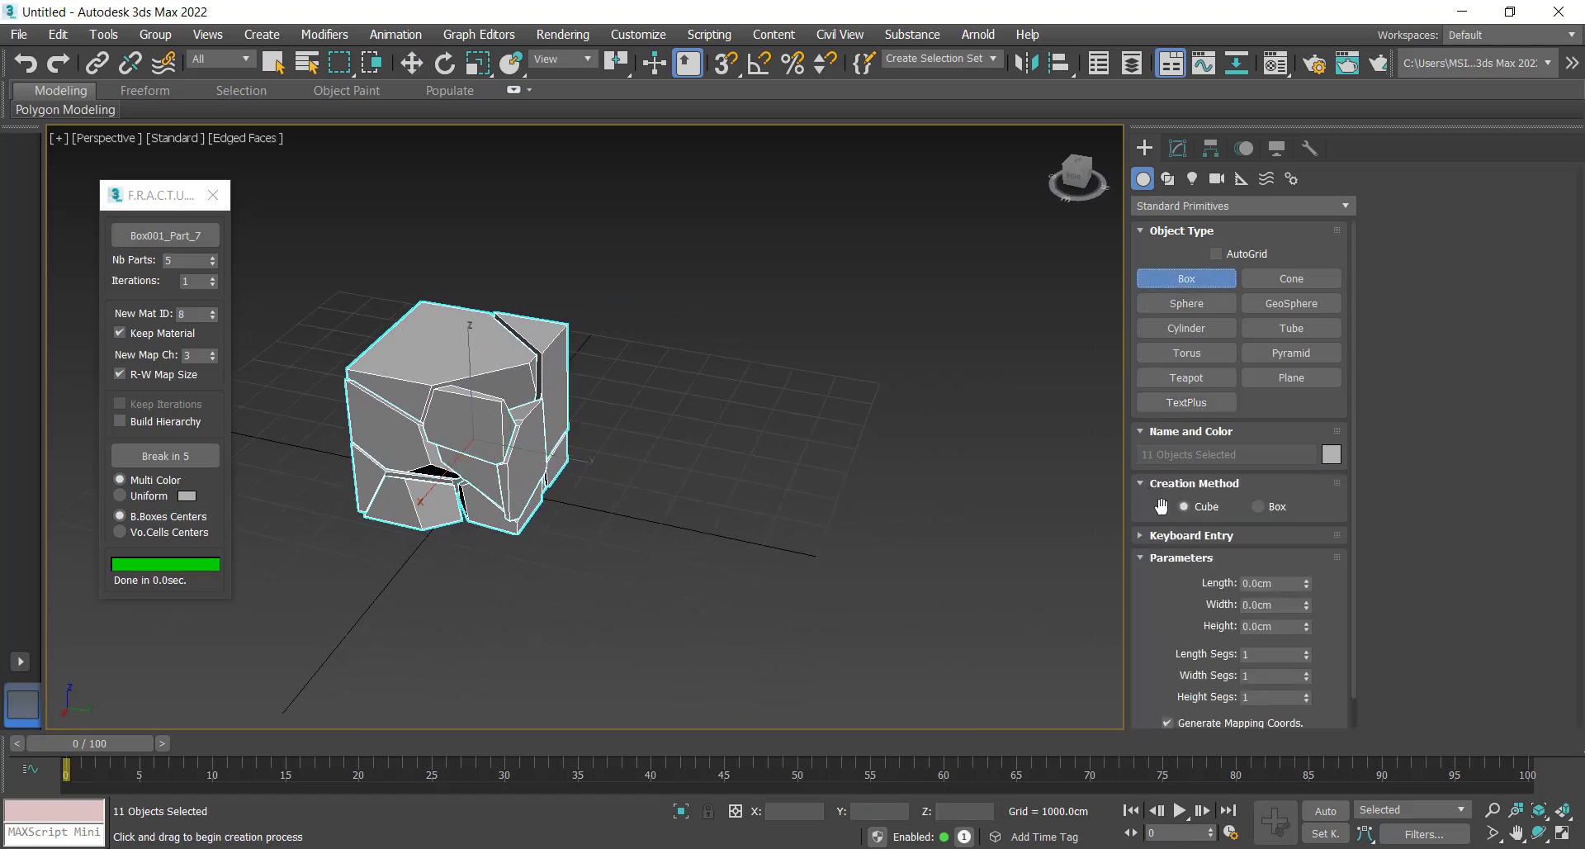
pyautogui.moveTo(865, 475); pyautogui.dragTo(898, 578)
# Pick the new cube as the fracture script's target and break it into 10 parts
pyautogui.click(165, 235)
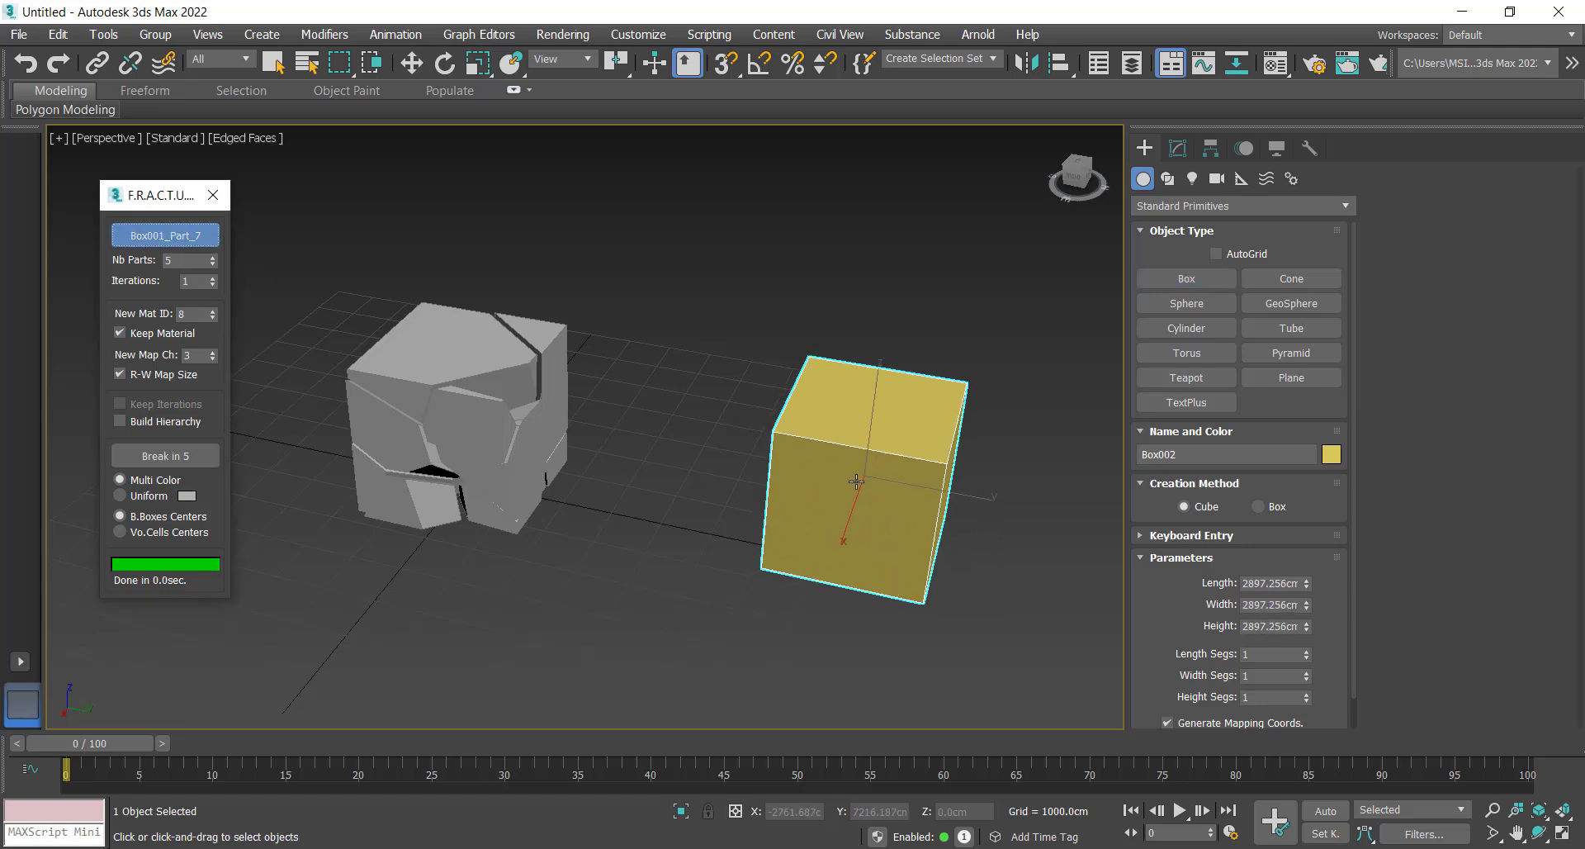
pyautogui.click(856, 481)
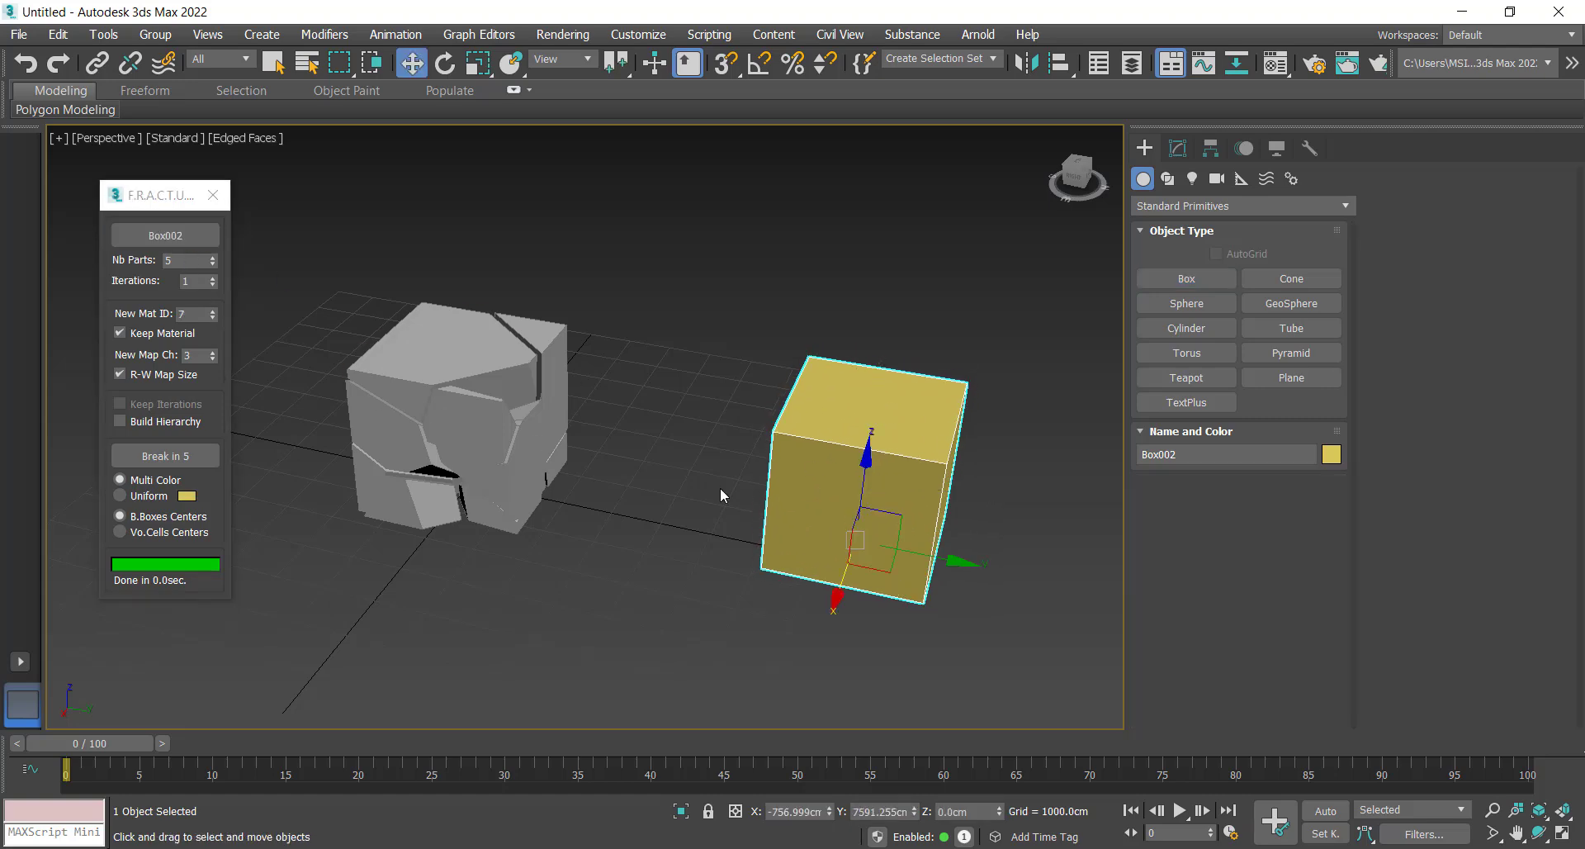
pyautogui.click(212, 258)
pyautogui.click(212, 257)
pyautogui.click(213, 257)
pyautogui.click(212, 258)
pyautogui.click(212, 258)
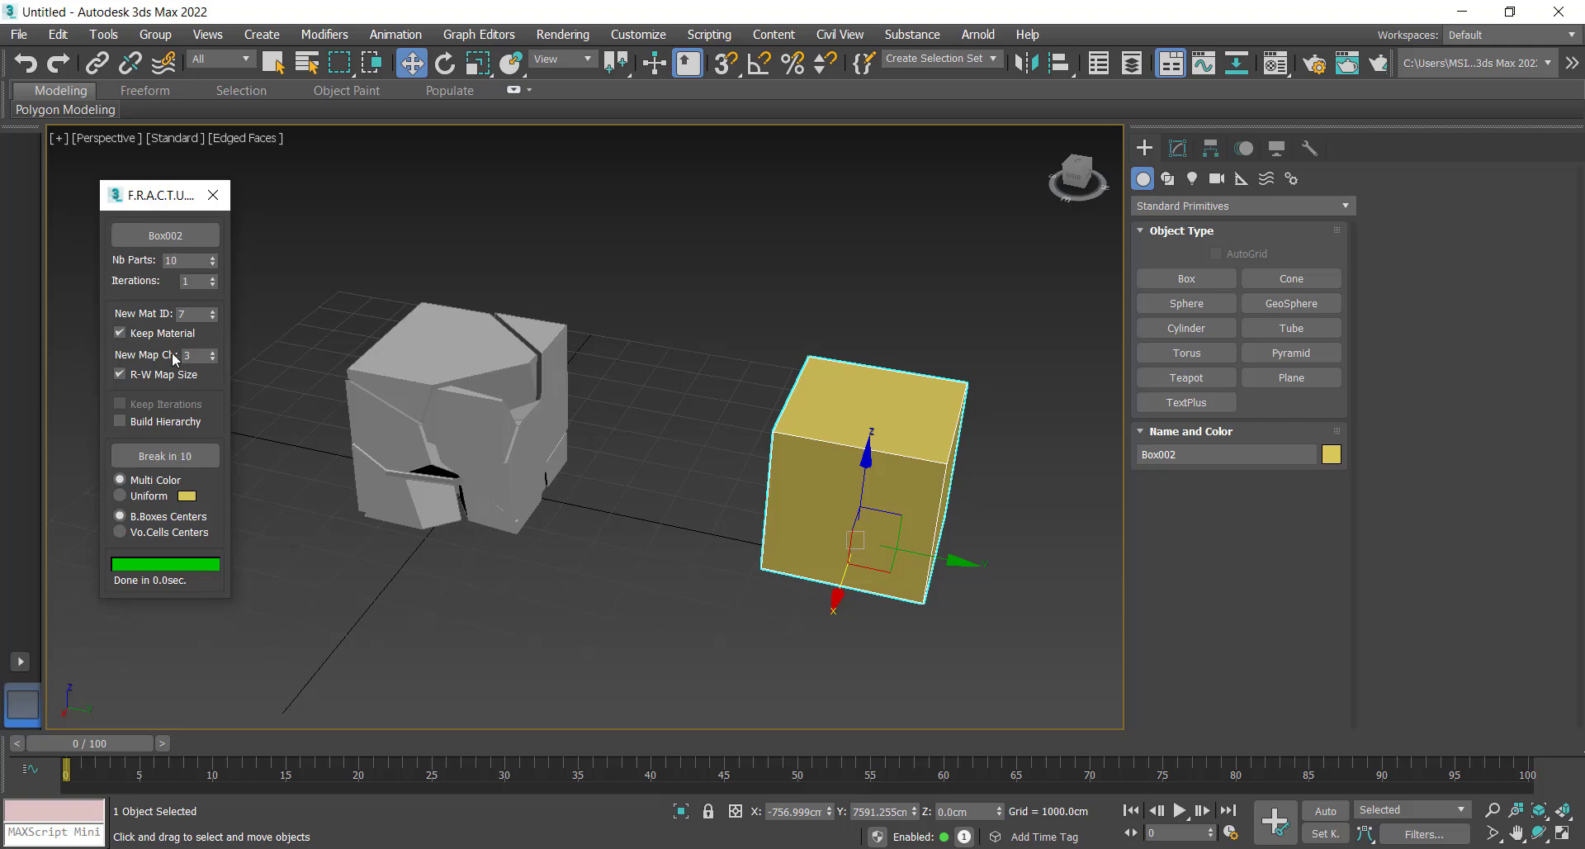
pyautogui.click(163, 456)
pyautogui.keyDown('alt'); pyautogui.moveTo(1015, 671); pyautogui.dragTo(938, 626, button='middle'); pyautogui.keyUp('alt')
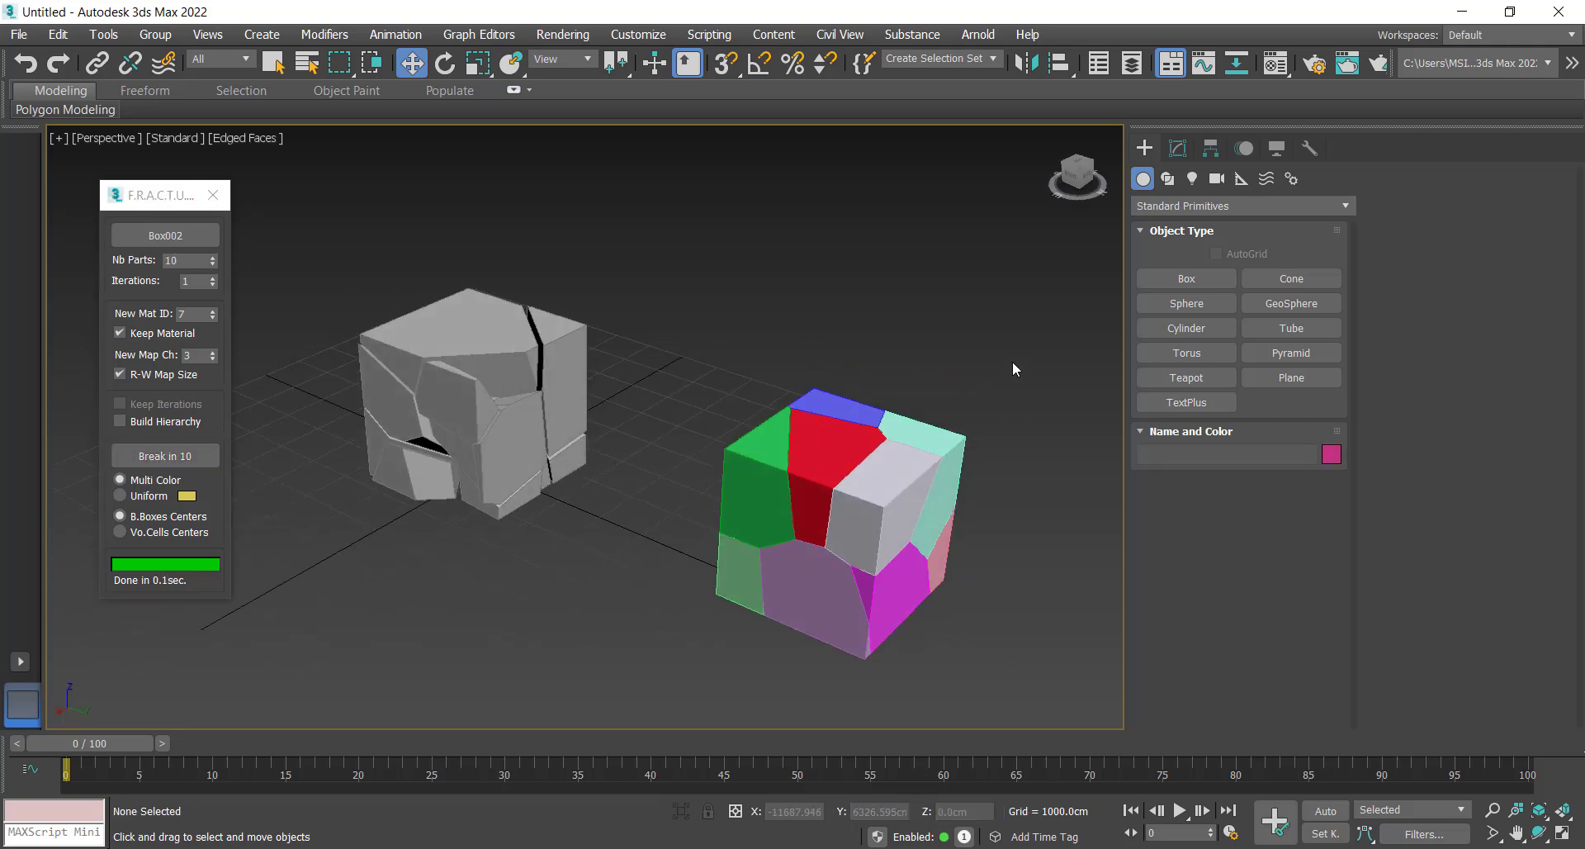
# Select all fragments of the new cube and collapse them into a single mesh object
pyautogui.moveTo(1015, 369); pyautogui.dragTo(728, 696)
pyautogui.press('z')
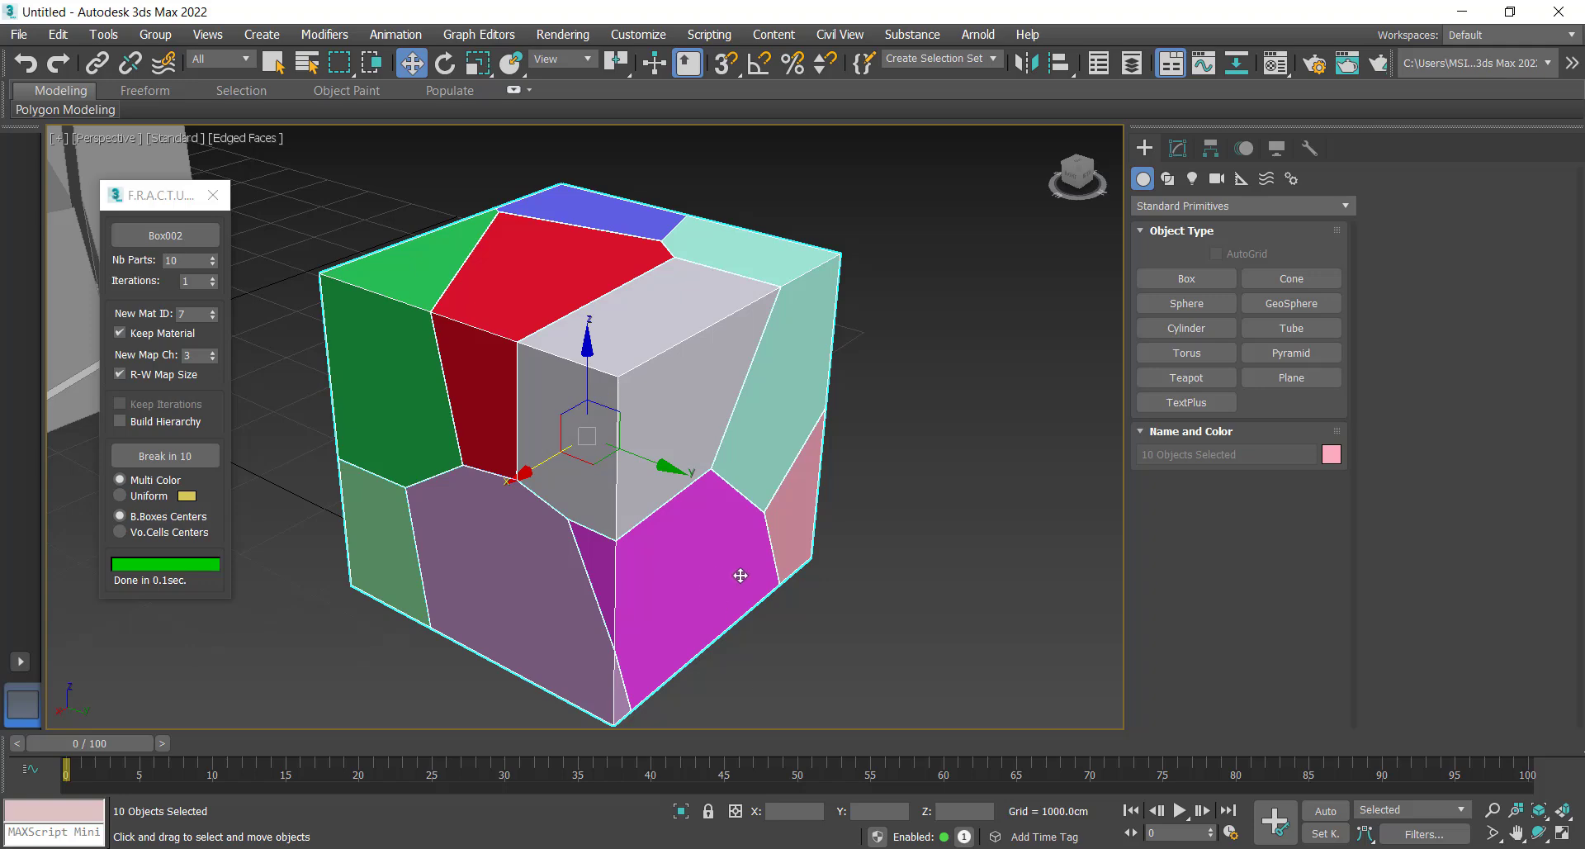
pyautogui.click(1309, 147)
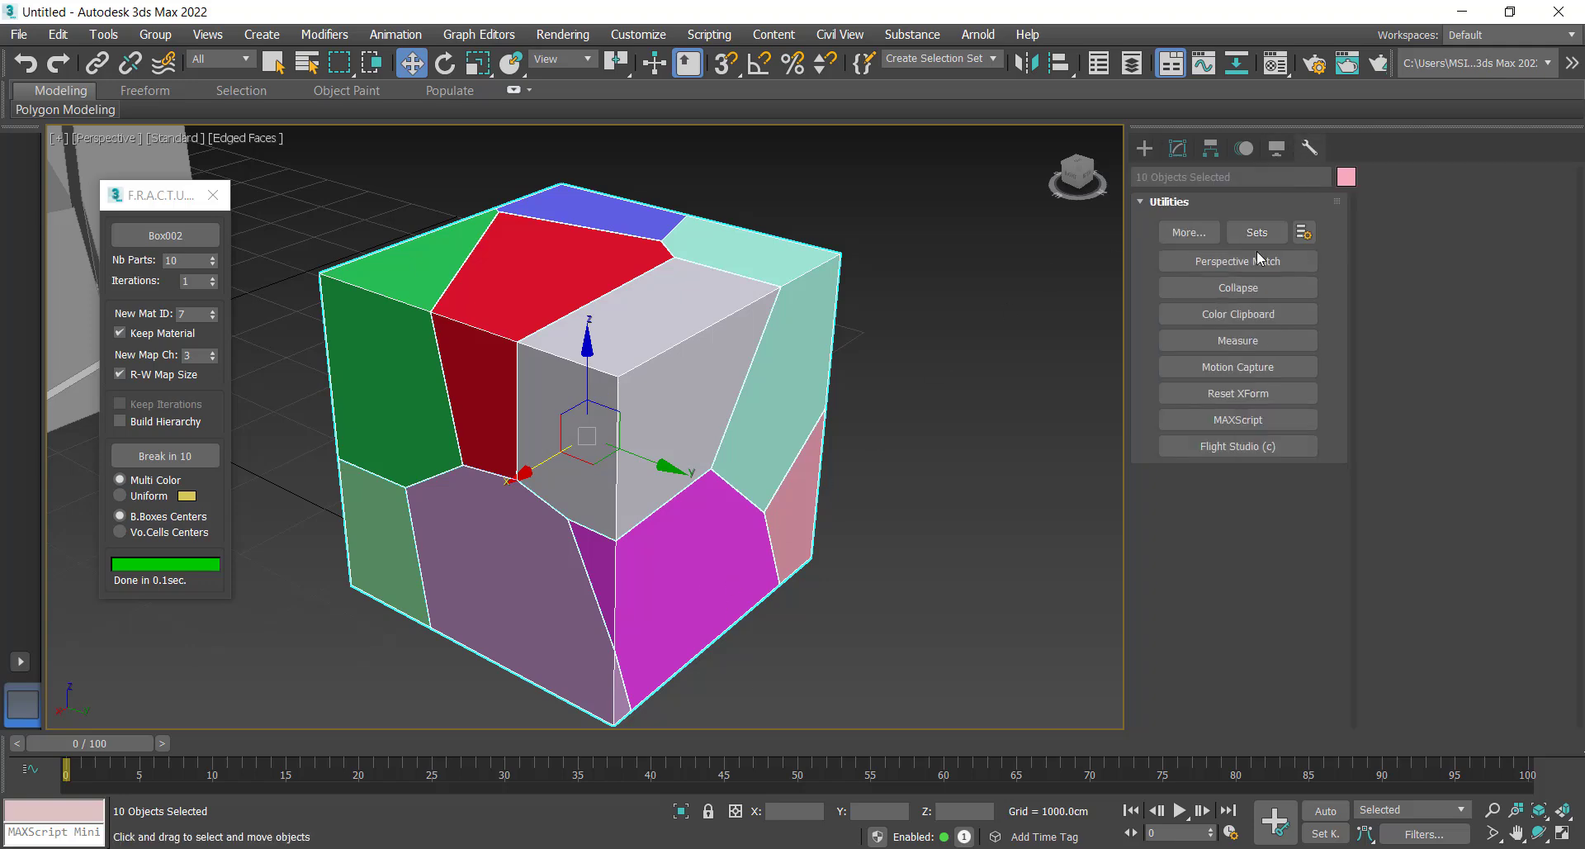
pyautogui.click(1238, 287)
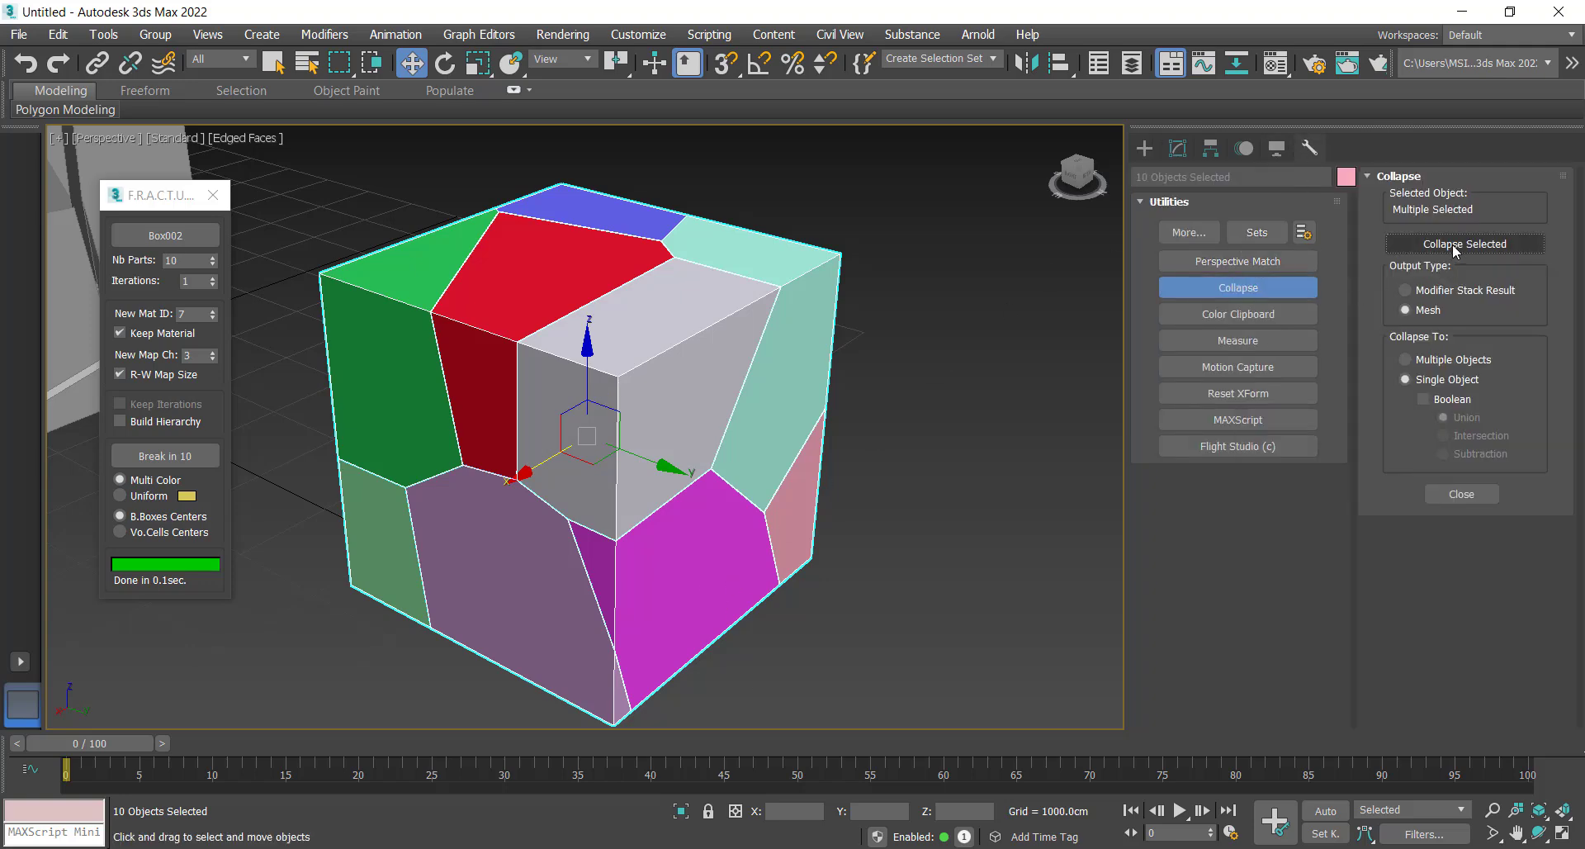
pyautogui.click(1456, 245)
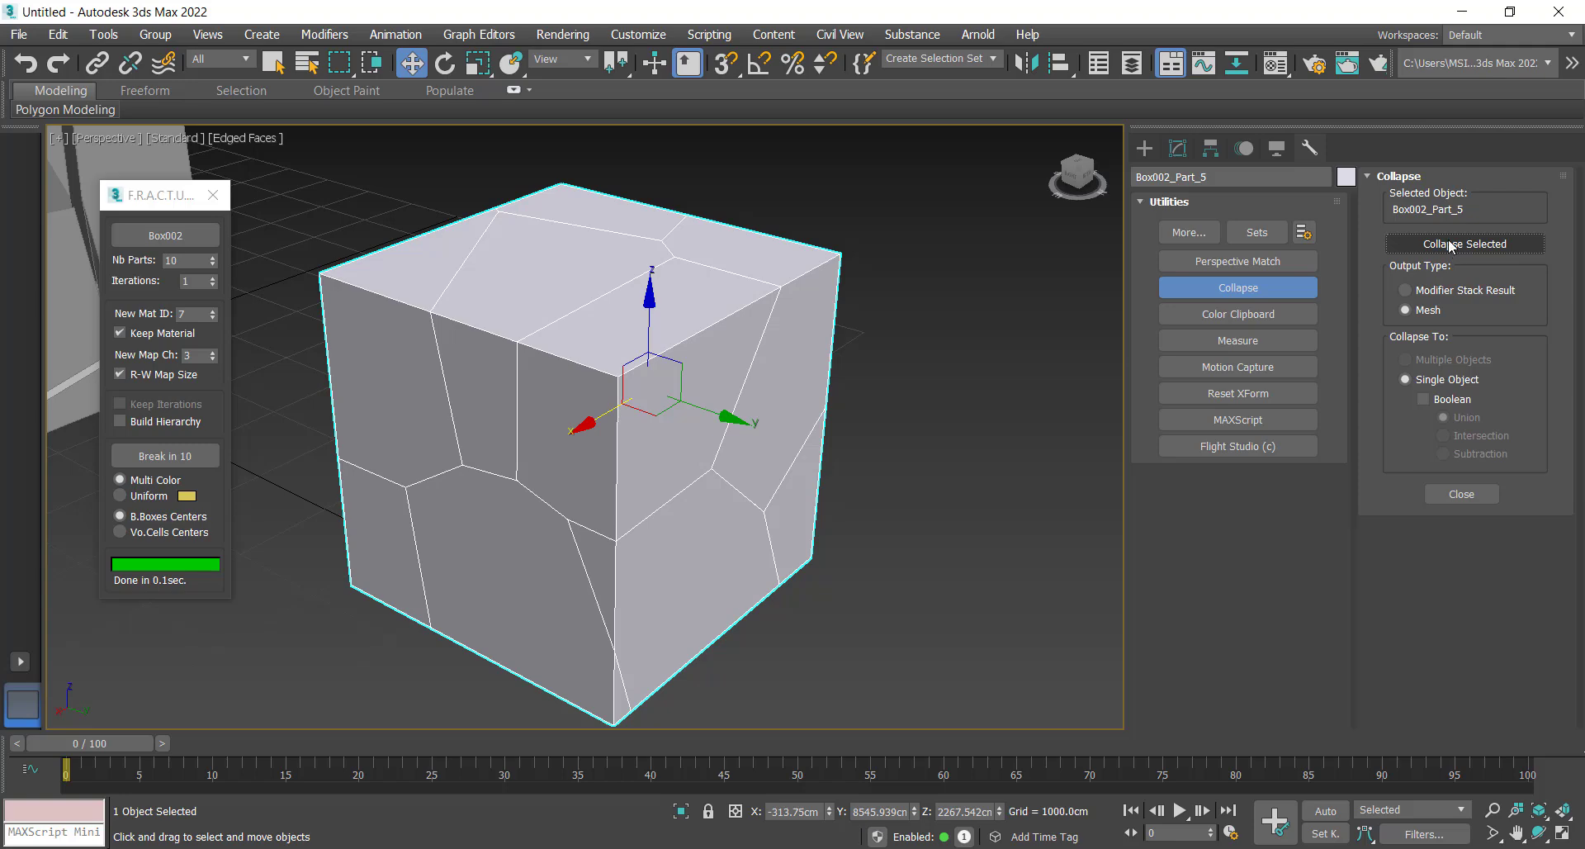
pyautogui.click(1022, 446)
pyautogui.moveTo(774, 428); pyautogui.dragTo(793, 416)
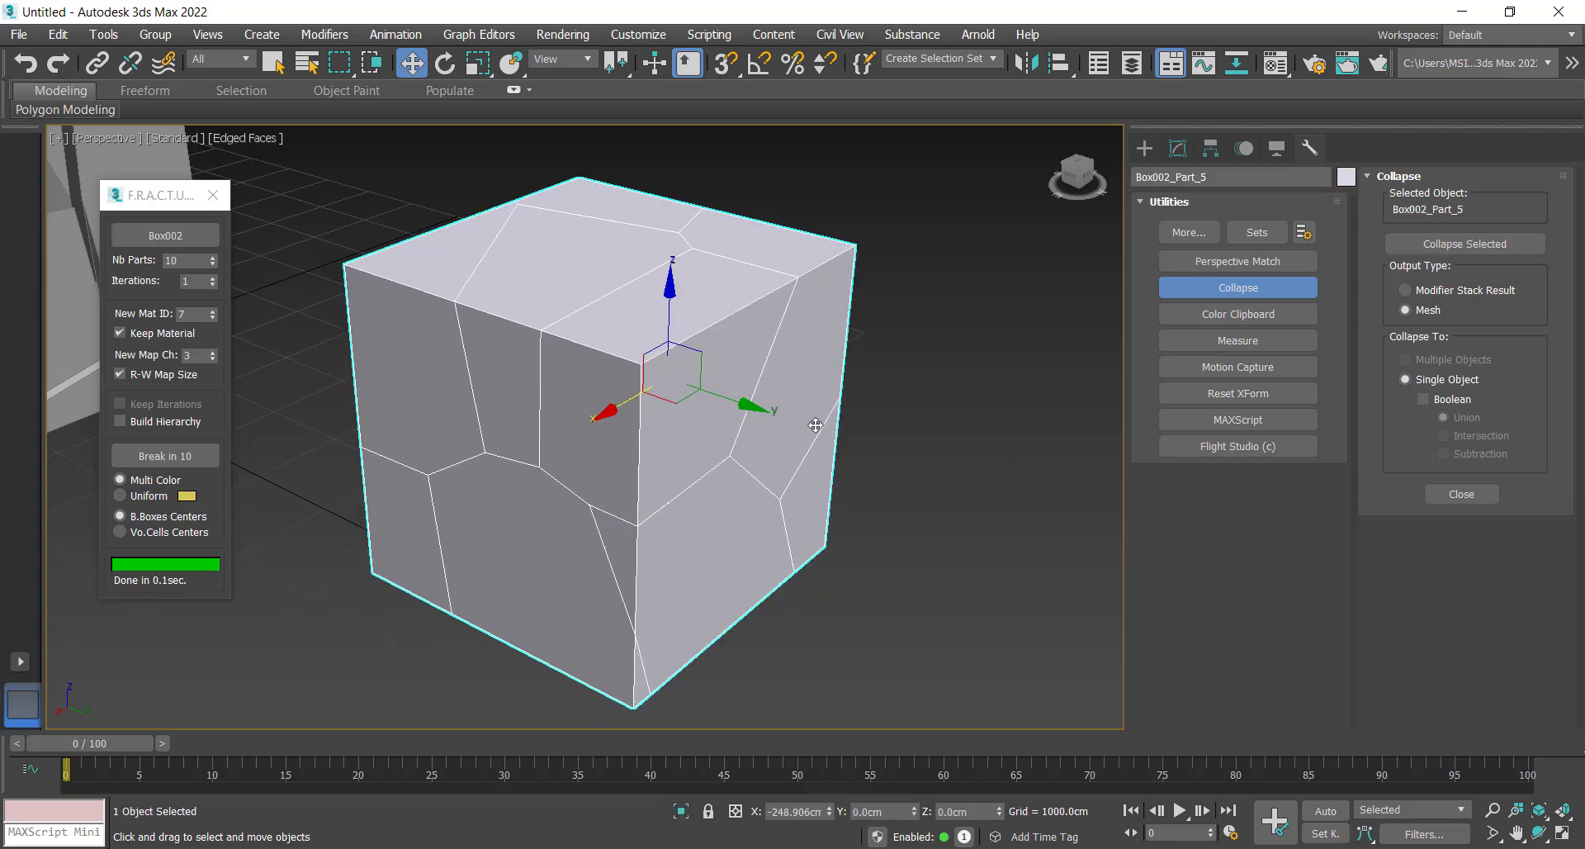
# Convert the collapsed cube to an Editable Poly
pyautogui.click(1177, 148)
pyautogui.rightClick(716, 276)
pyautogui.moveTo(825, 504)
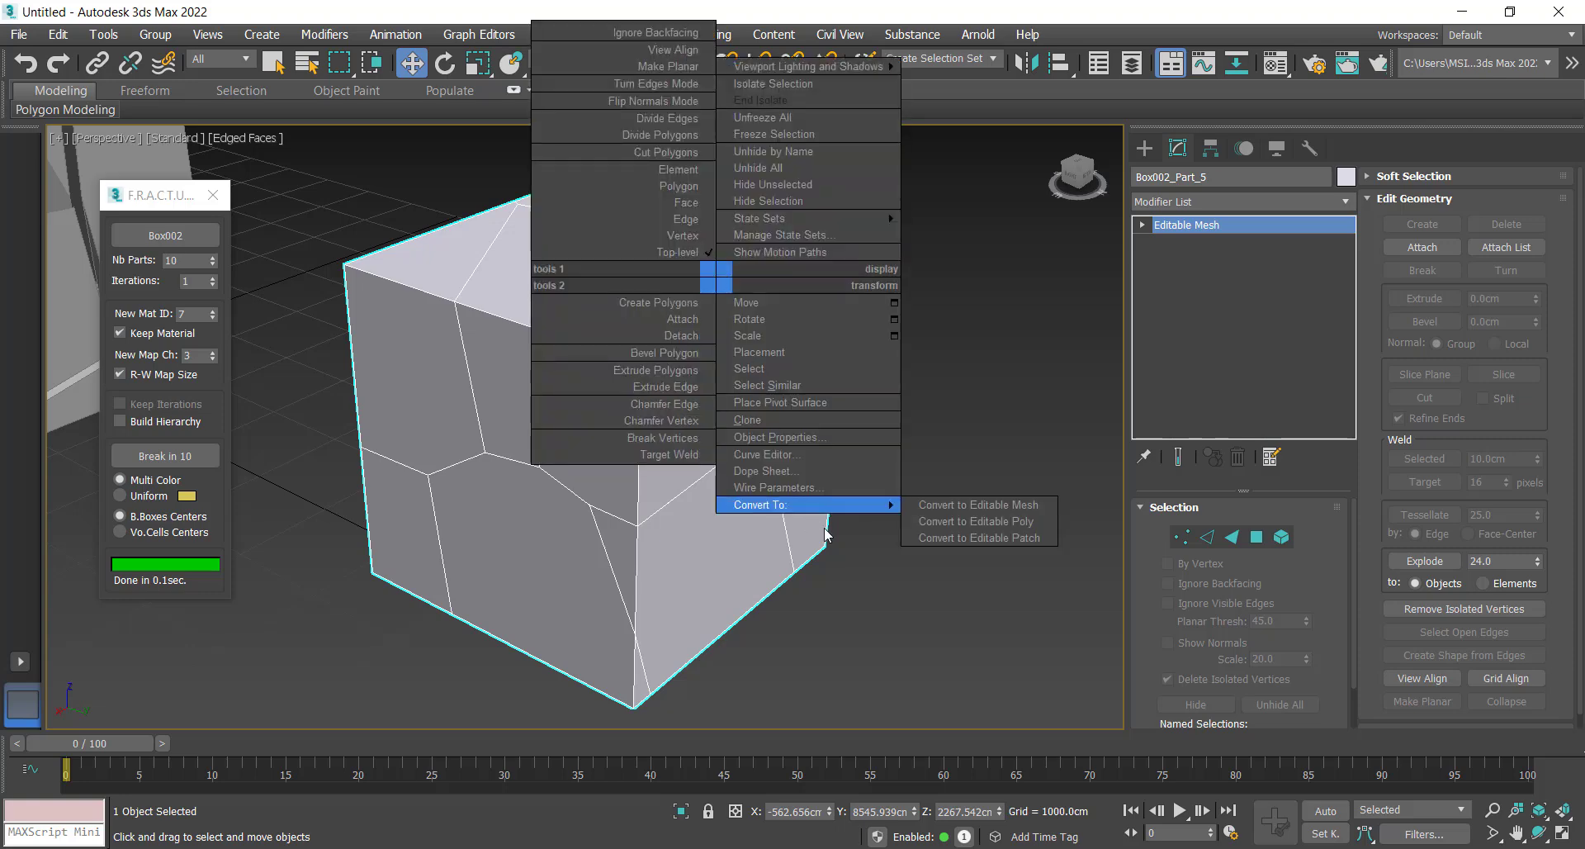
pyautogui.click(941, 521)
# Delete the element at the cube's lower front corner
pyautogui.press('5')
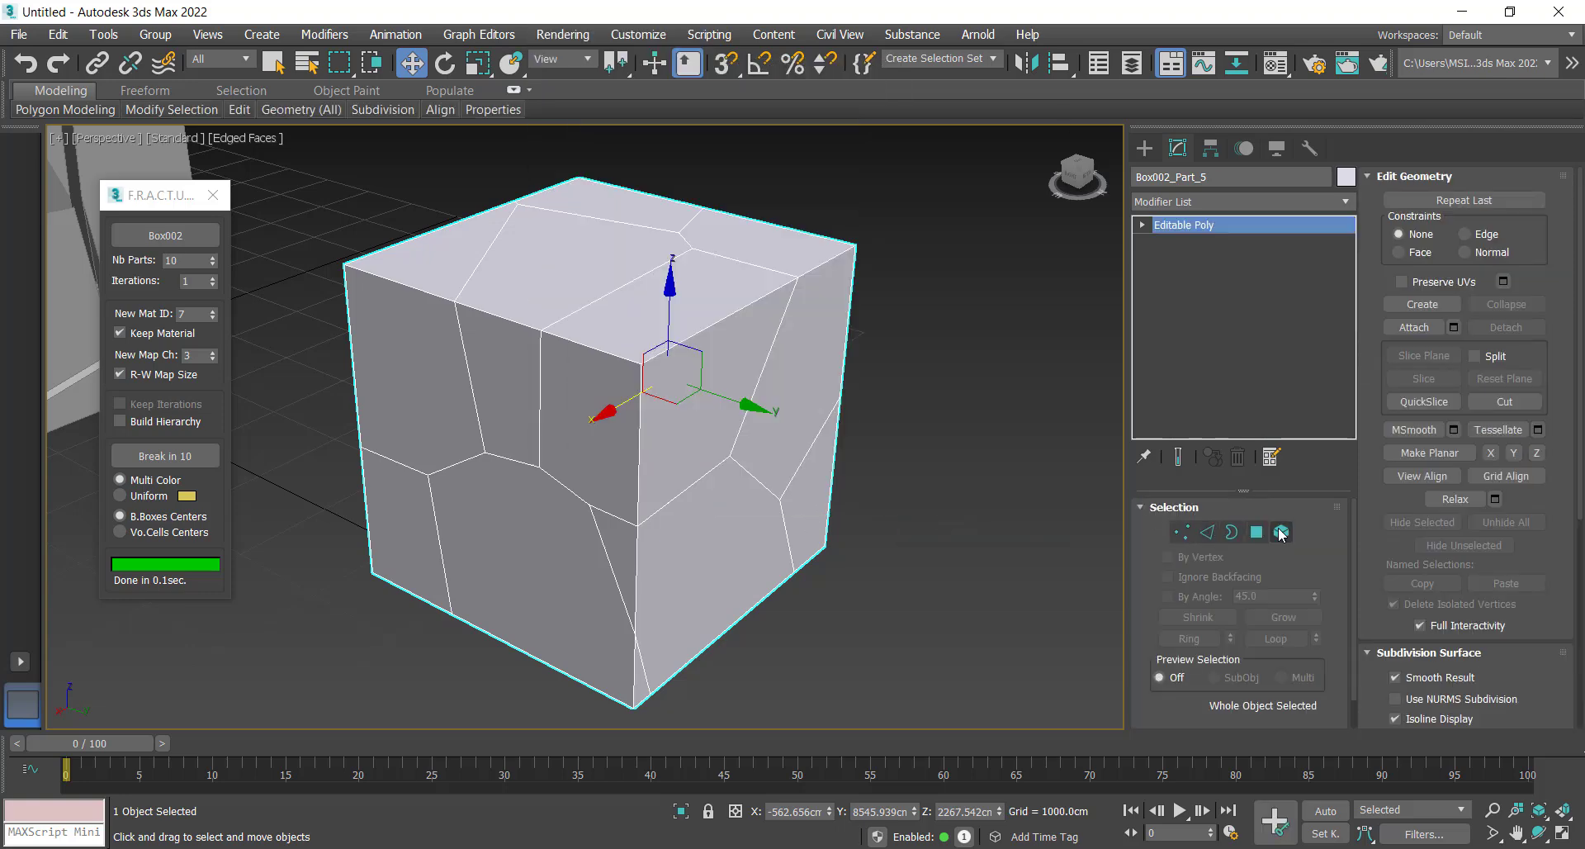
pyautogui.click(704, 556)
pyautogui.click(538, 606)
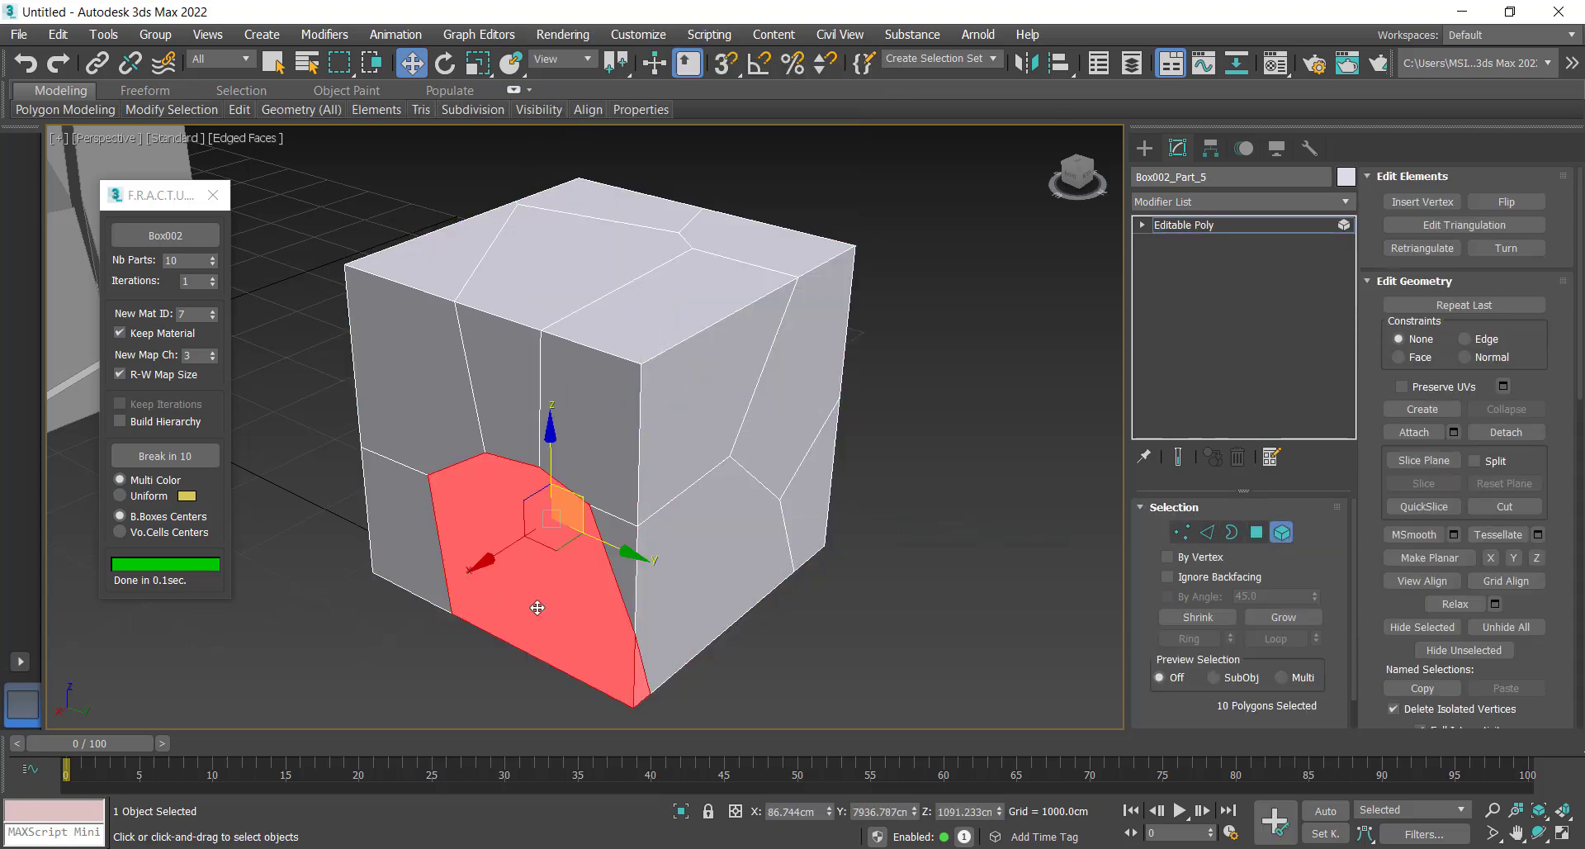
pyautogui.press('Delete')
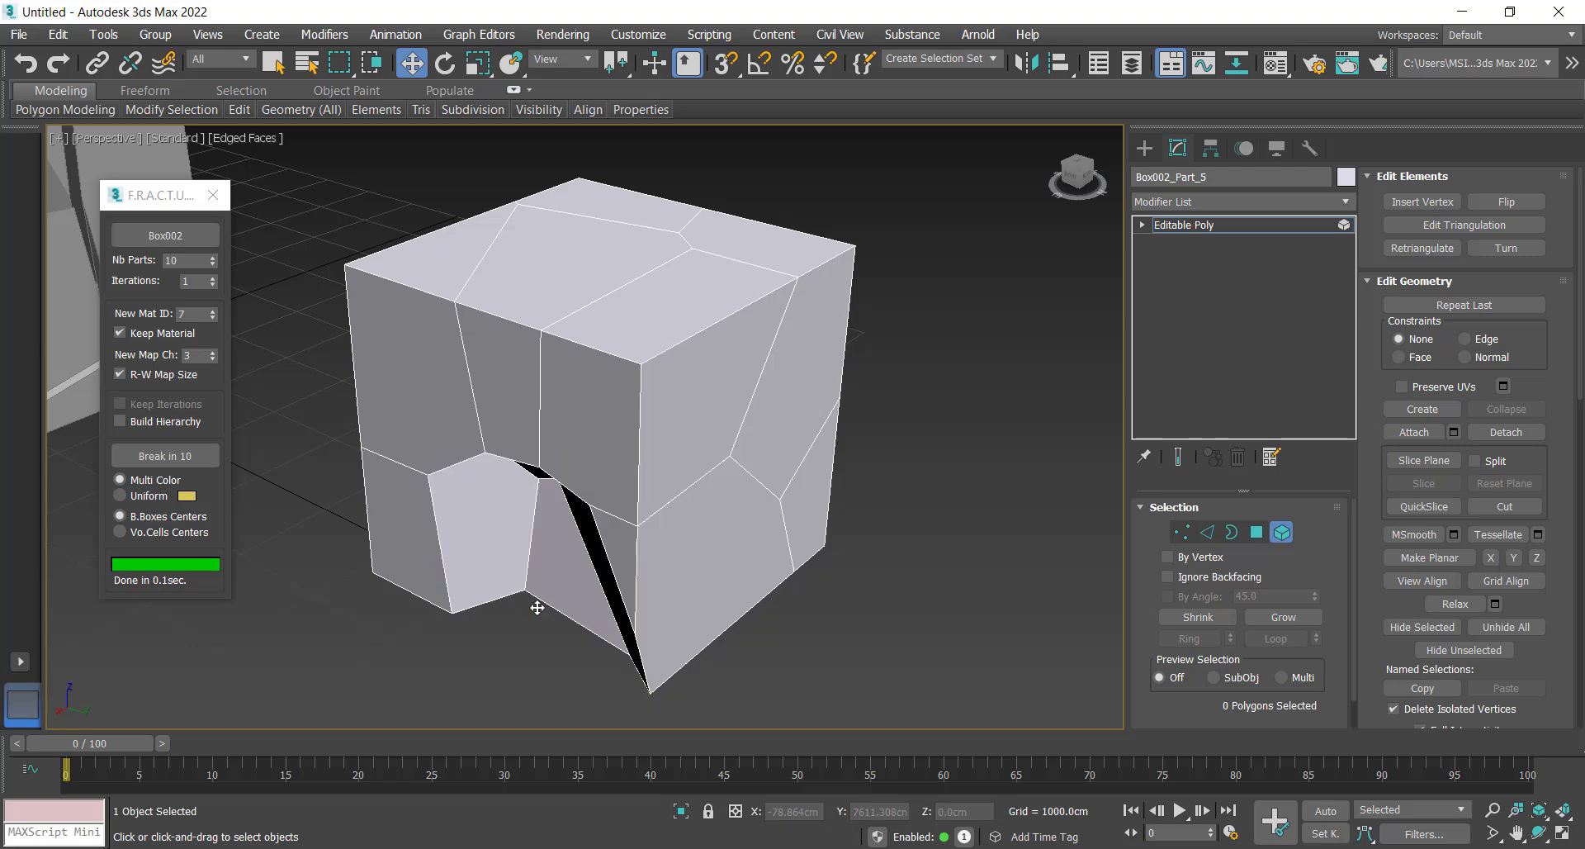
# Select all edges of the cube and create a linear shape from them
pyautogui.click(1210, 533)
pyautogui.hotkey('ctrl', 'a')
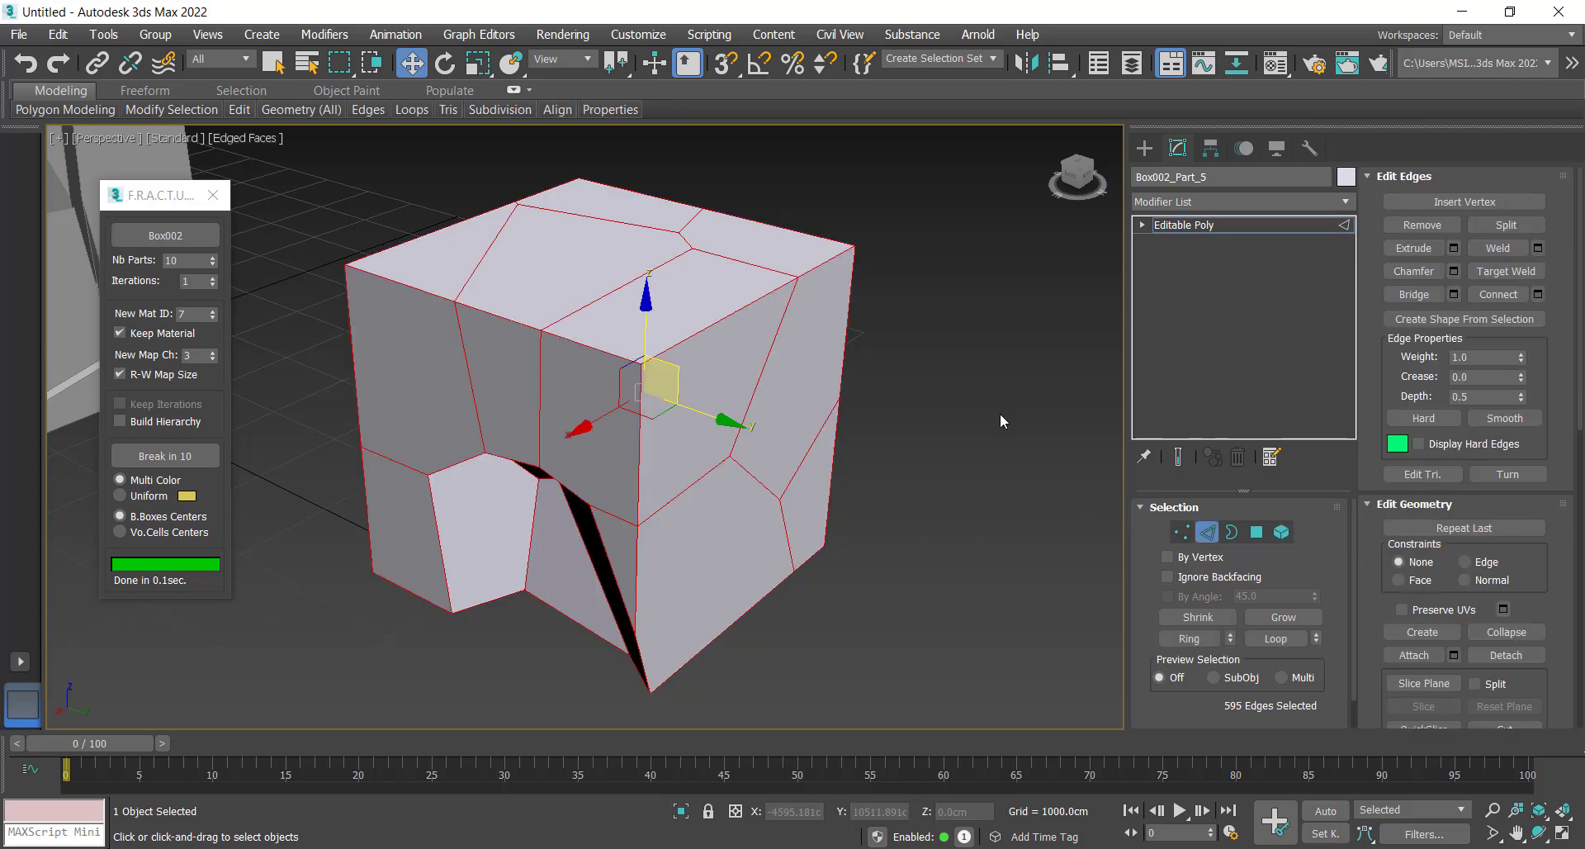
pyautogui.click(1463, 321)
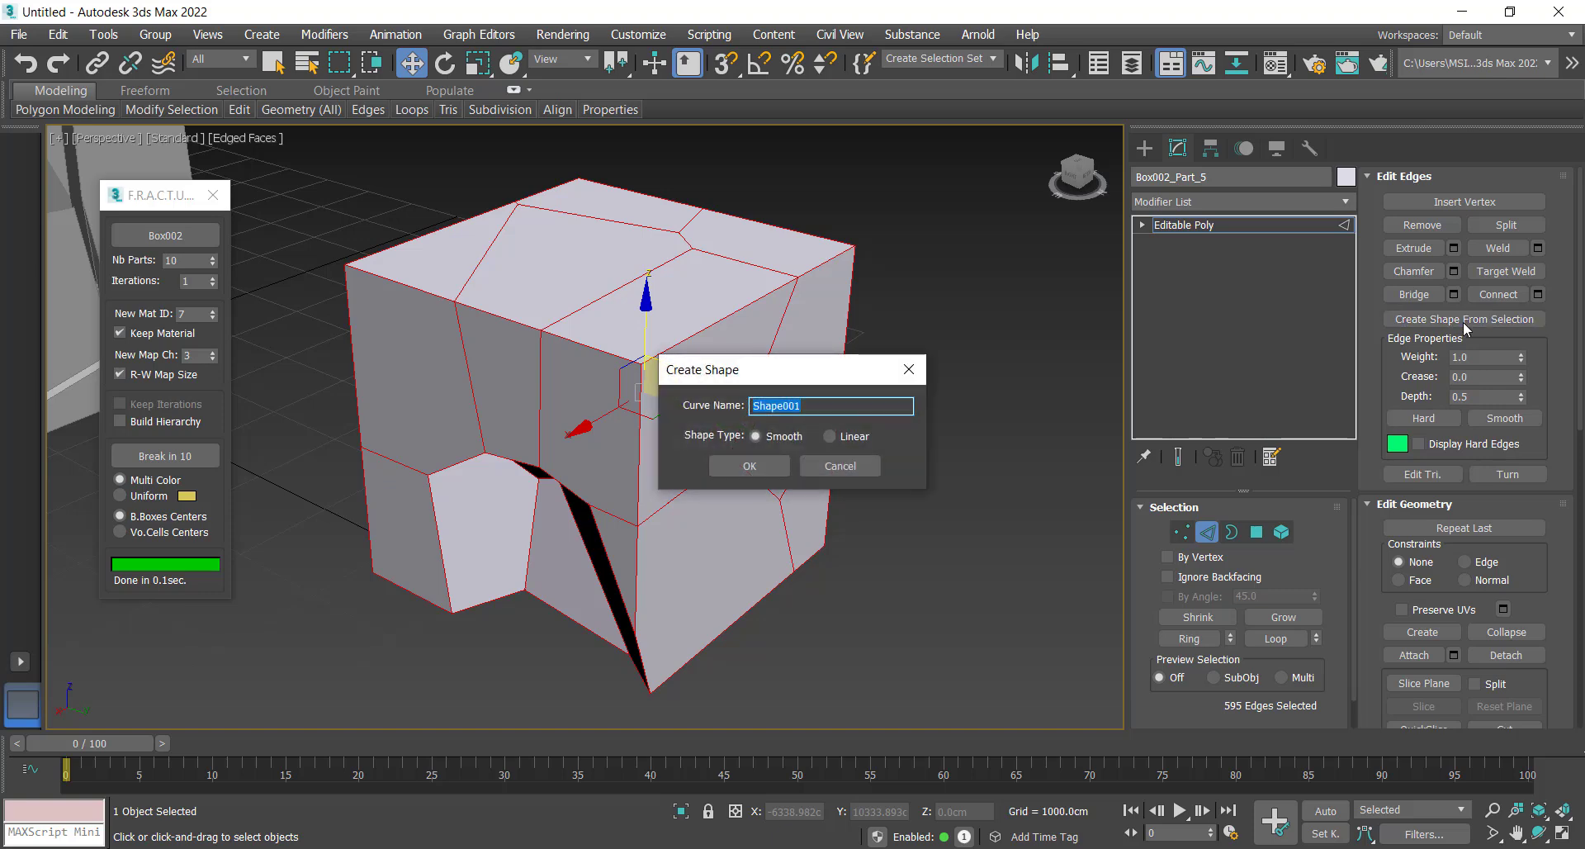
pyautogui.click(831, 436)
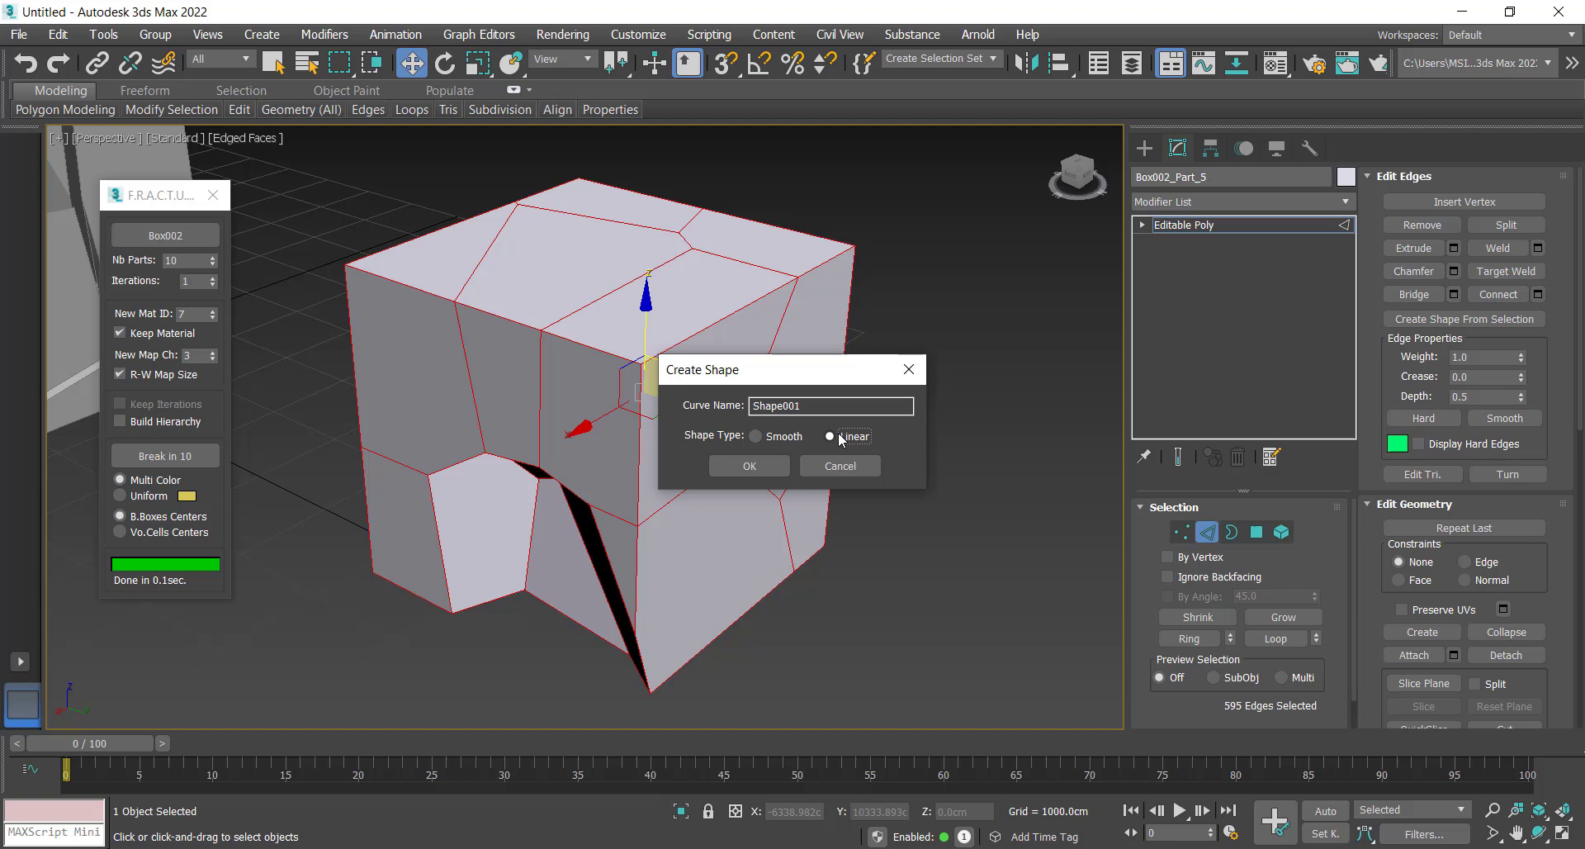
pyautogui.click(748, 466)
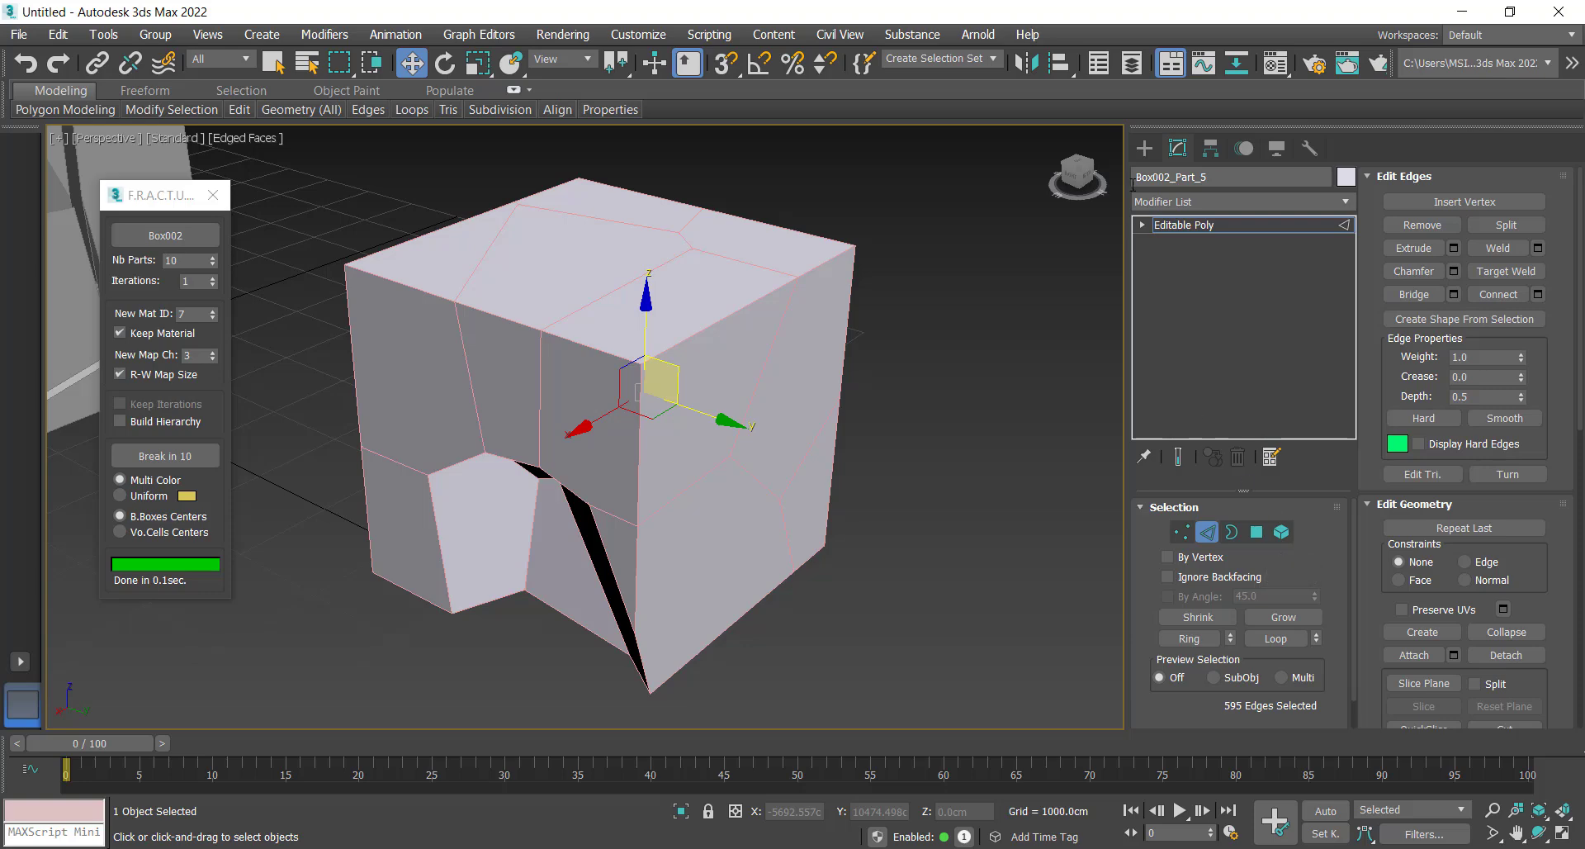
# Delete the upper front element and the small lower element behind the open corner from the cube
pyautogui.click(1281, 533)
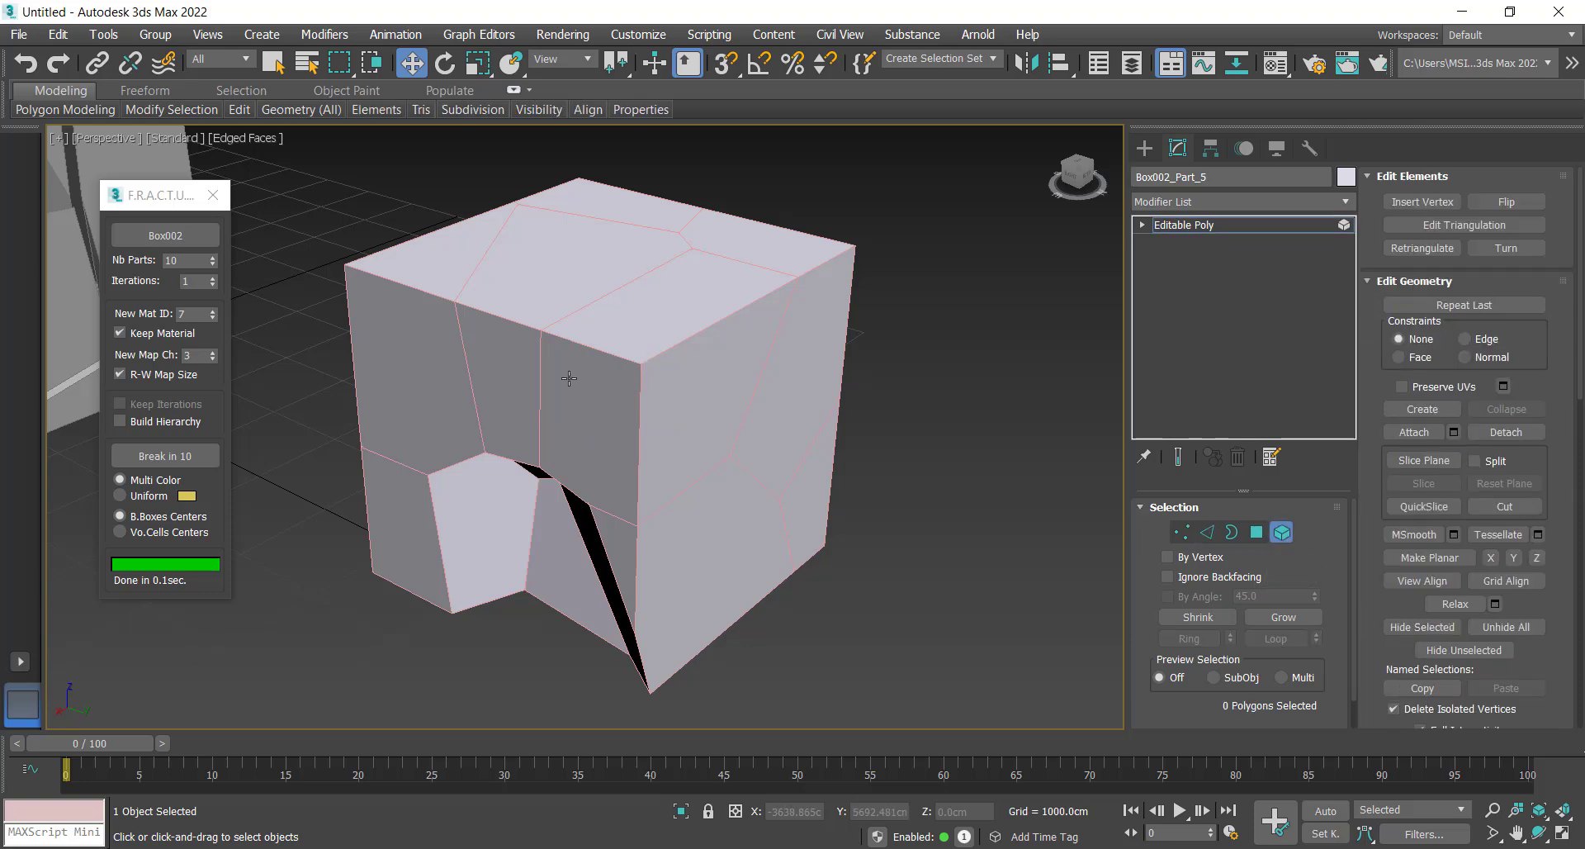
pyautogui.click(520, 369)
pyautogui.press('Delete')
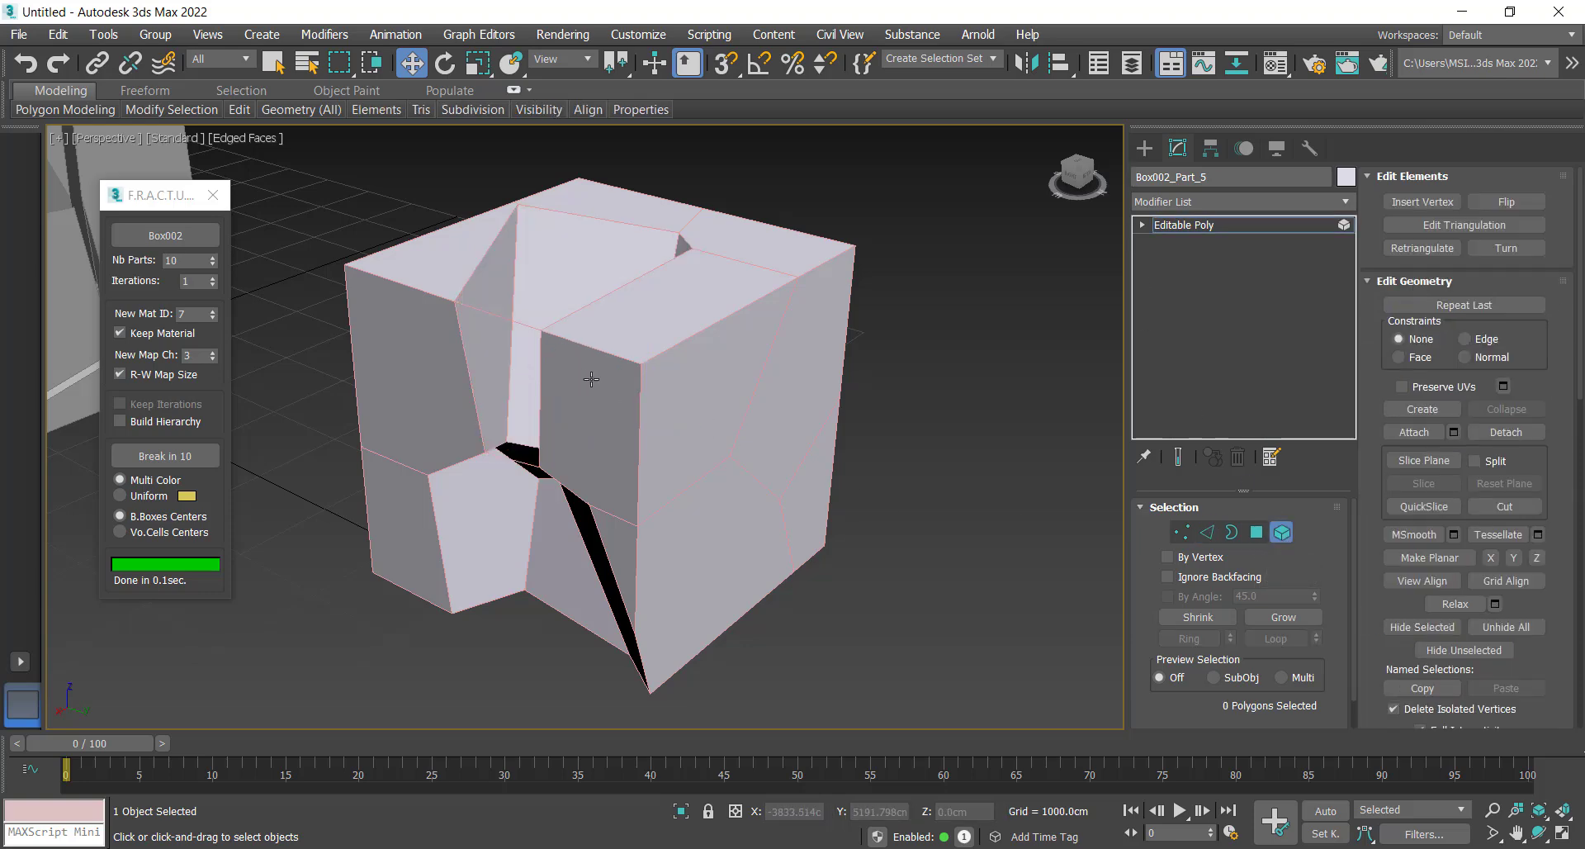
pyautogui.click(552, 561)
pyautogui.press('Delete')
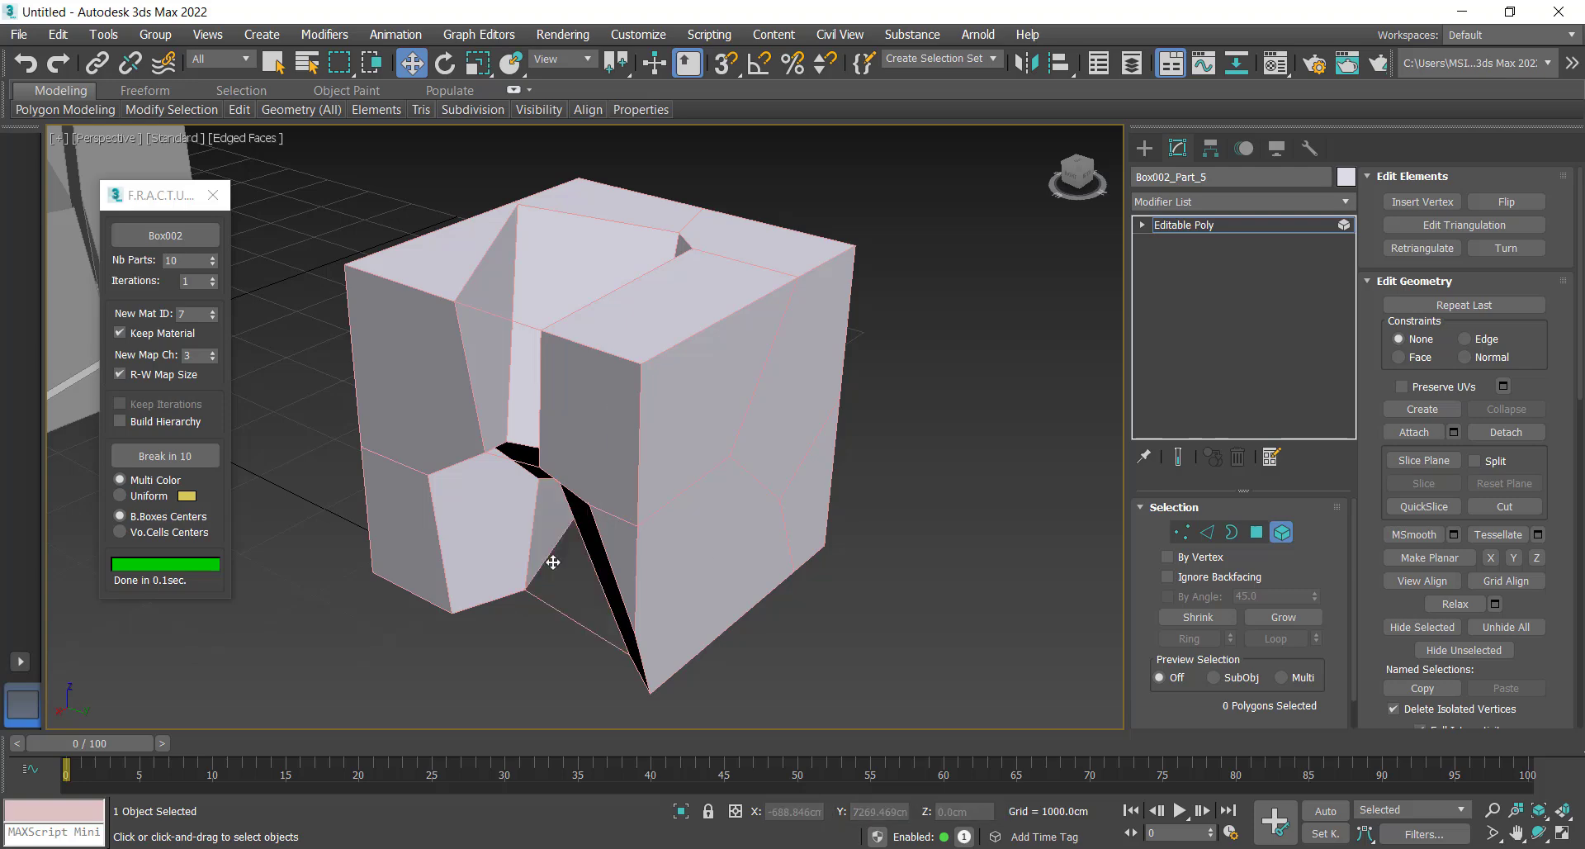
pyautogui.keyDown('alt'); pyautogui.moveTo(641, 577); pyautogui.dragTo(701, 568, button='middle'); pyautogui.keyUp('alt')
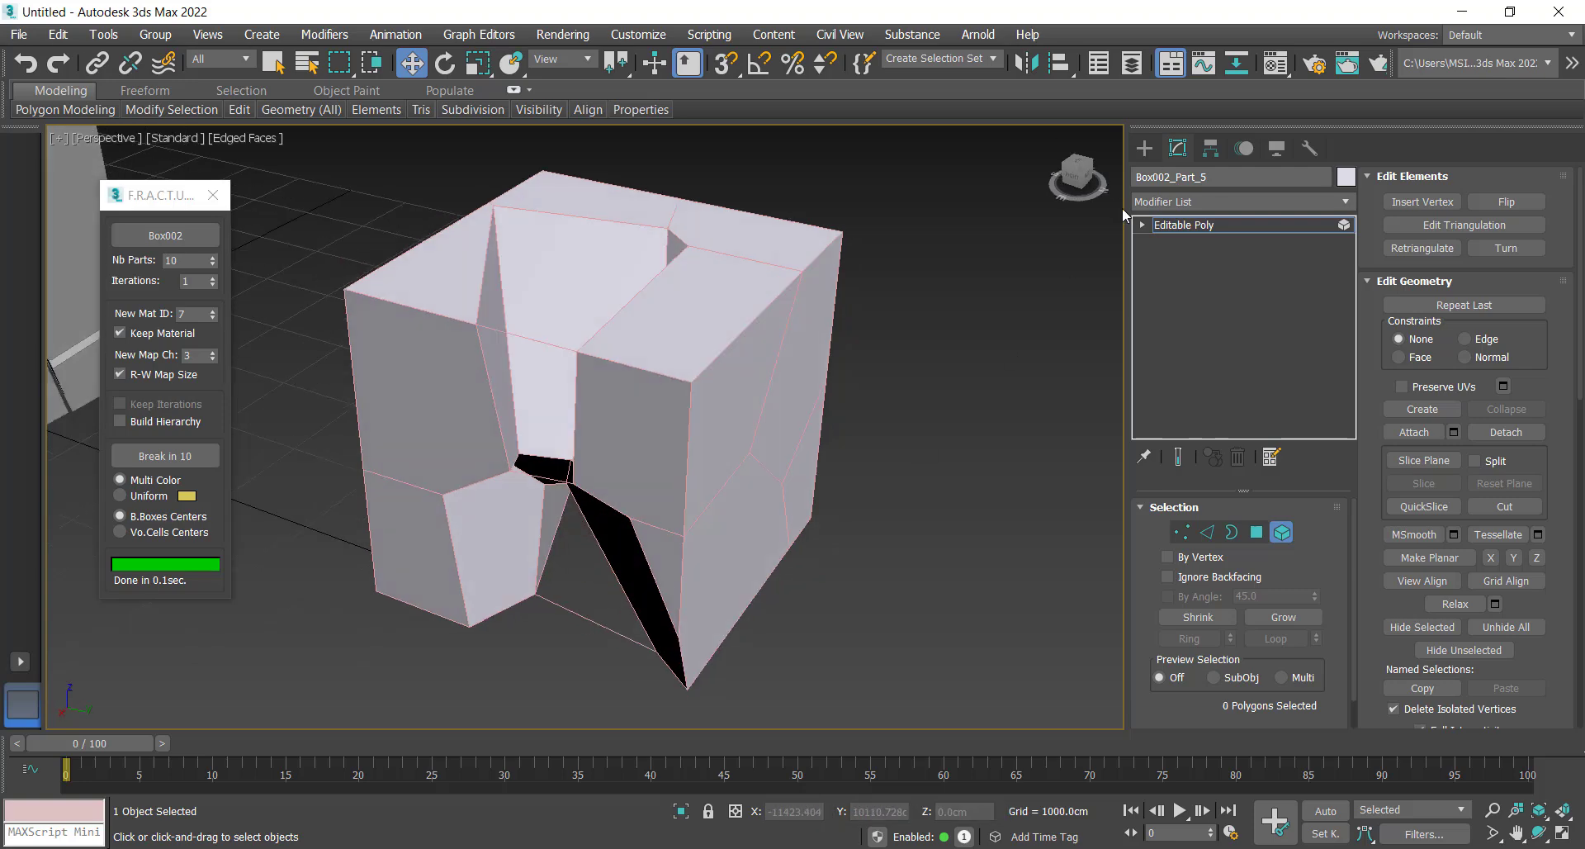
# Make the extracted edge shape visible in both renderer and viewport, with a radial thickness of 55 cm
pyautogui.click(1144, 148)
pyautogui.click(895, 484)
pyautogui.keyDown('alt'); pyautogui.moveTo(895, 484); pyautogui.dragTo(1032, 150, button='middle'); pyautogui.keyUp('alt')
pyautogui.click(1177, 148)
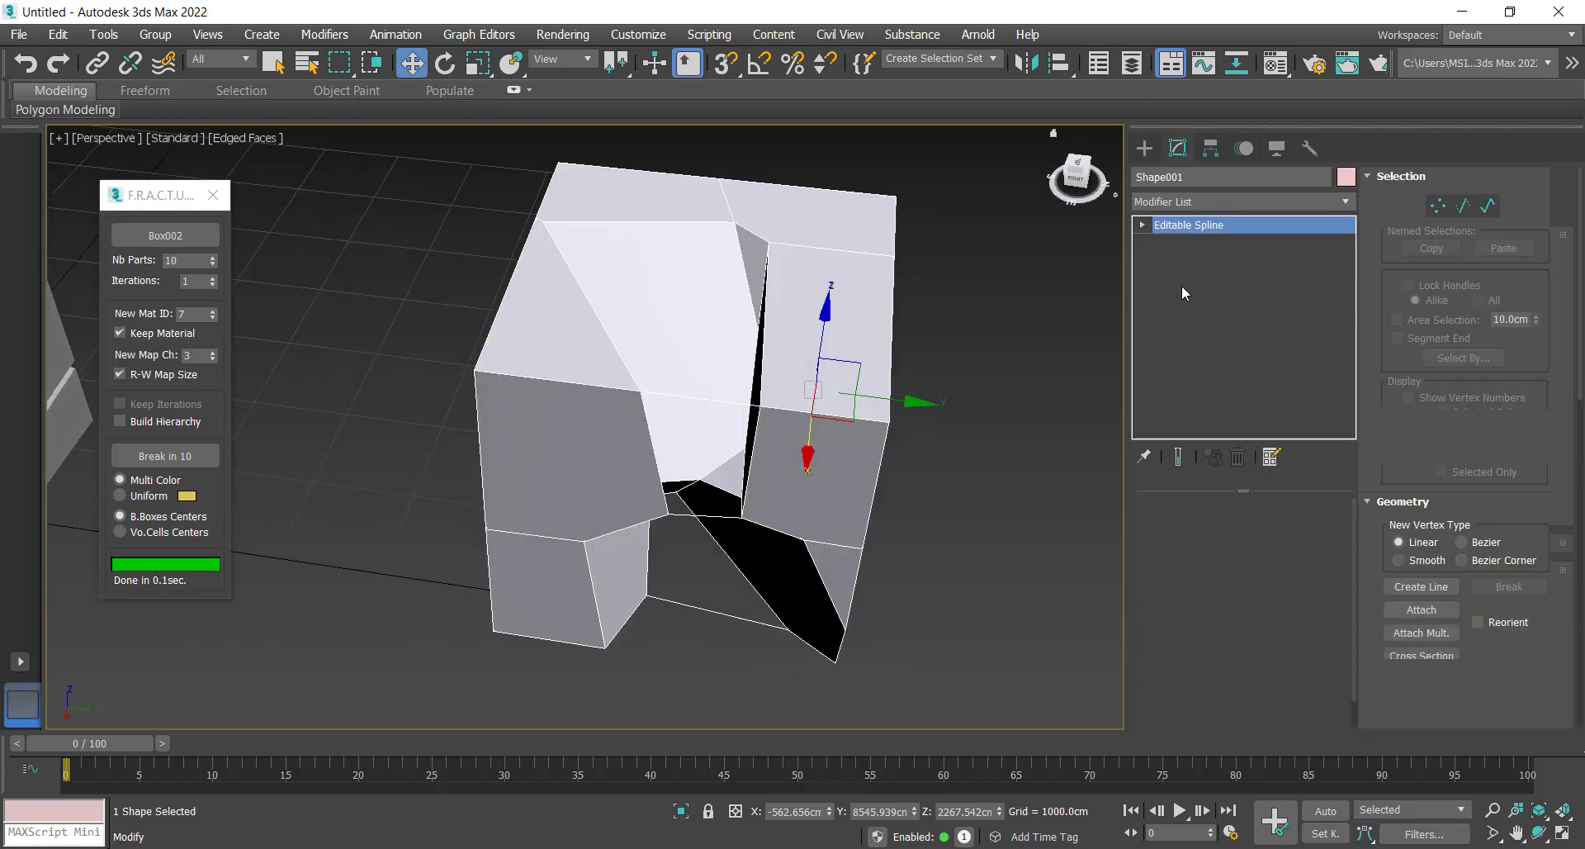
pyautogui.click(1189, 505)
pyautogui.scroll(3, 1189, 505)
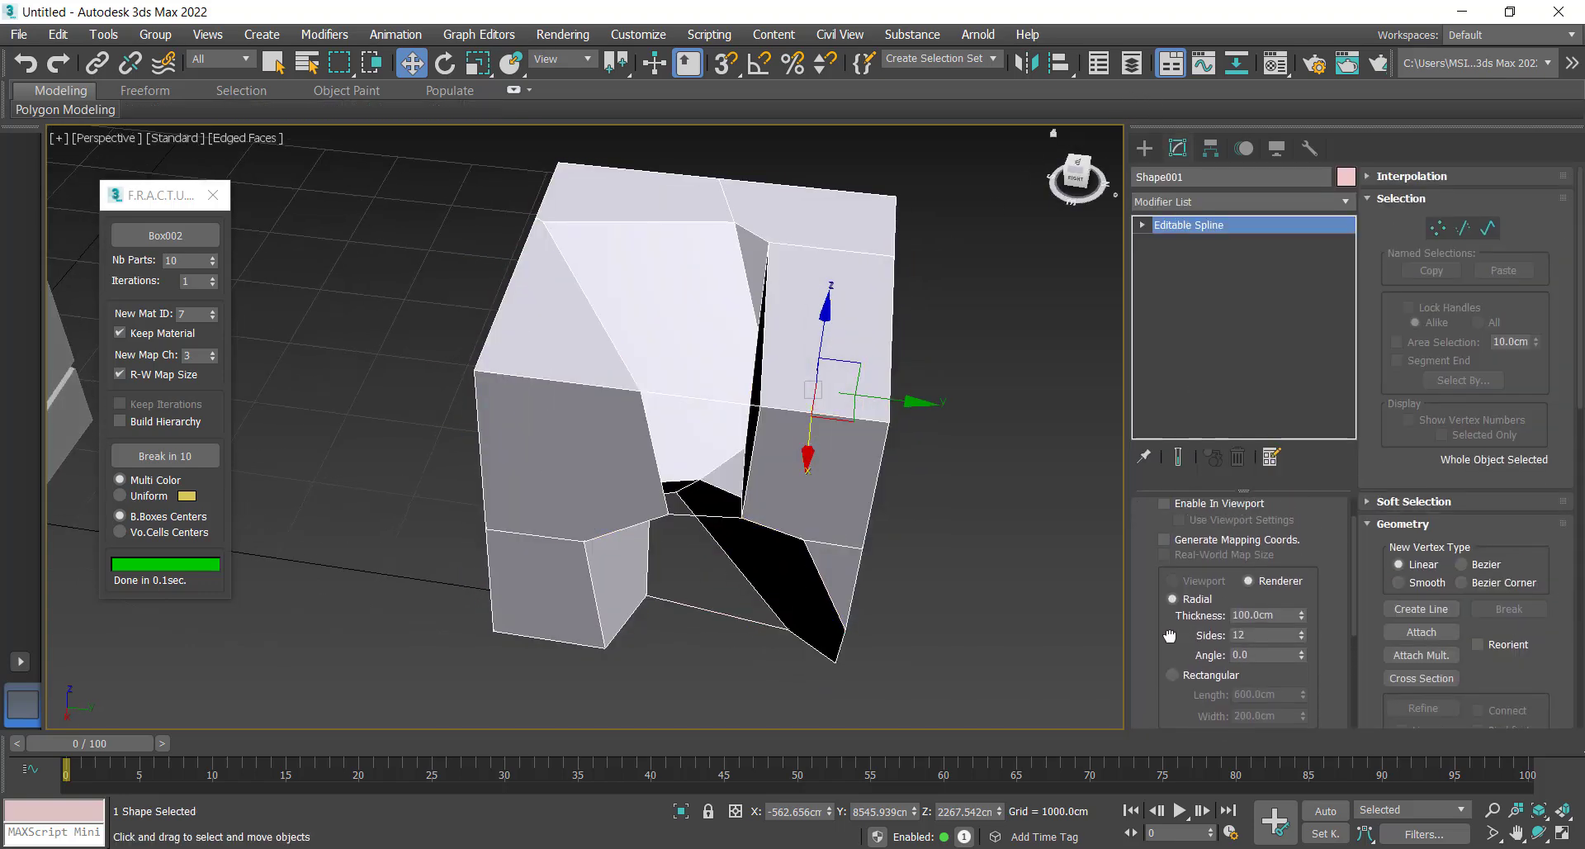
pyautogui.click(1163, 529)
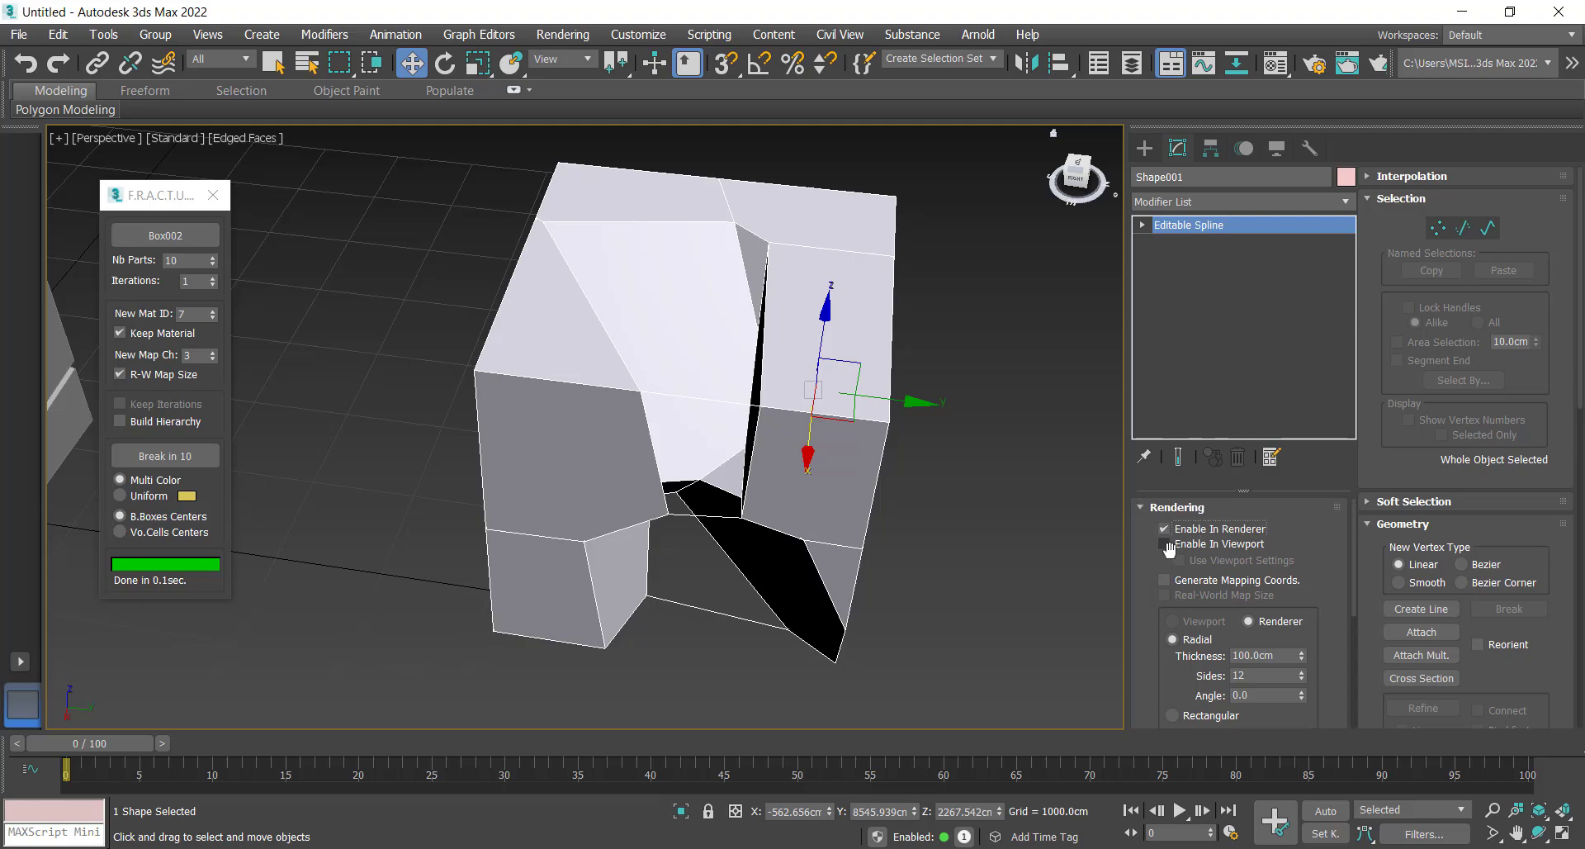
pyautogui.click(1164, 544)
pyautogui.keyDown('alt'); pyautogui.moveTo(962, 590); pyautogui.dragTo(889, 576, button='middle'); pyautogui.keyUp('alt')
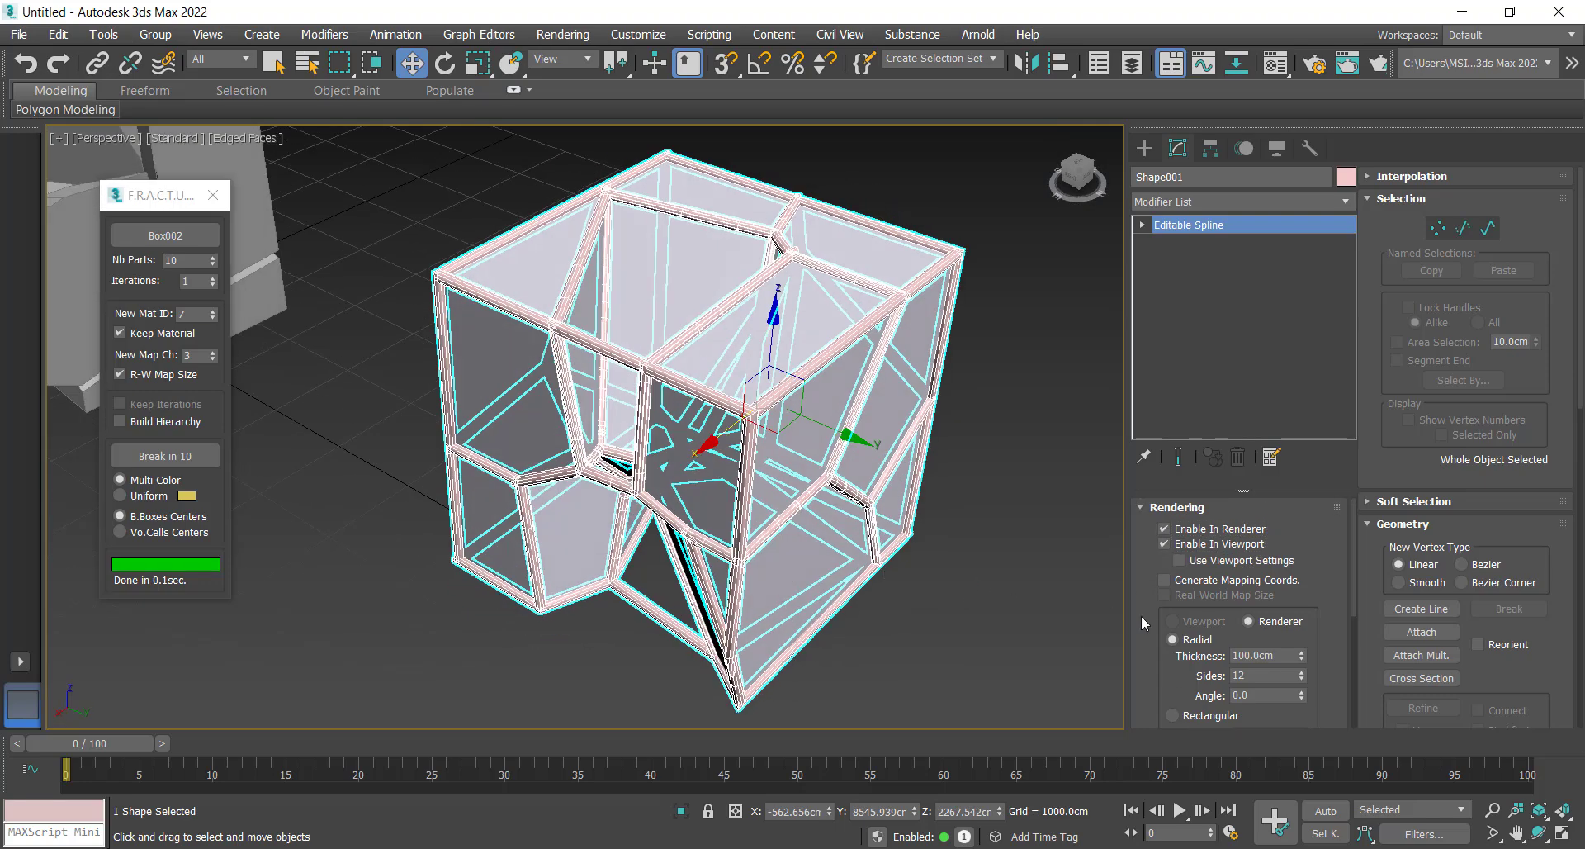
pyautogui.moveTo(1303, 657); pyautogui.dragTo(1303, 693)
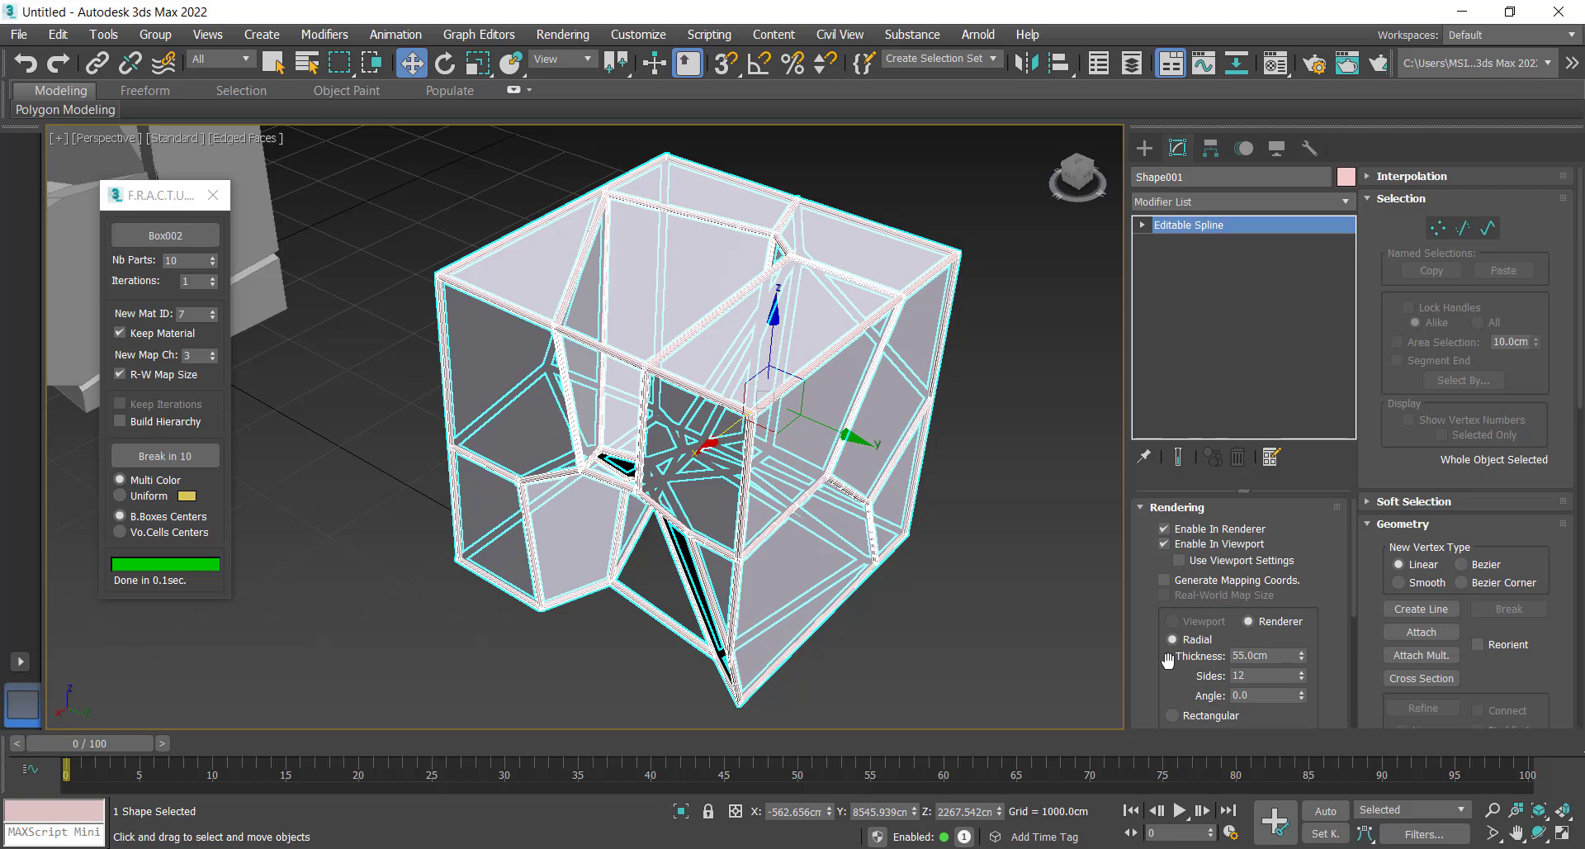
pyautogui.hotkey('ctrl', 'd')
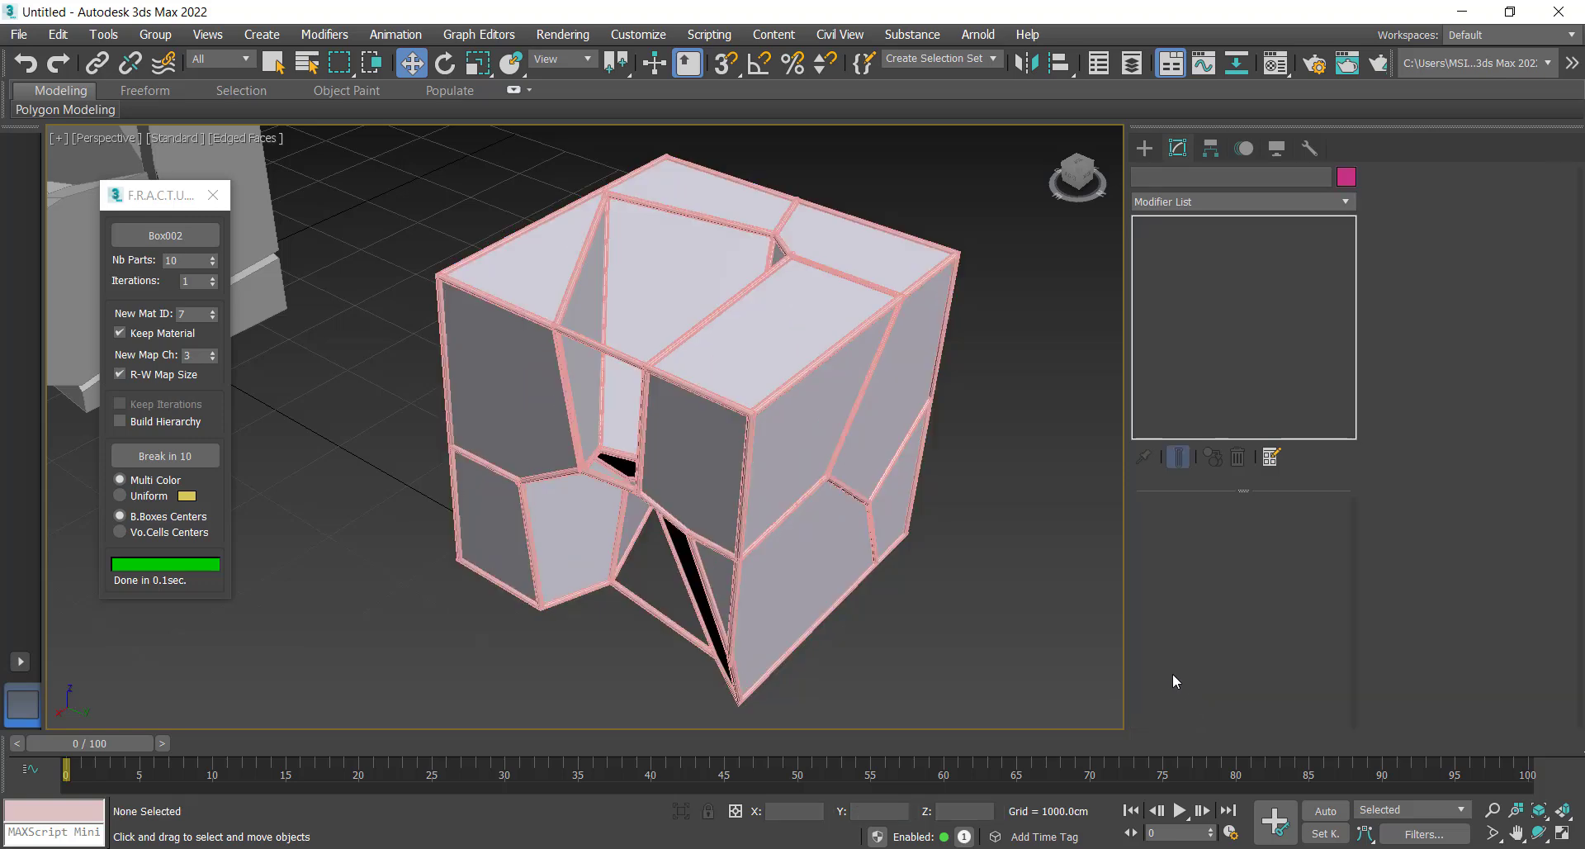
# Switch the edge shape to a rectangular profile with length 60 cm and width 54 cm
pyautogui.click(716, 317)
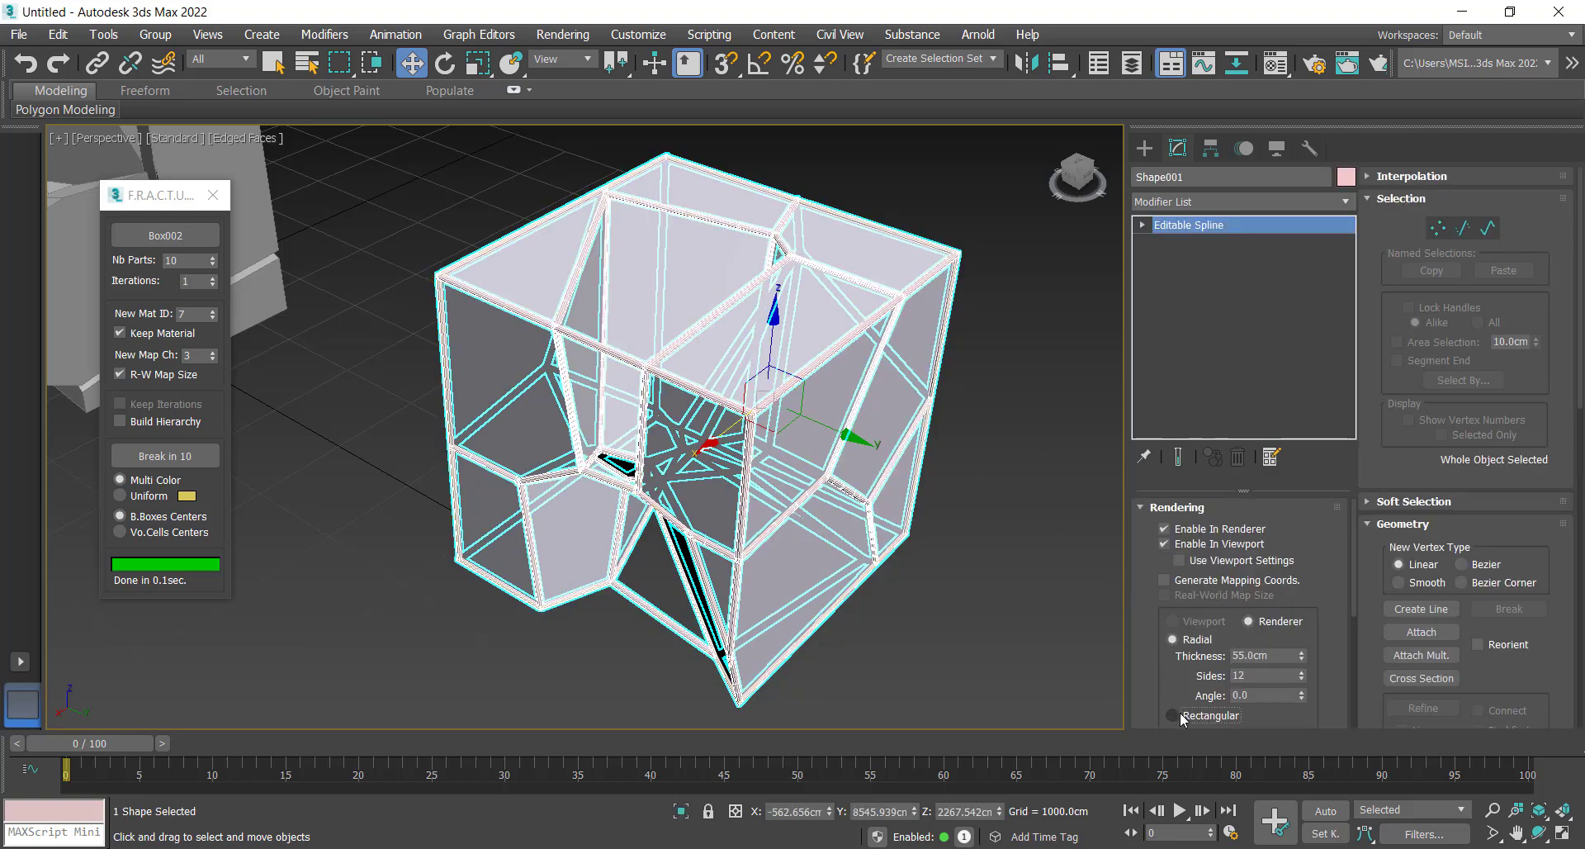
pyautogui.click(1182, 717)
pyautogui.moveTo(1154, 684); pyautogui.dragTo(1164, 491)
pyautogui.moveTo(1302, 555); pyautogui.dragTo(1298, 623)
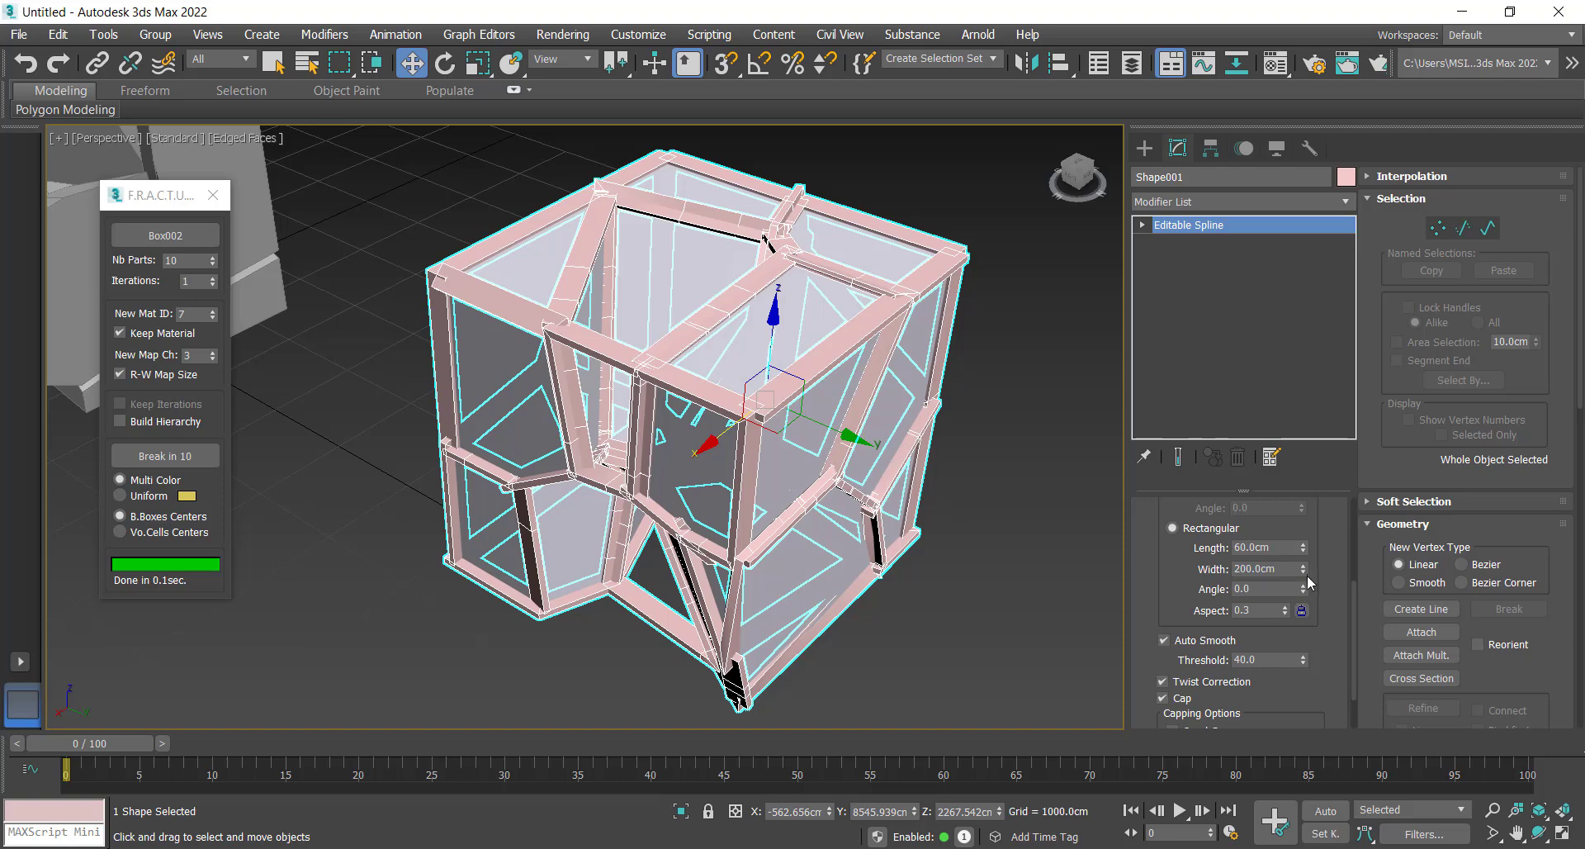
pyautogui.moveTo(1303, 569); pyautogui.dragTo(1300, 627)
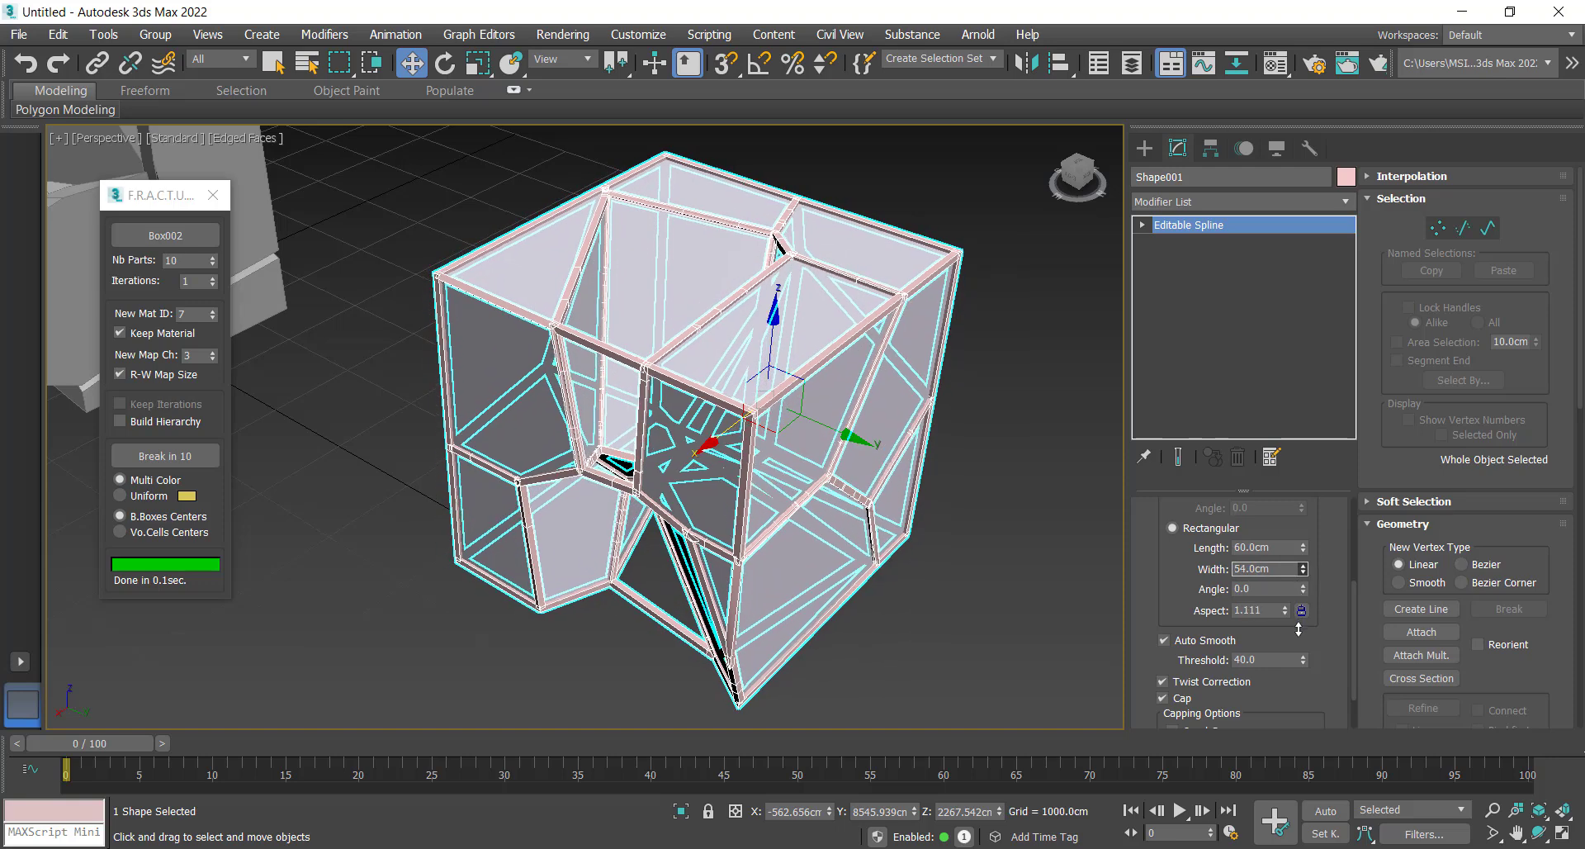
# Assign a gray object color to the edge shape and deselect it
pyautogui.click(1345, 176)
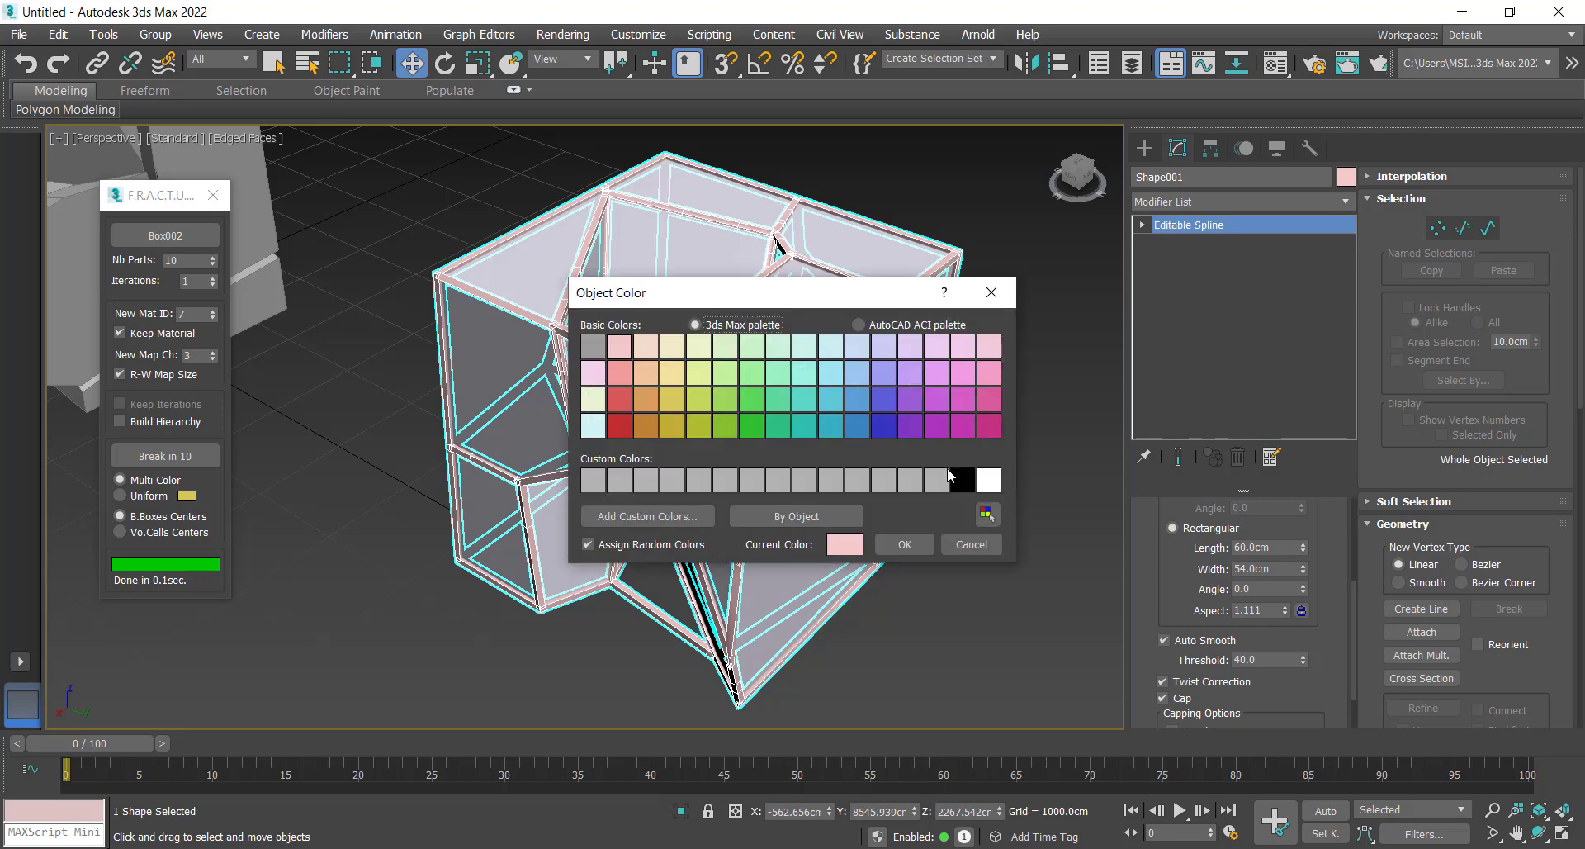
pyautogui.click(916, 543)
pyautogui.click(979, 624)
pyautogui.keyDown('alt'); pyautogui.moveTo(1014, 602); pyautogui.dragTo(865, 621, button='middle'); pyautogui.keyUp('alt')
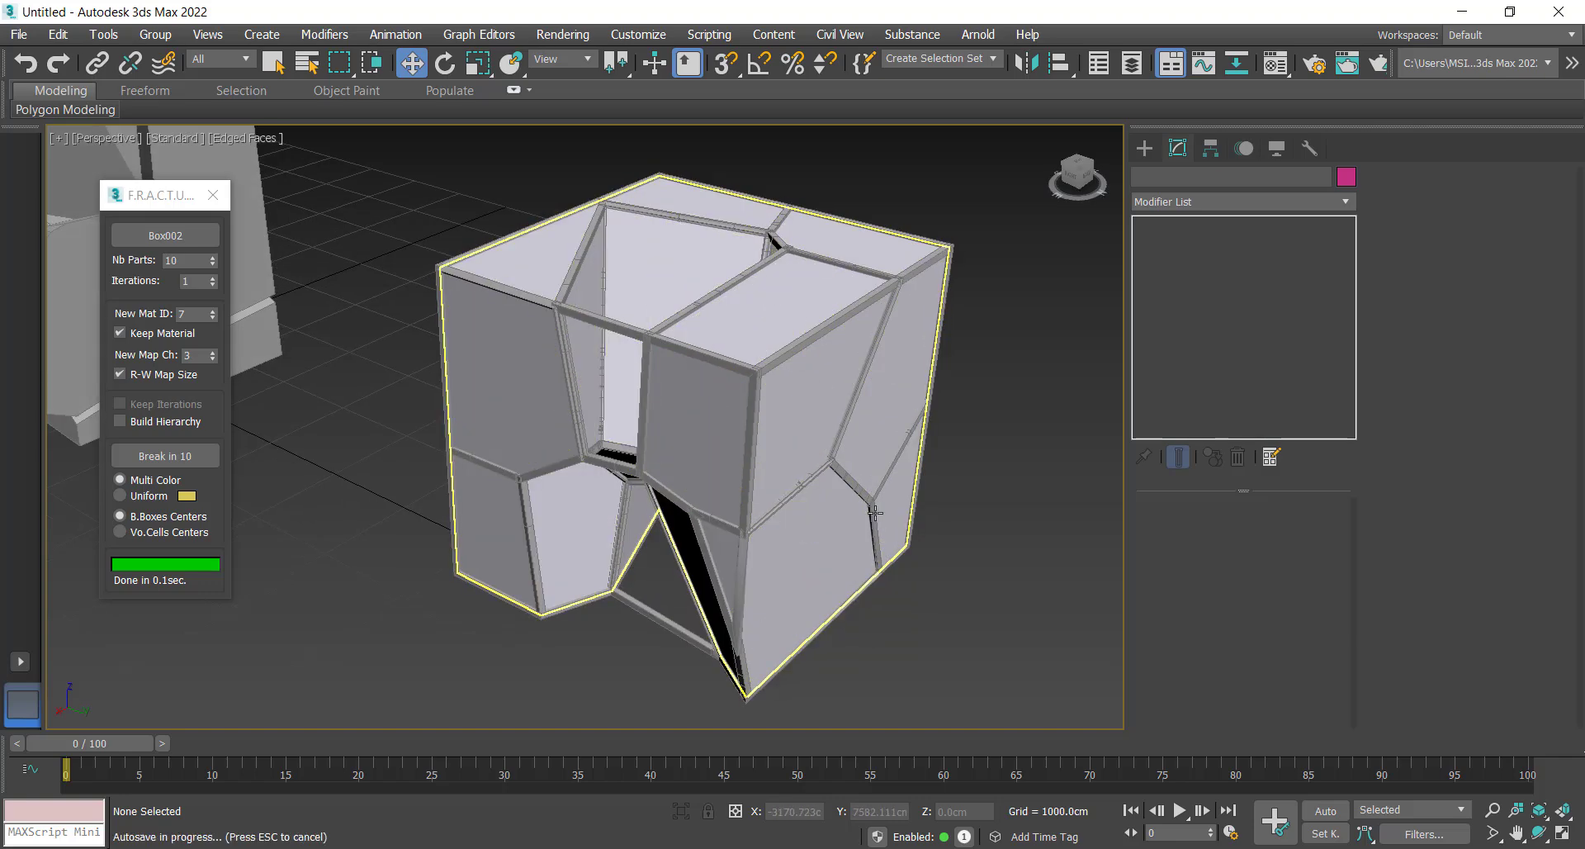
# Clone the edge lattice as one independent copy, placed about 4779 cm along Y beside the paneled cube
pyautogui.scroll(-4, 821, 438)
pyautogui.moveTo(965, 540); pyautogui.dragTo(813, 570, button='middle')
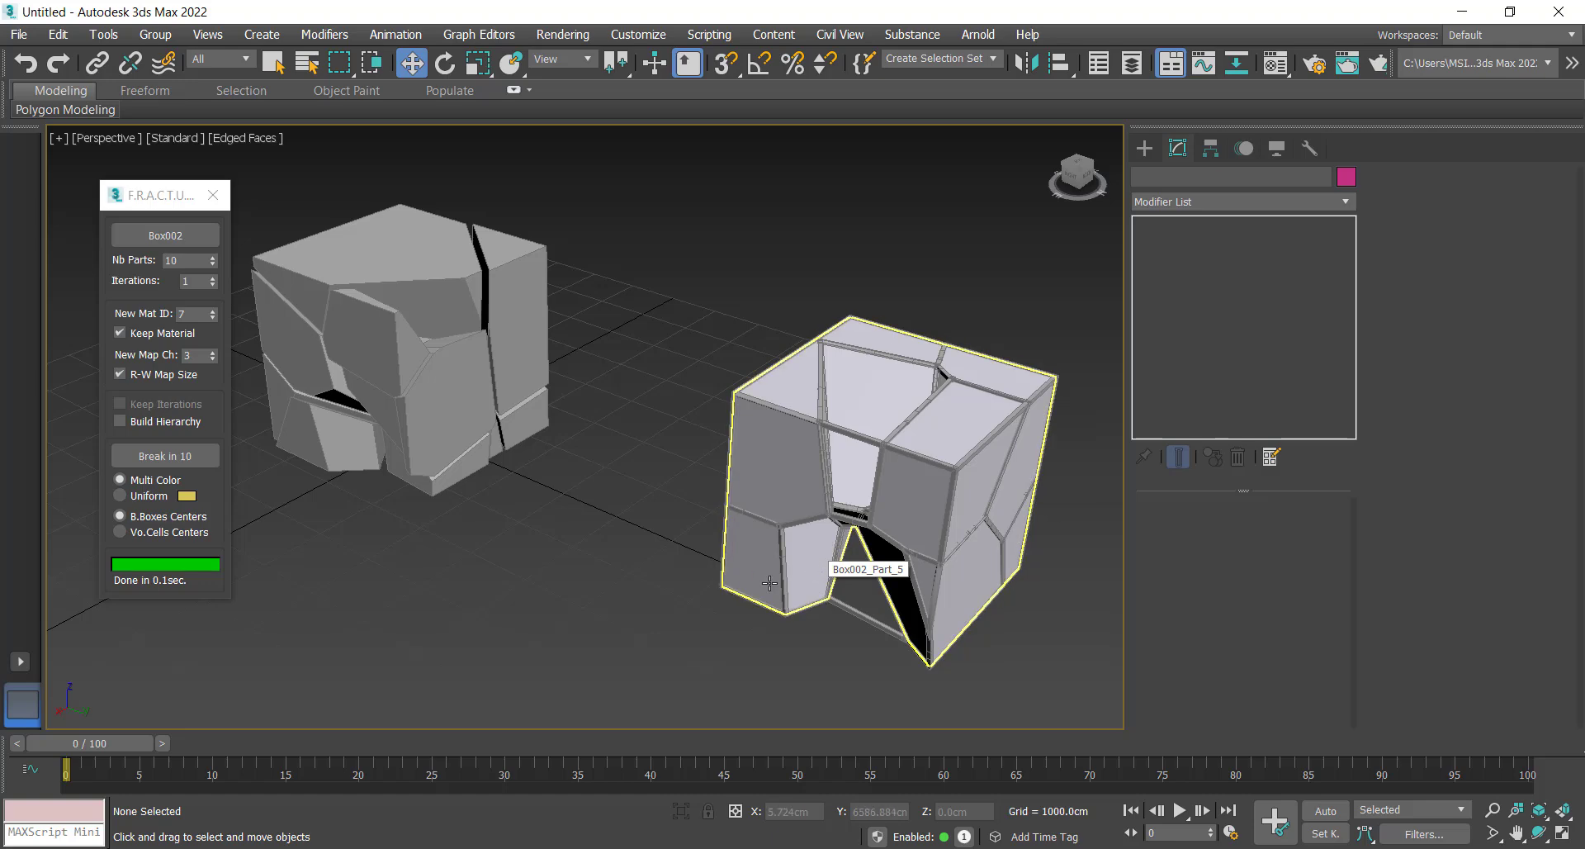
pyautogui.click(813, 601)
pyautogui.scroll(-3, 813, 601)
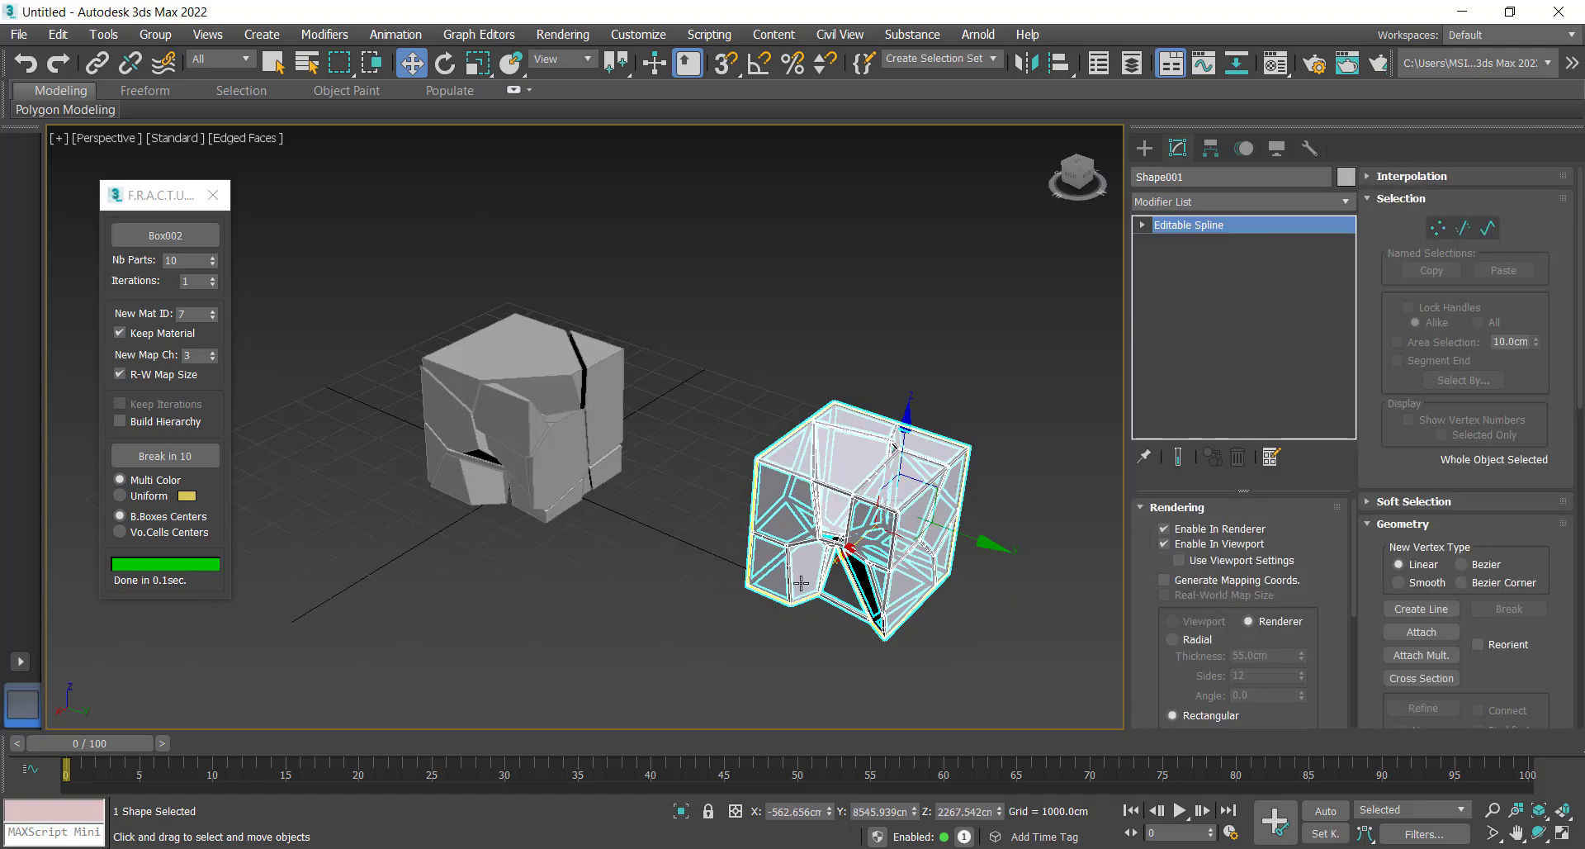
pyautogui.moveTo(648, 485); pyautogui.dragTo(544, 441, button='middle')
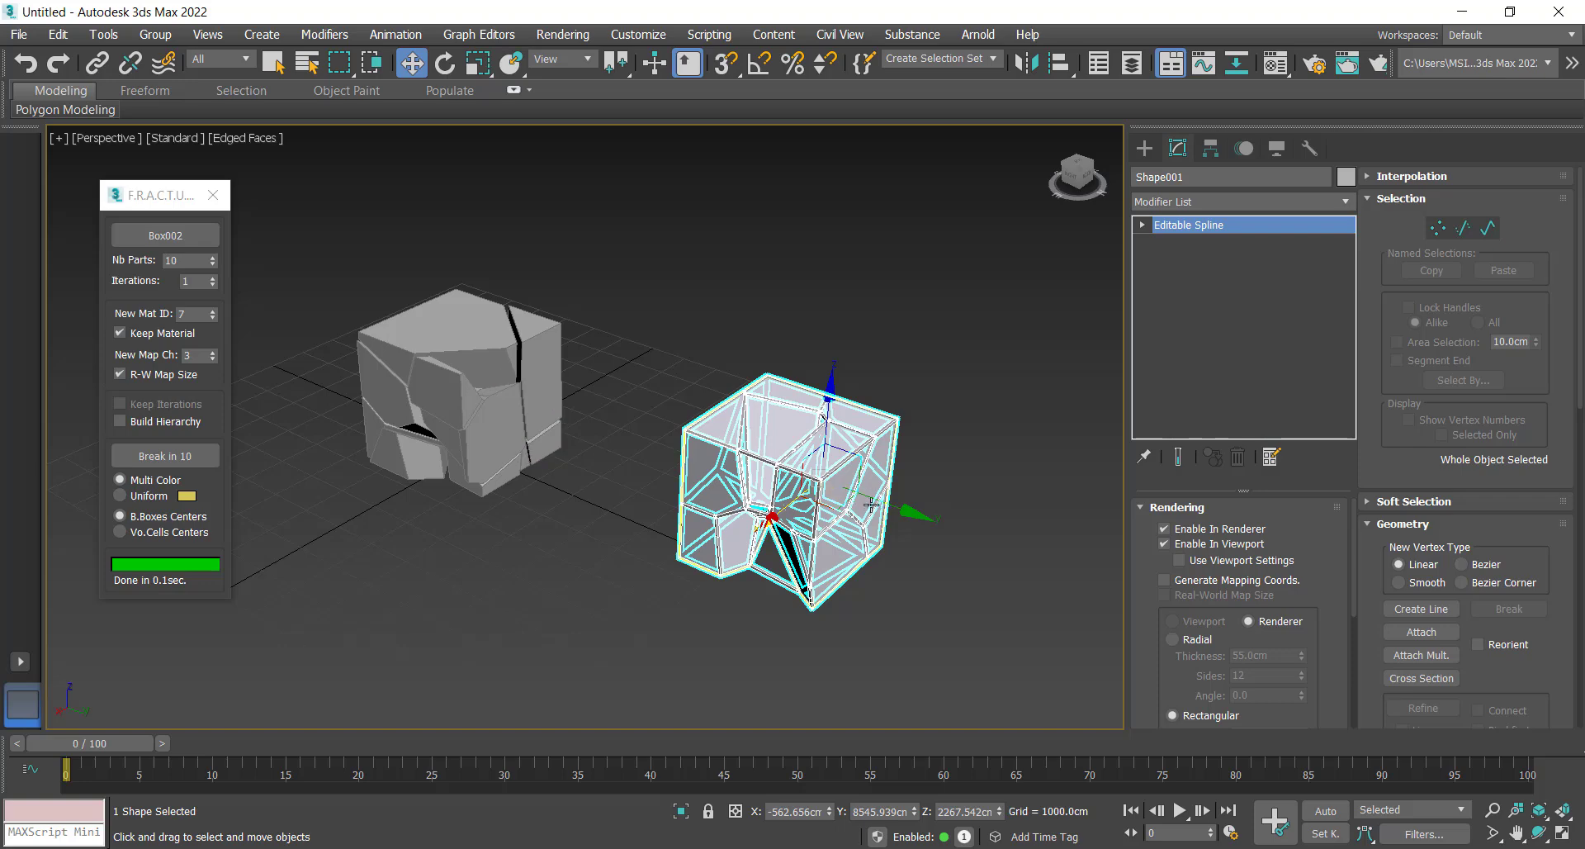
pyautogui.keyDown('shift'); pyautogui.moveTo(876, 507); pyautogui.dragTo(1134, 614); pyautogui.keyUp('shift')
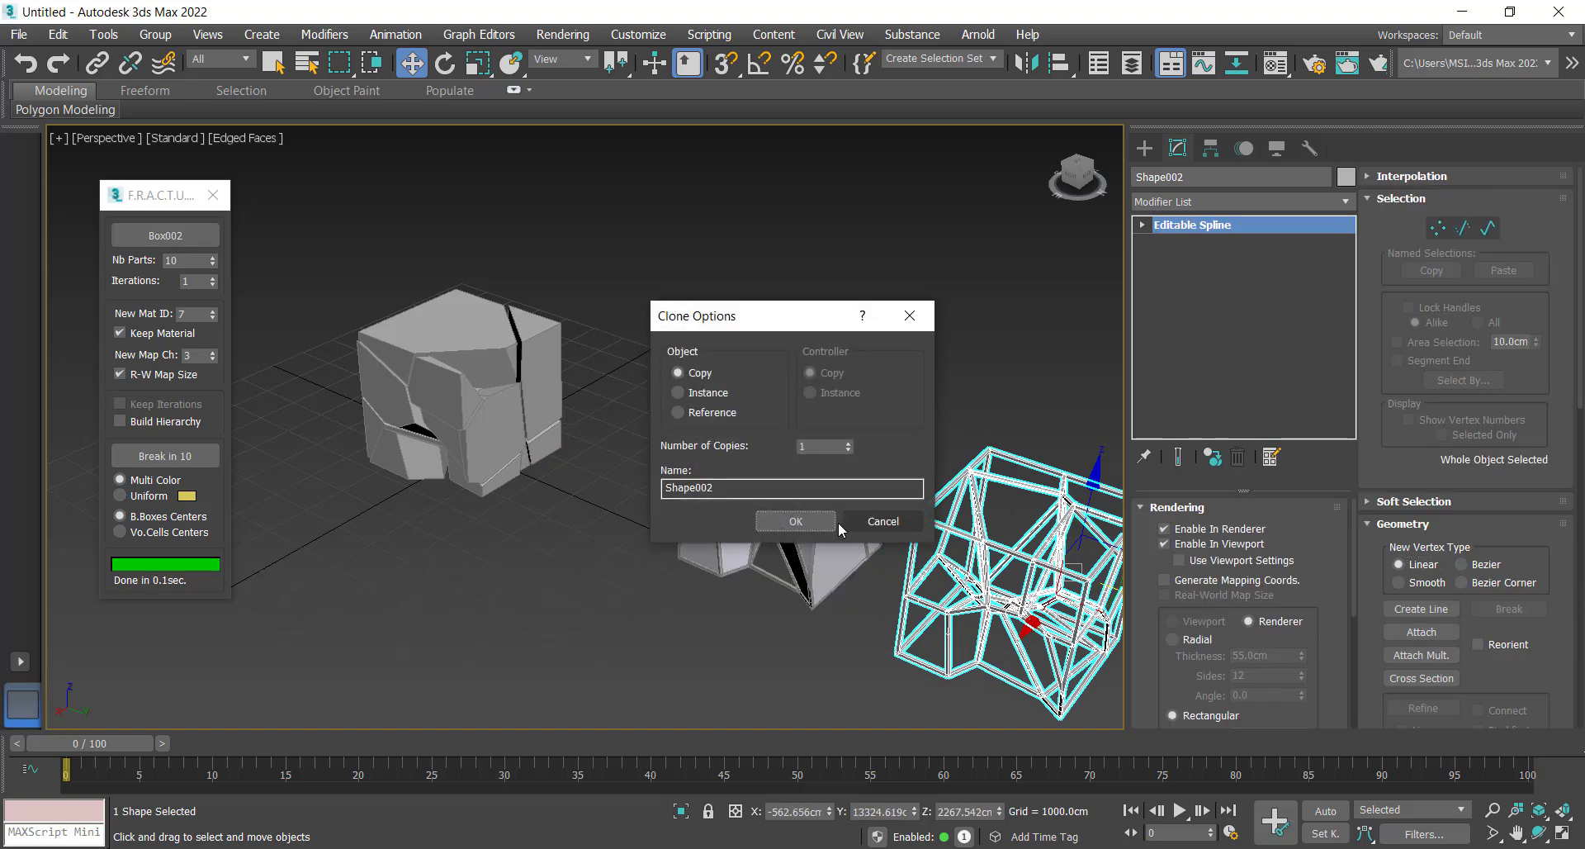
pyautogui.click(811, 524)
pyautogui.click(784, 649)
pyautogui.moveTo(794, 652); pyautogui.dragTo(685, 607, button='middle')
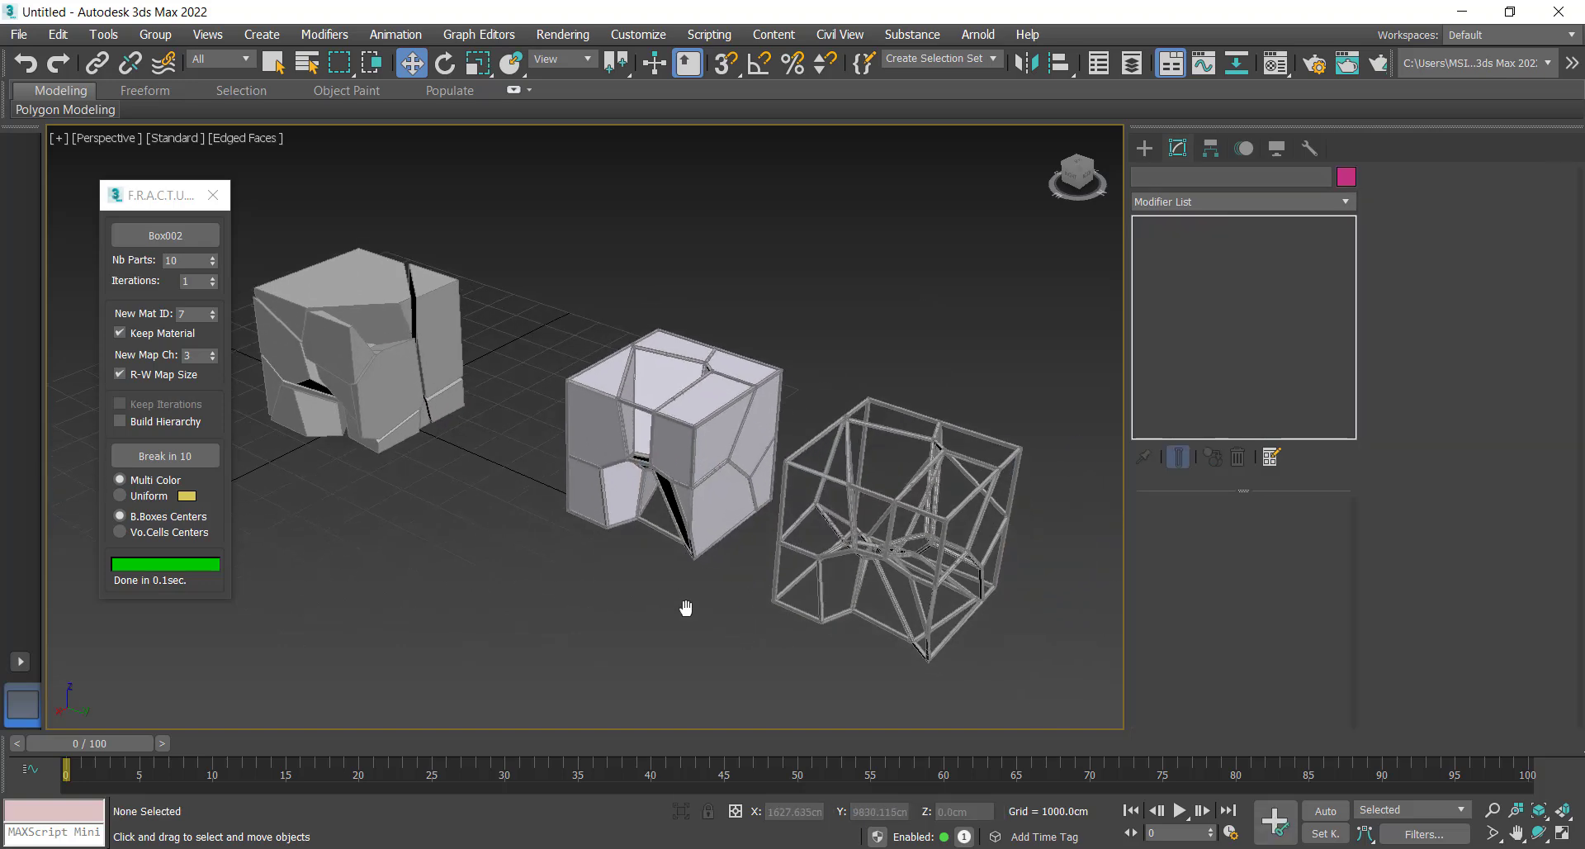